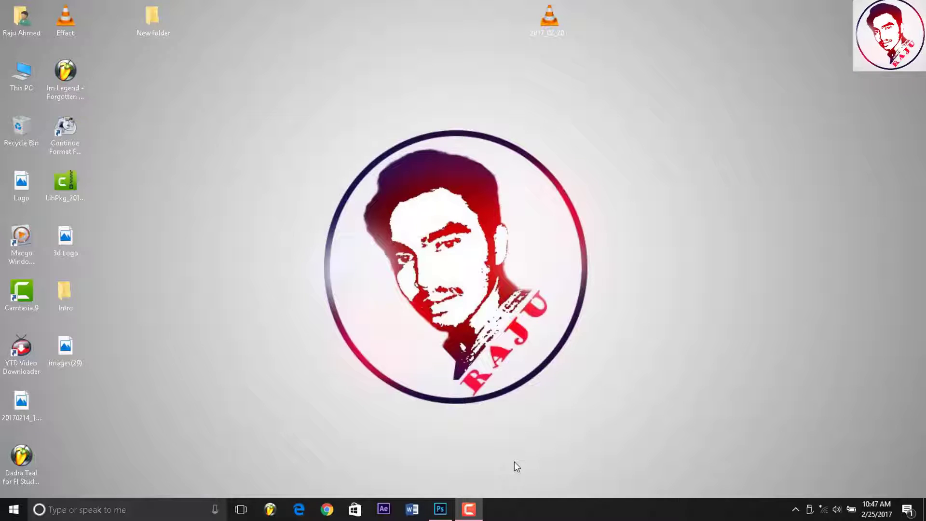
# Start the Camtasia screen capture, minimize the recorder, and bring Photoshop to the front.
pyautogui.click(476, 510)
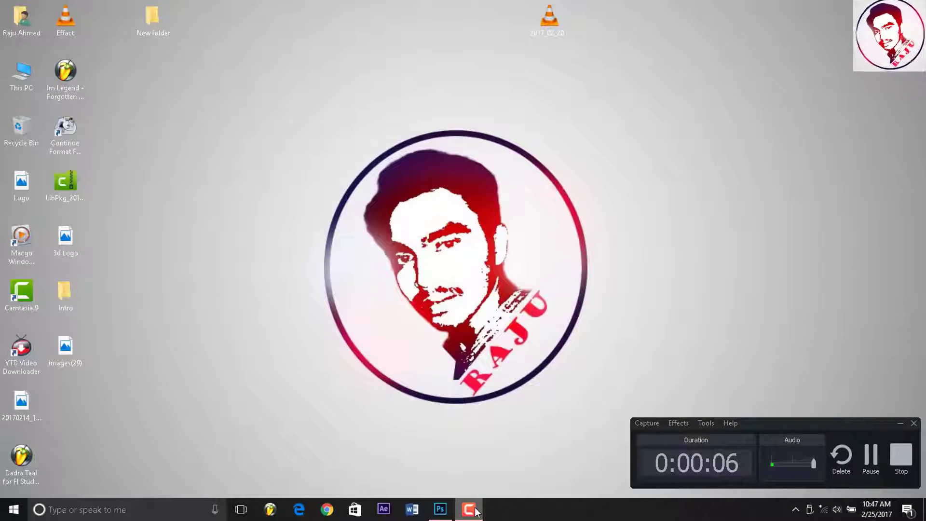
pyautogui.click(469, 510)
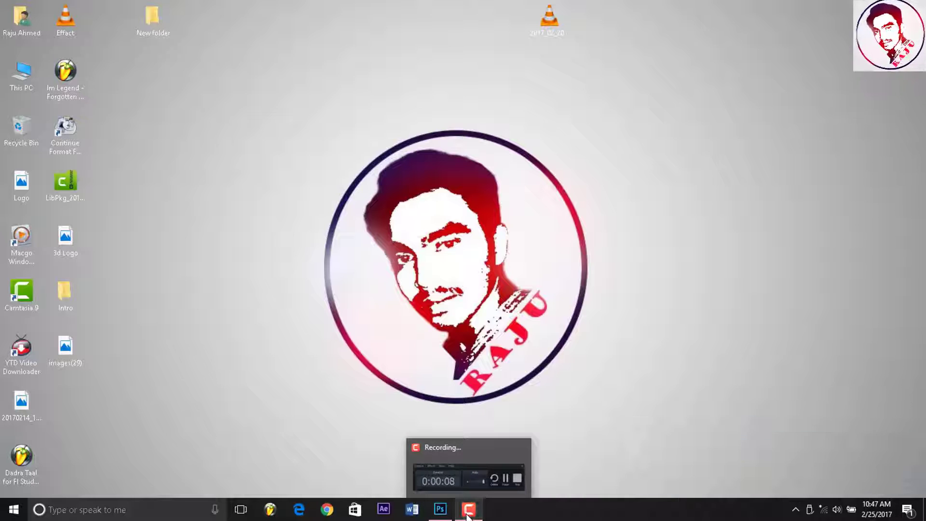
pyautogui.click(439, 510)
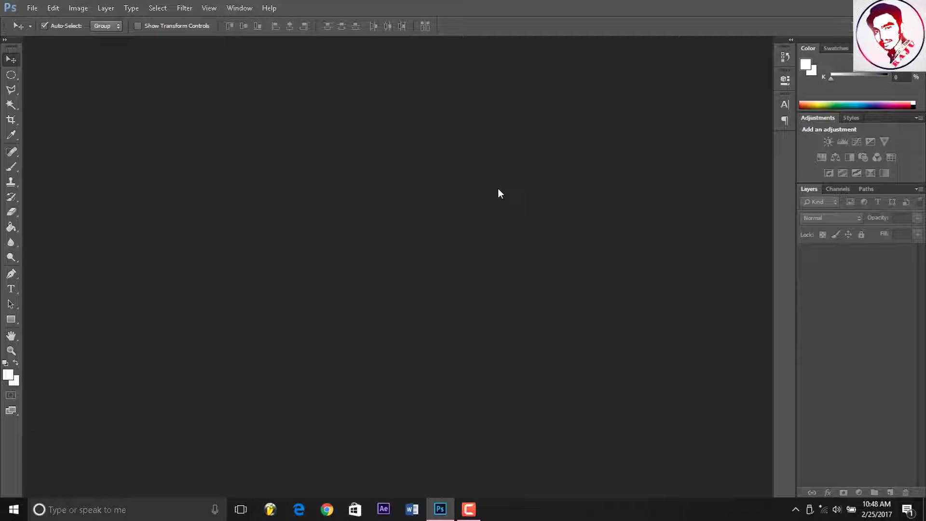
# Create a 1280 × 720 px, 72 ppi white document named '3D Logo'.
pyautogui.hotkey('ctrl', 'n')
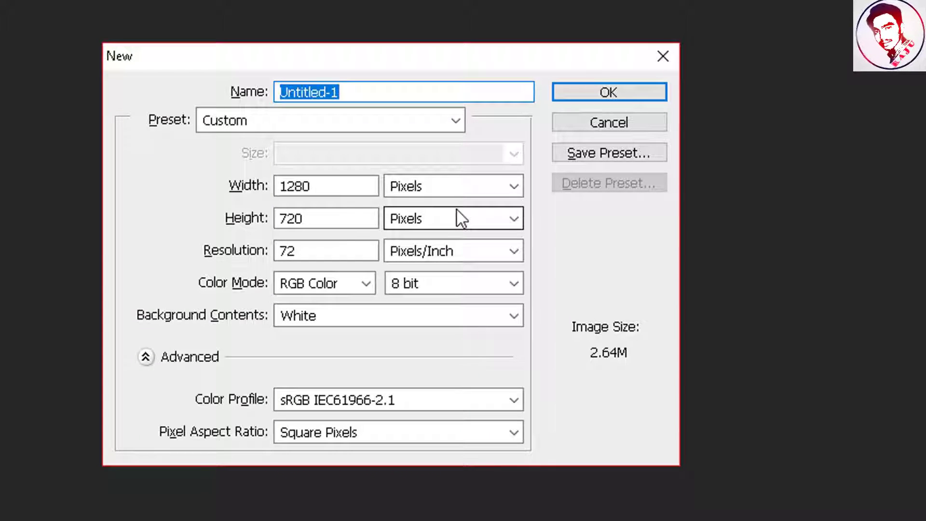
pyautogui.click(340, 186)
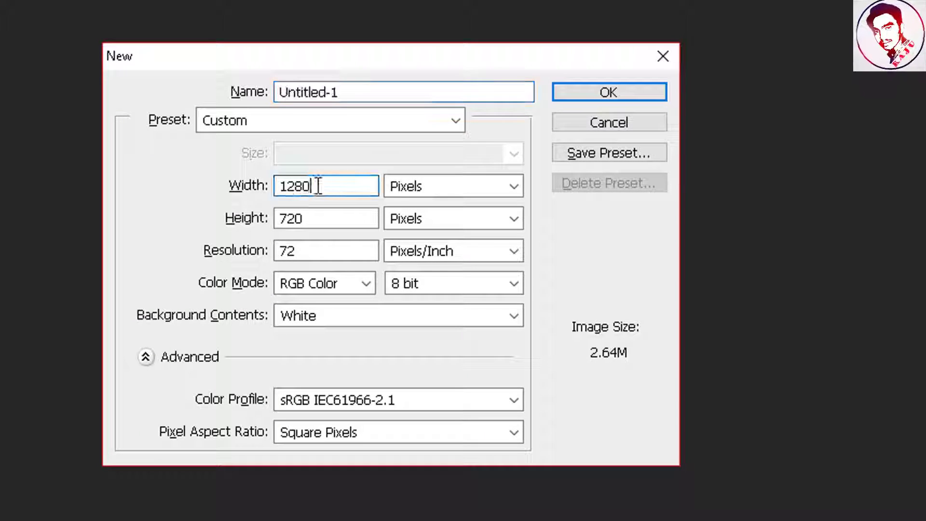
pyautogui.moveTo(318, 186); pyautogui.dragTo(249, 185)
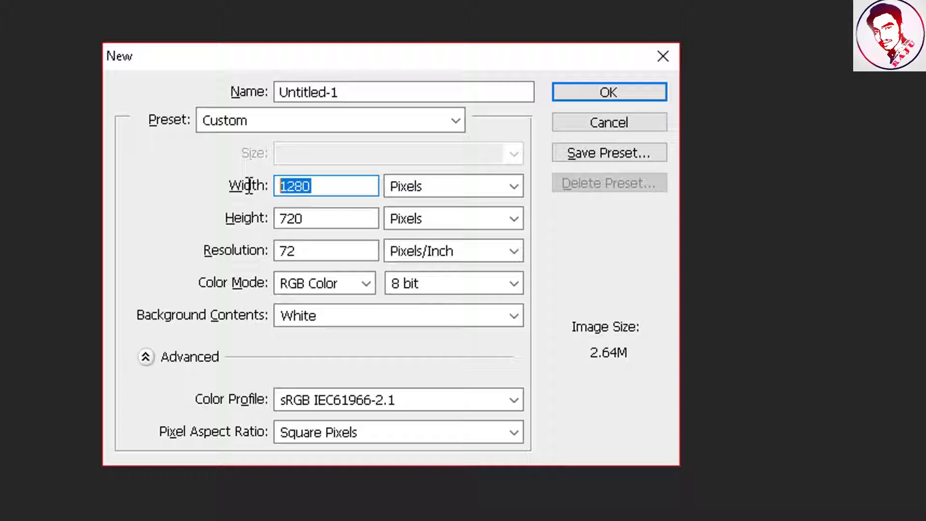
pyautogui.click(325, 216)
pyautogui.moveTo(324, 218); pyautogui.dragTo(277, 220)
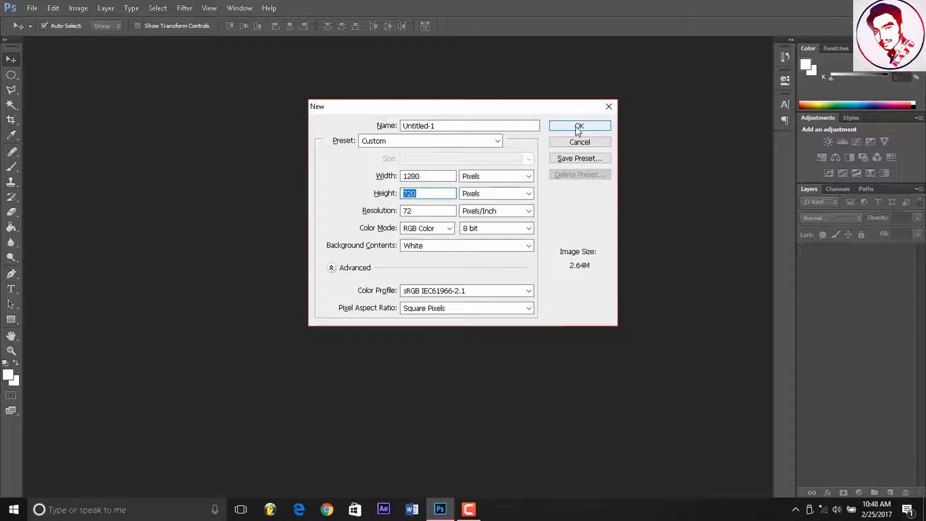
pyautogui.click(446, 125)
pyautogui.press('BackSpace')
pyautogui.press('BackSpace')
pyautogui.press('BackSpace')
pyautogui.press('BackSpace')
pyautogui.press('BackSpace')
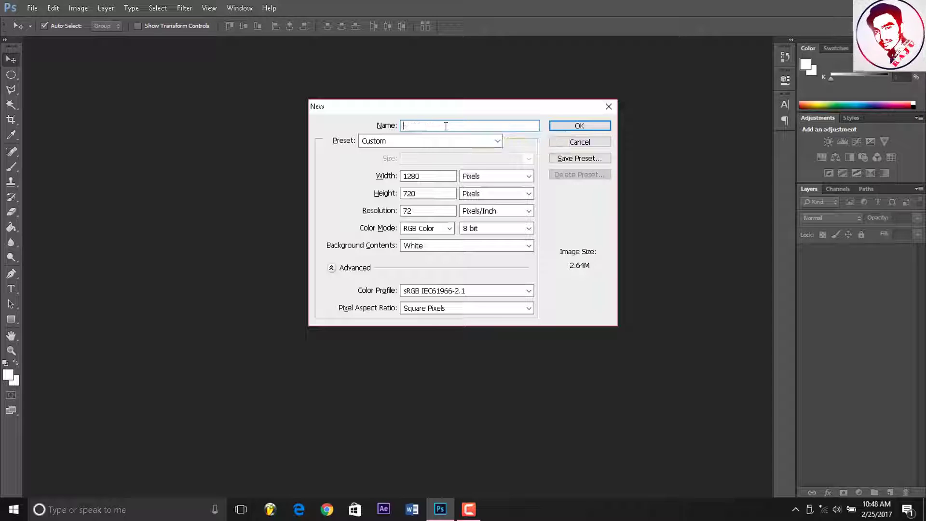
pyautogui.write('E')
pyautogui.press('BackSpace')
pyautogui.write('3D ')
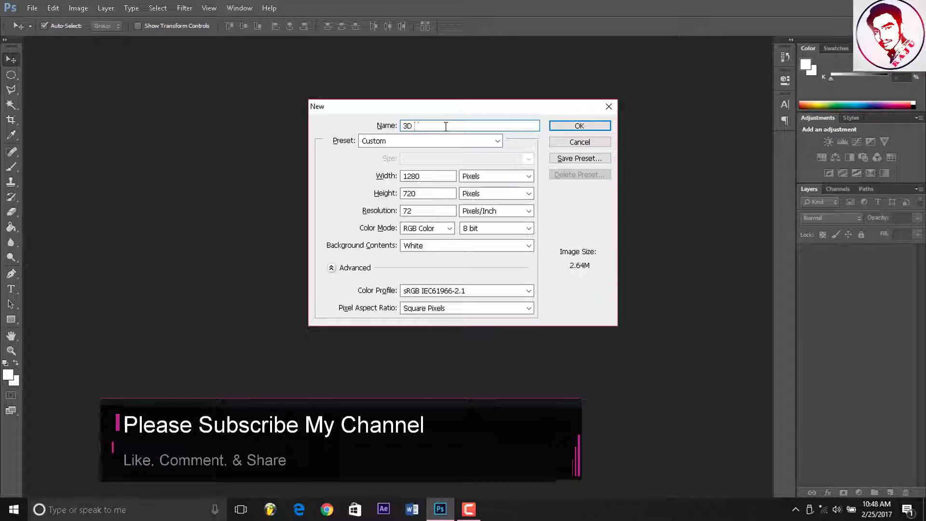
pyautogui.write('Logo')
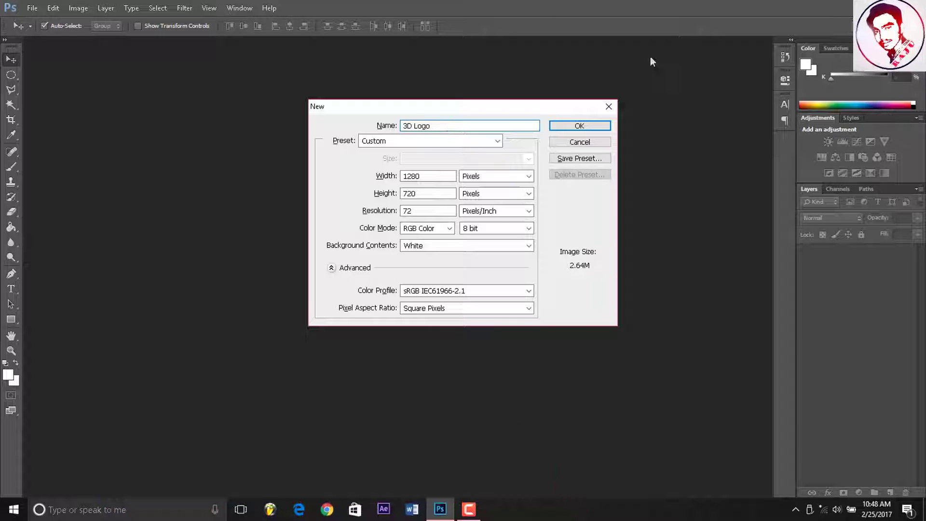
pyautogui.click(583, 125)
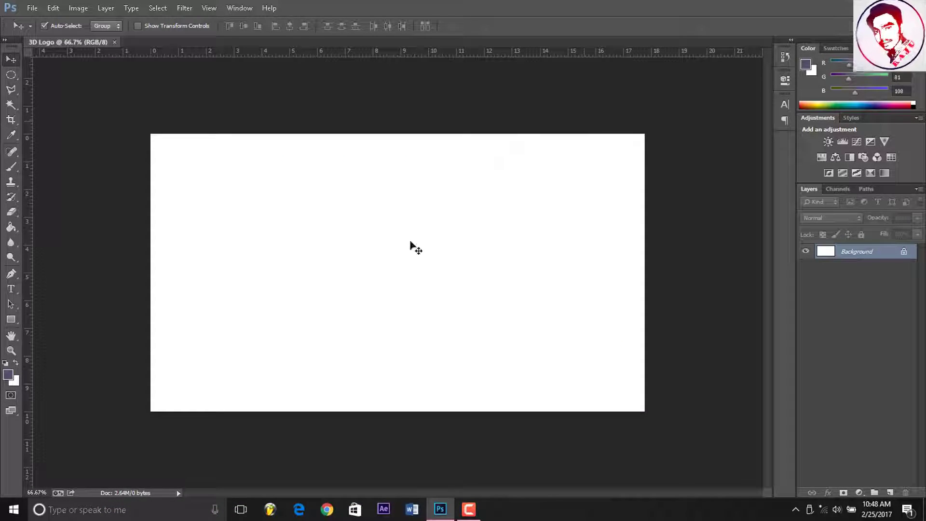
# Convert the locked Background into a normal layer named BG.
pyautogui.doubleClick(854, 252)
pyautogui.press('Return')
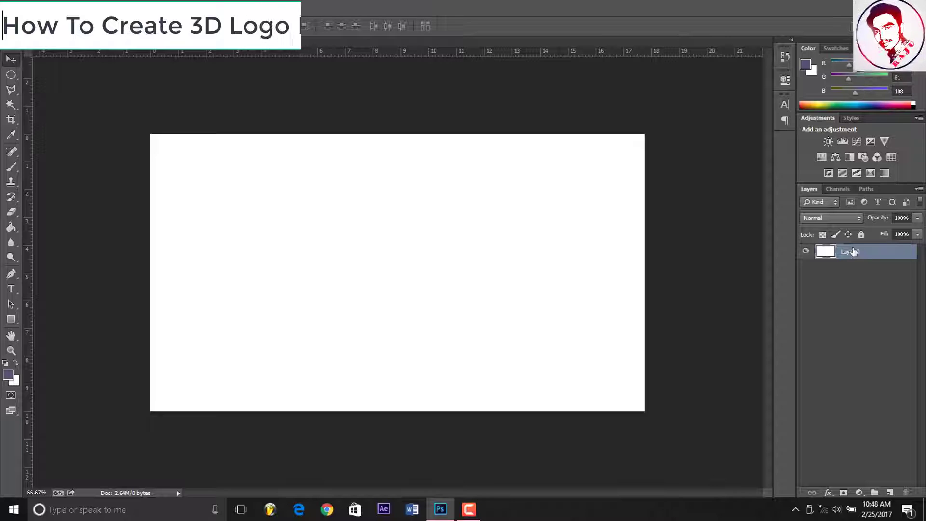
pyautogui.doubleClick(854, 252)
pyautogui.write('BG')
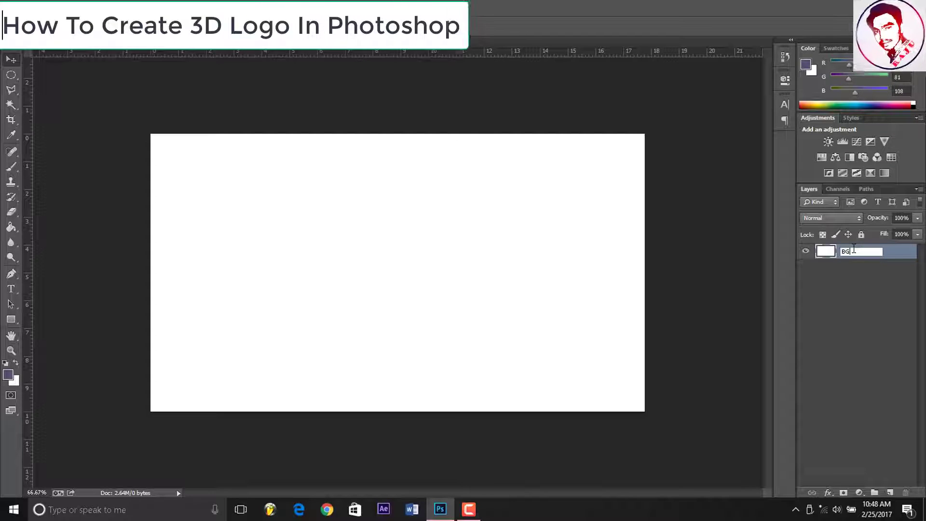
pyautogui.click(843, 309)
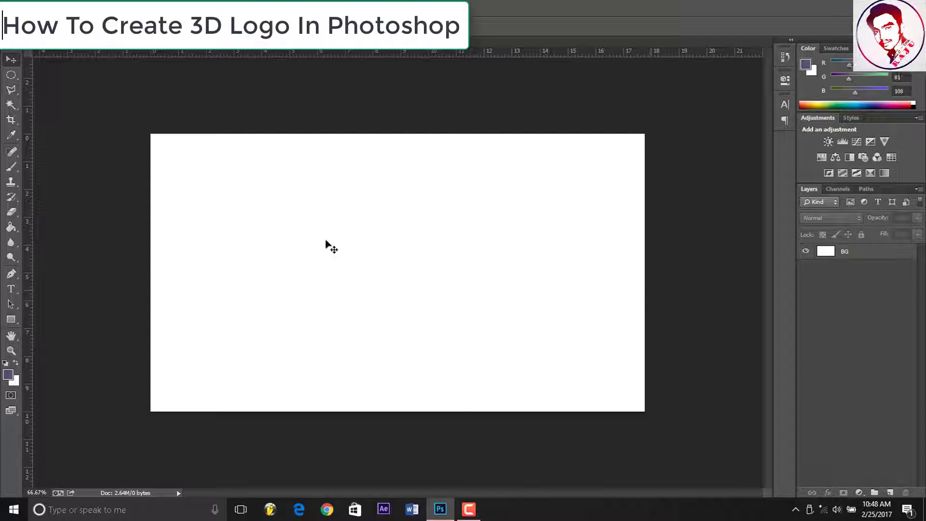
# Fill the BG layer with the dark slate-purple colour.
pyautogui.click(271, 298)
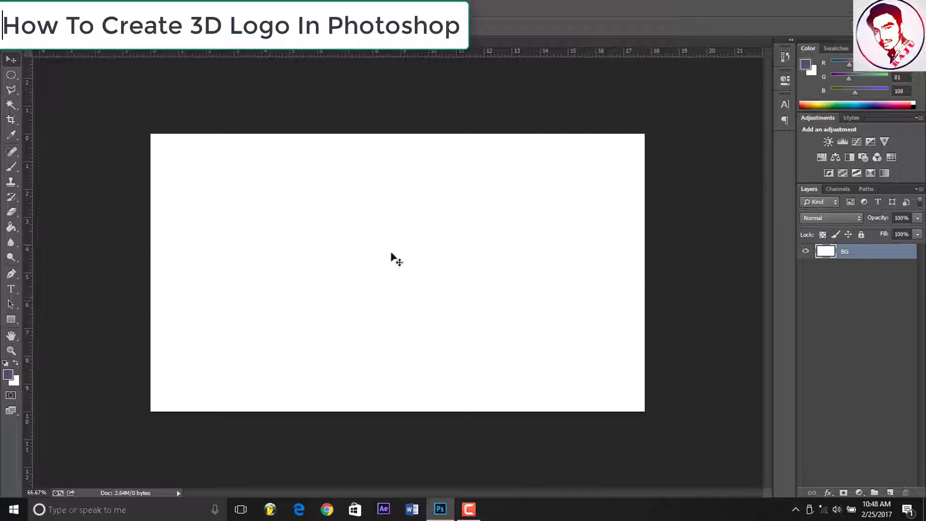
pyautogui.click(17, 365)
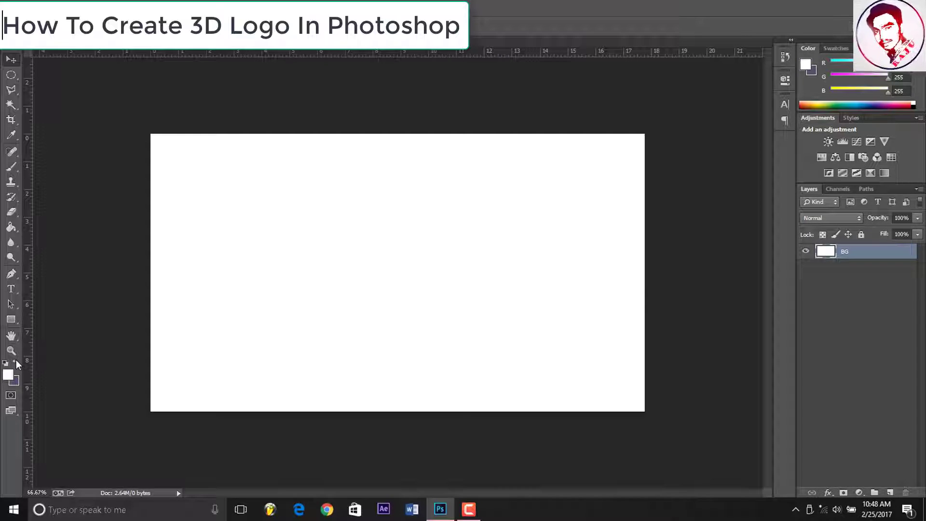
pyautogui.hotkey('alt', 'BackSpace')
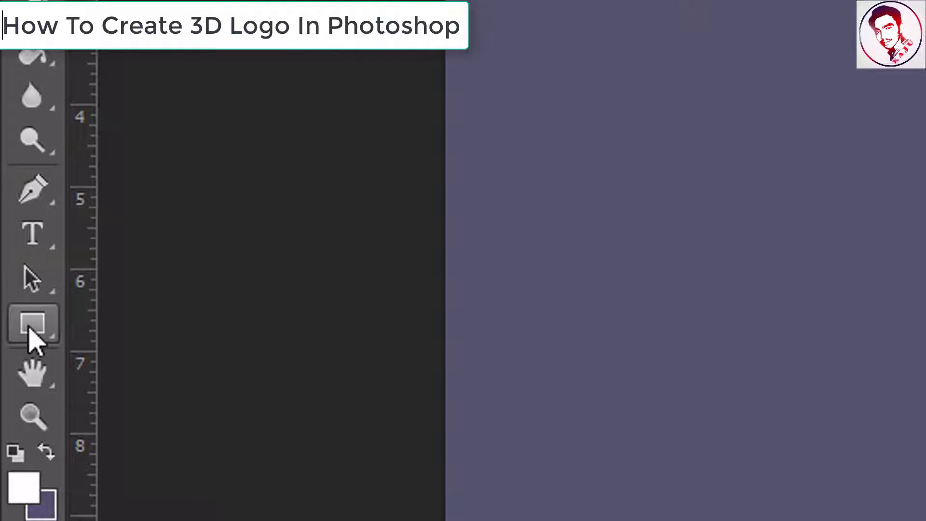
# Draw a large rounded-corner square, about 611 px, with the Rounded Rectangle tool.
pyautogui.click(29, 328)
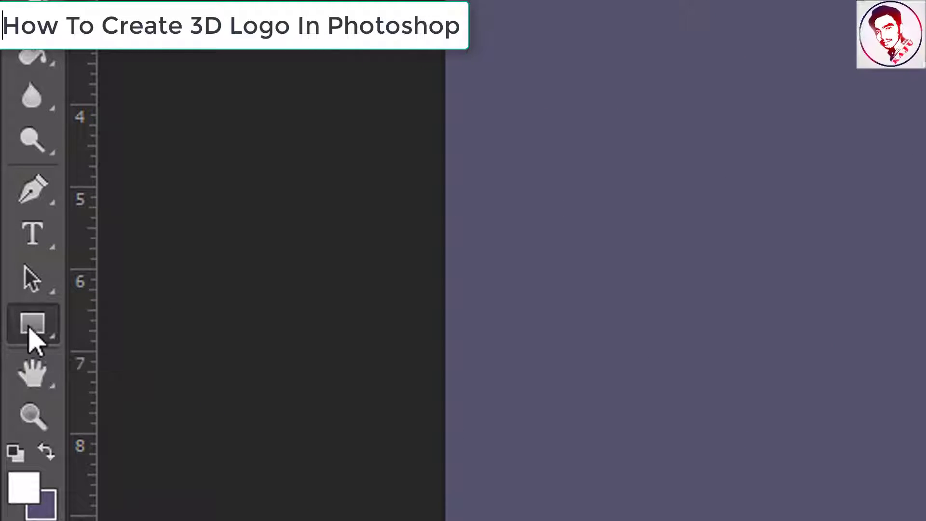
pyautogui.rightClick(29, 329)
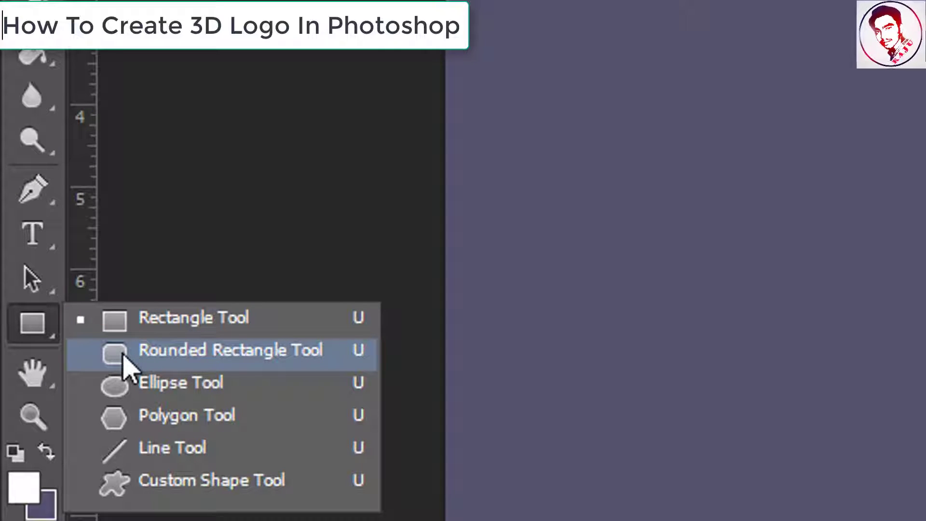
pyautogui.click(123, 356)
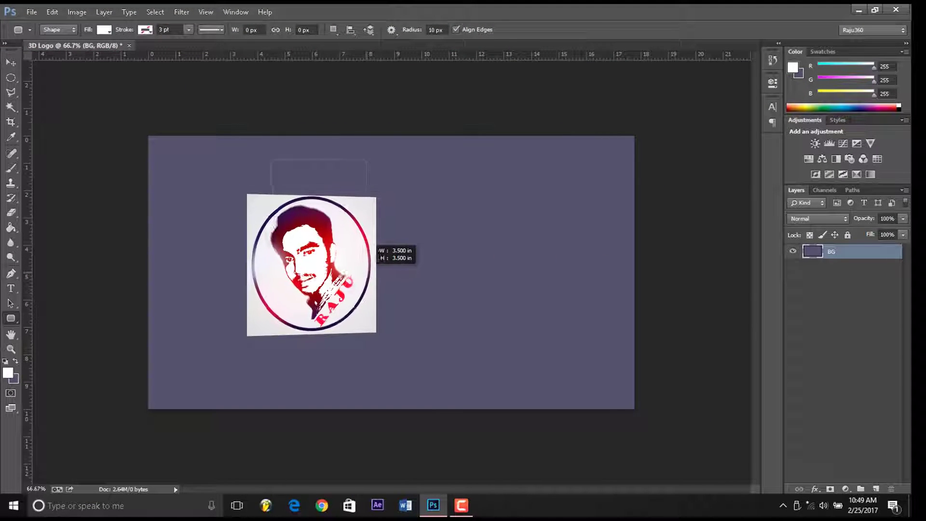
pyautogui.moveTo(376, 275); pyautogui.dragTo(552, 390)
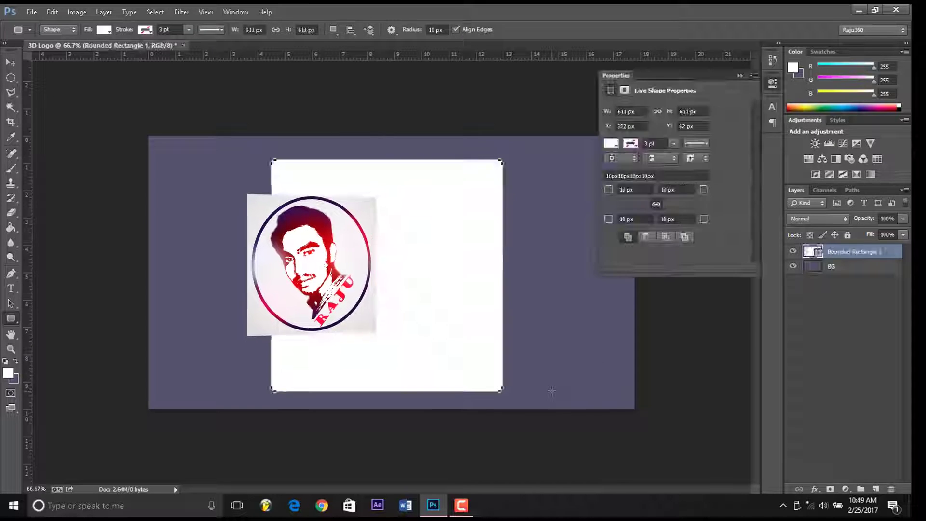
# Set the square's fill to light grey and close the Properties panel.
pyautogui.click(611, 145)
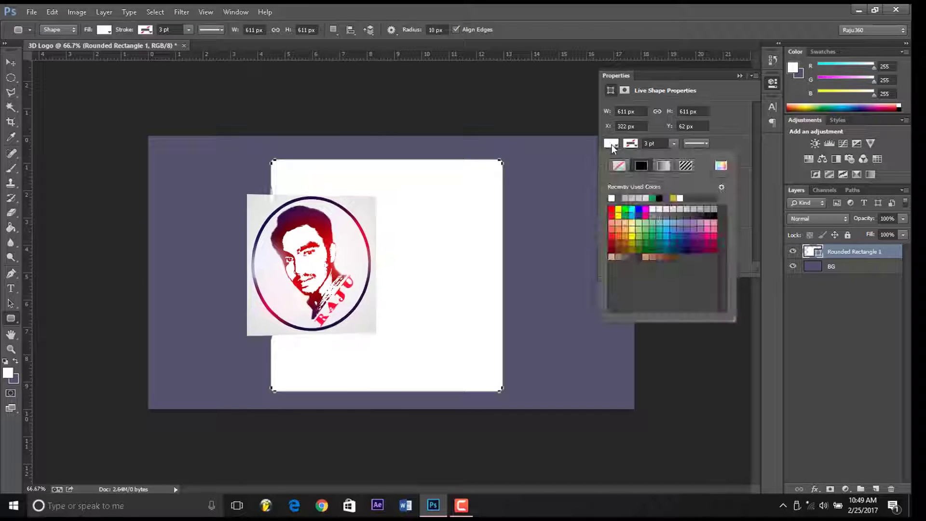
pyautogui.click(612, 145)
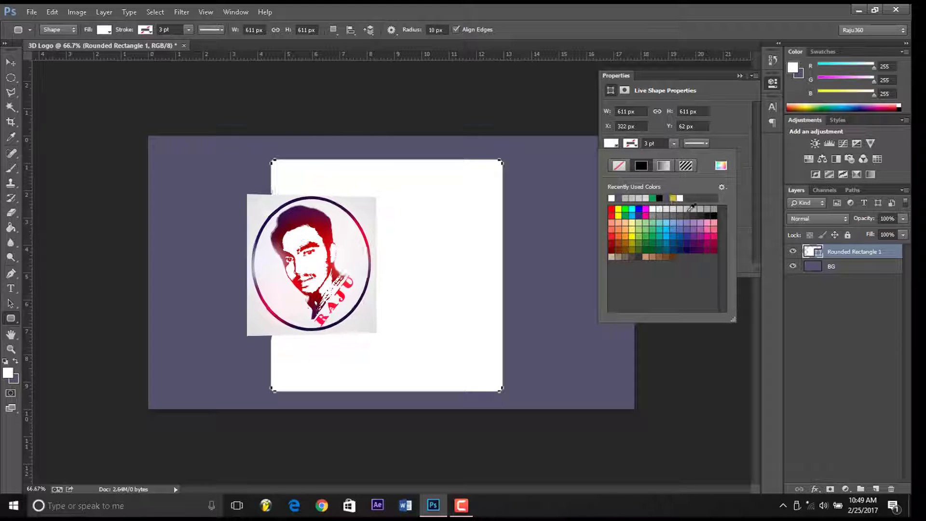
pyautogui.click(688, 209)
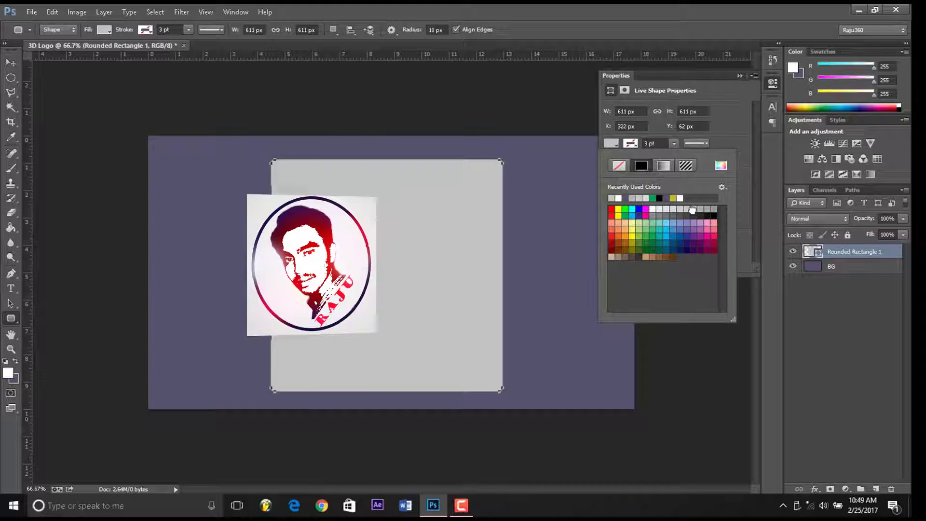
pyautogui.click(693, 209)
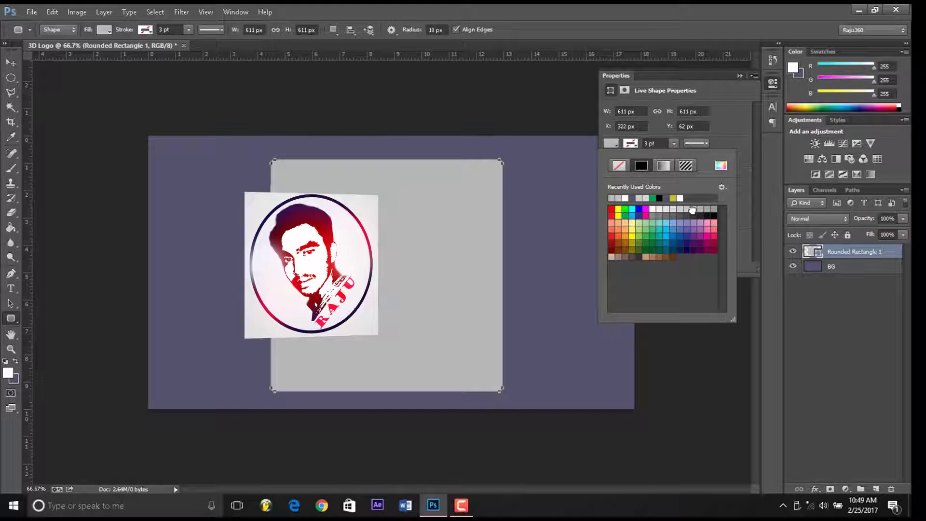
pyautogui.click(740, 77)
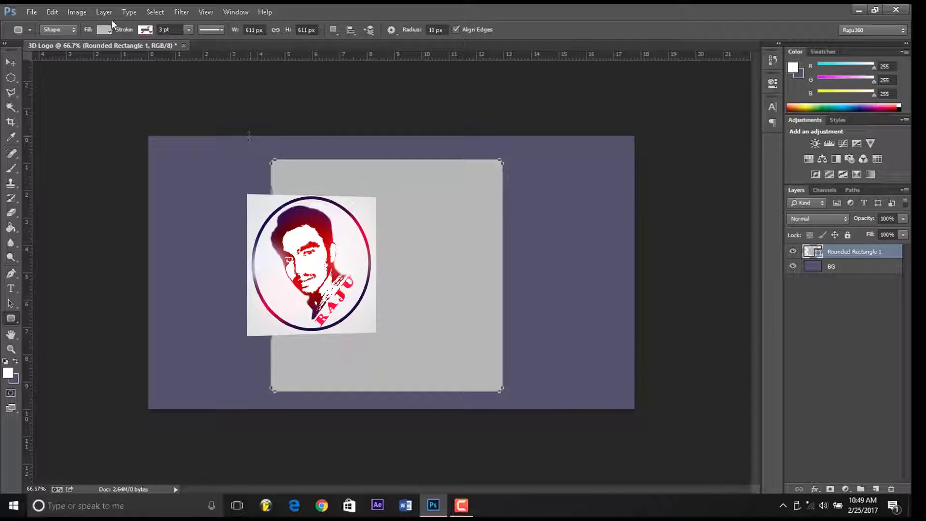
pyautogui.press('v')
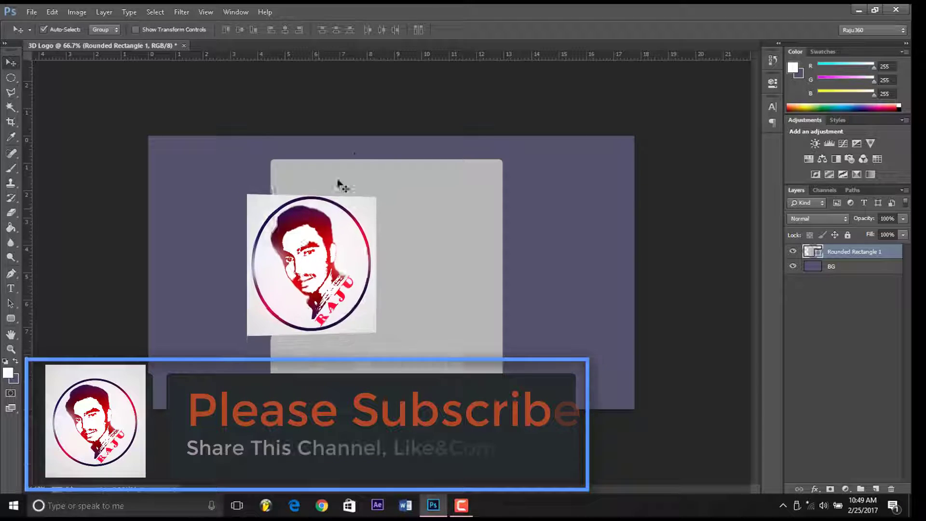
pyautogui.click(12, 319)
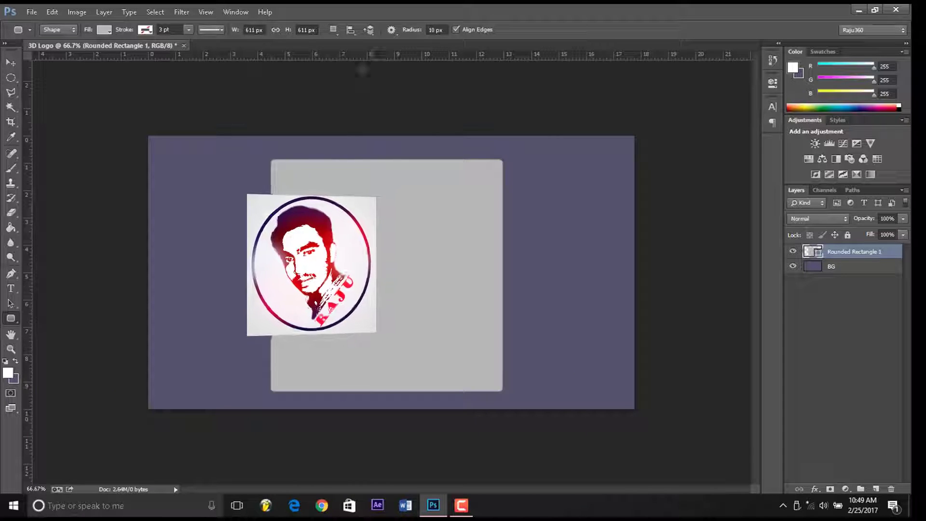
# Add guides crossing the square's centre and draw a 301×401 px rounded rectangle over its top.
pyautogui.moveTo(367, 57); pyautogui.dragTo(380, 240)
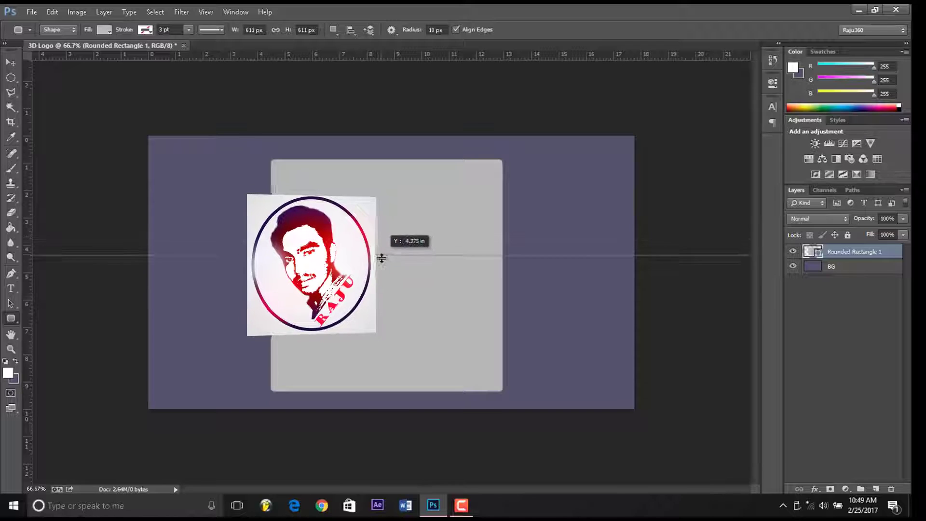
pyautogui.moveTo(380, 245); pyautogui.dragTo(382, 273)
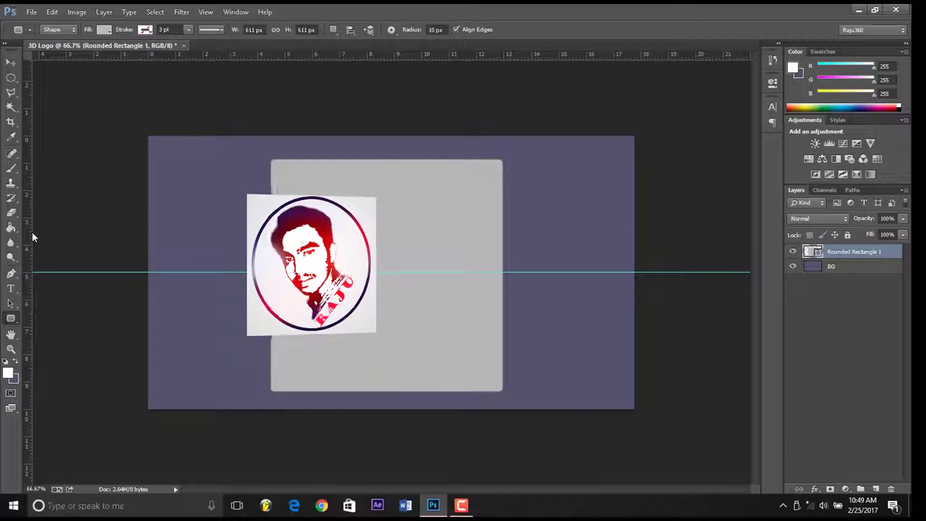
pyautogui.moveTo(34, 237); pyautogui.dragTo(388, 232)
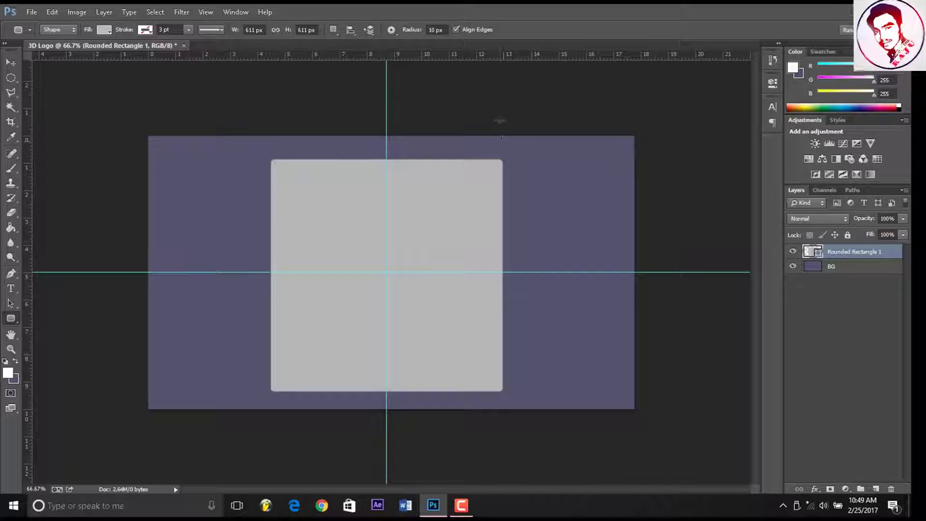
pyautogui.moveTo(501, 120); pyautogui.dragTo(387, 273)
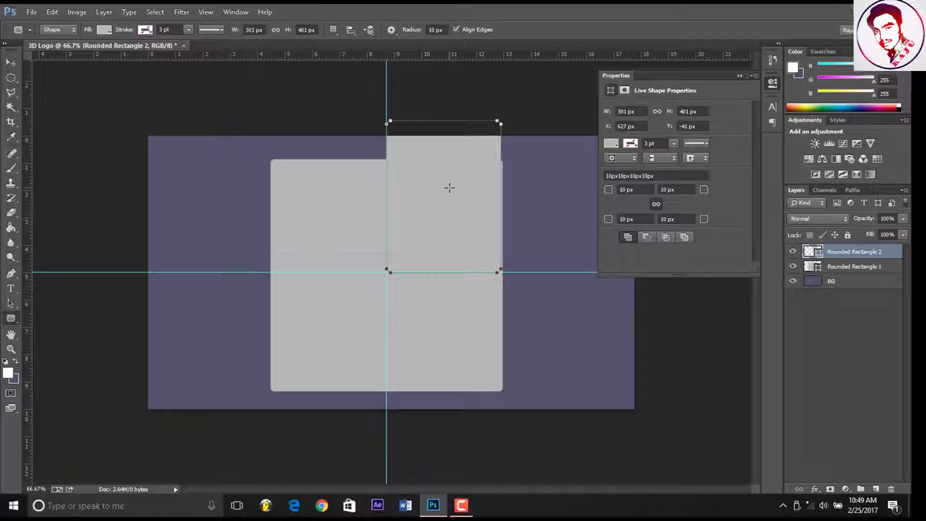
# Centre the narrow rectangle on the vertical guide and stretch it down to 538 px tall.
pyautogui.click(10, 61)
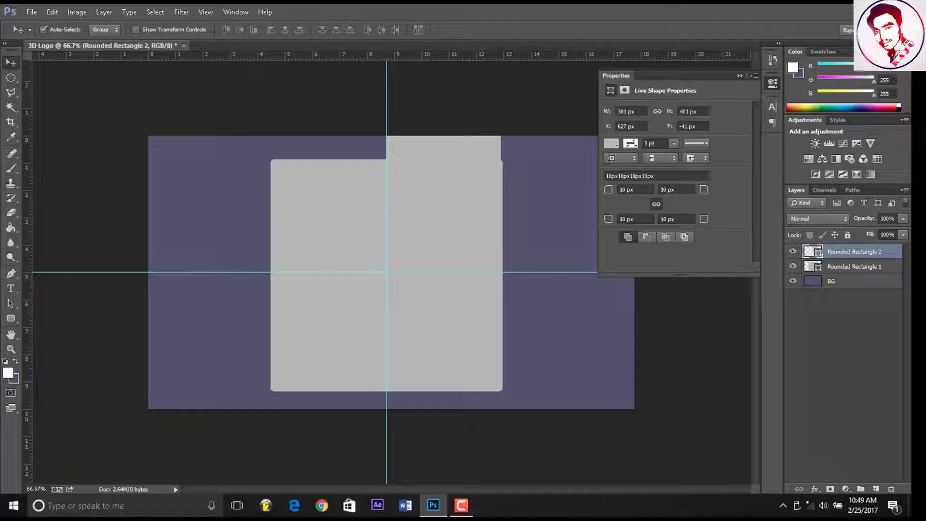
pyautogui.moveTo(443, 193); pyautogui.dragTo(390, 197)
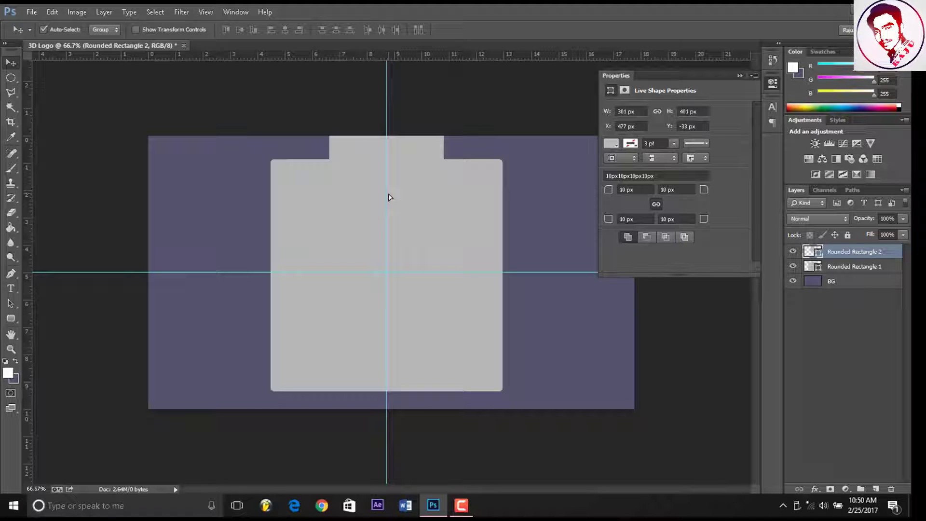
pyautogui.hotkey('ctrl', 't')
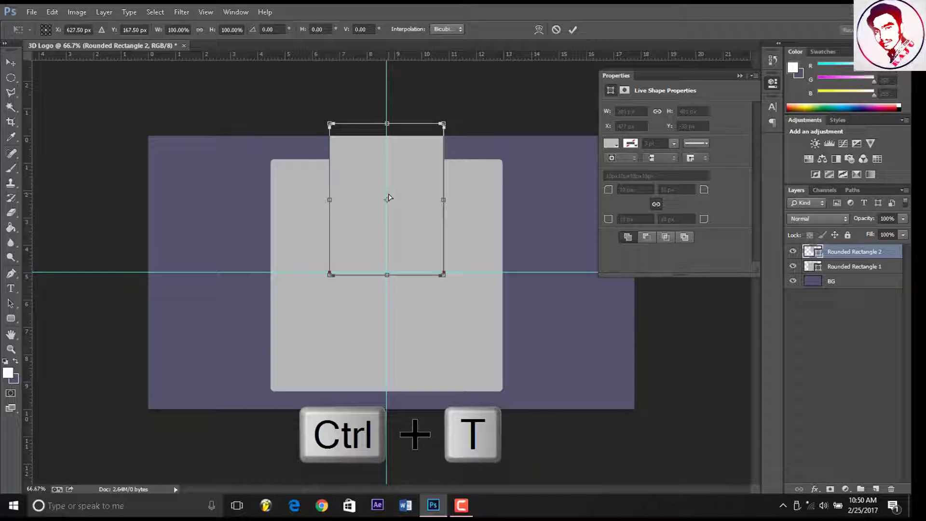
pyautogui.moveTo(387, 273); pyautogui.dragTo(389, 325)
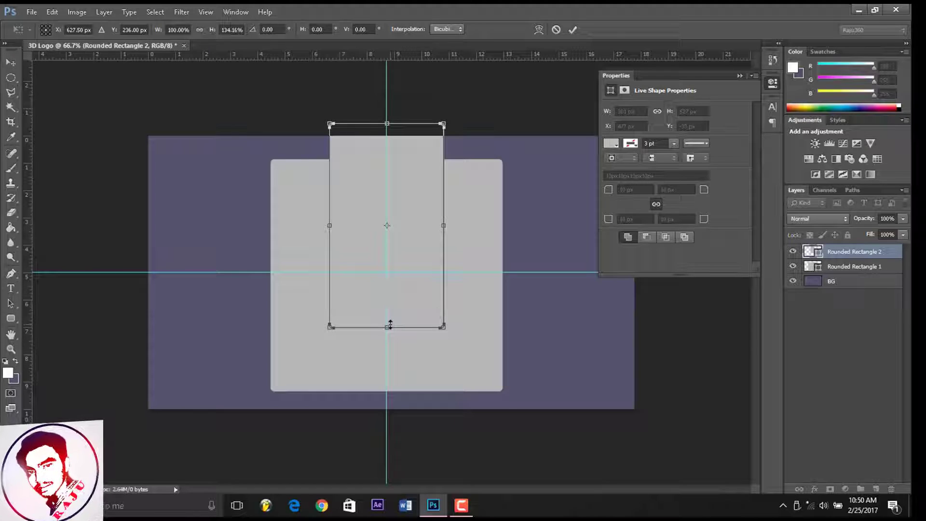
pyautogui.press('Return')
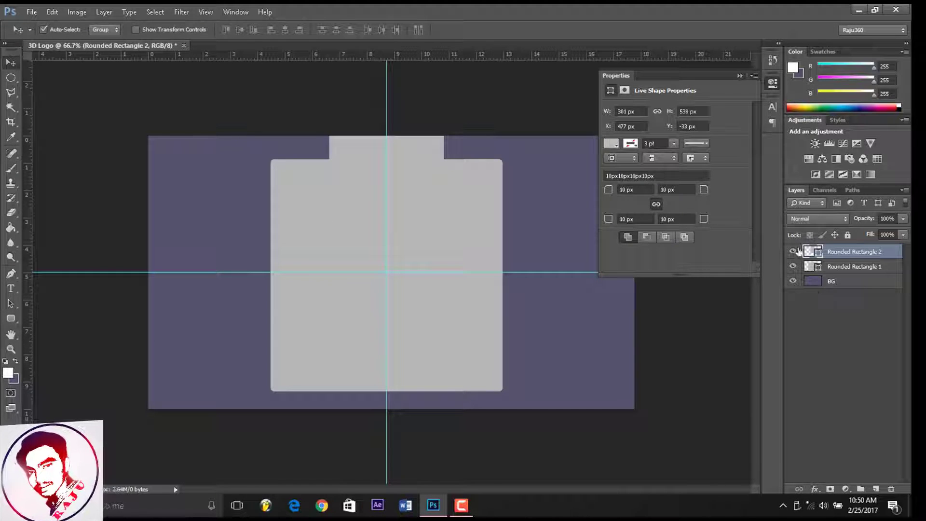
# Load the narrow rectangle's outline as a selection, hide that layer, and select the grey square.
pyautogui.click(794, 252)
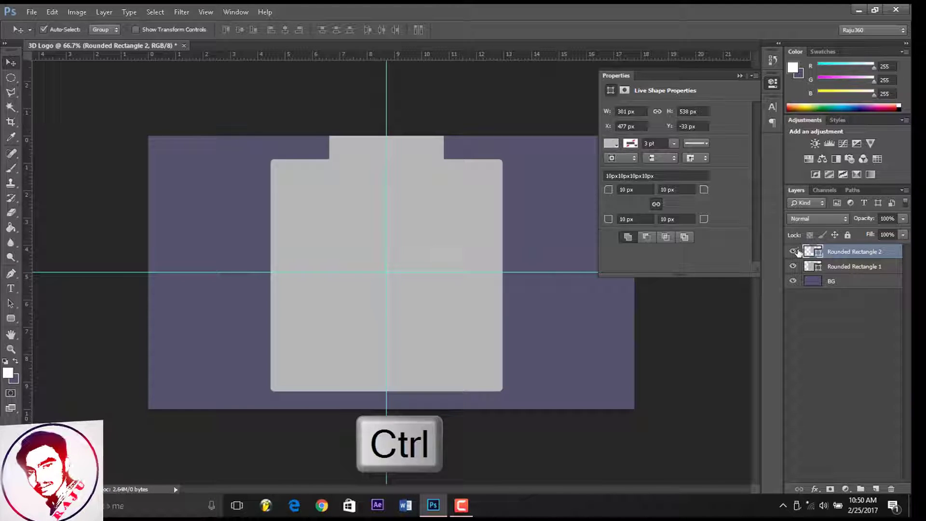
pyautogui.keyDown('ctrl'); pyautogui.click(820, 256); pyautogui.keyUp('ctrl')
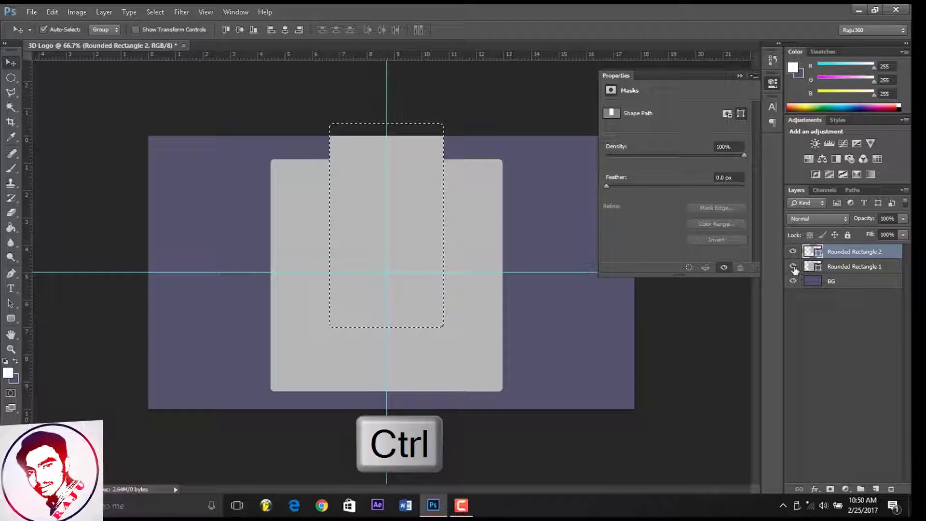
pyautogui.click(794, 252)
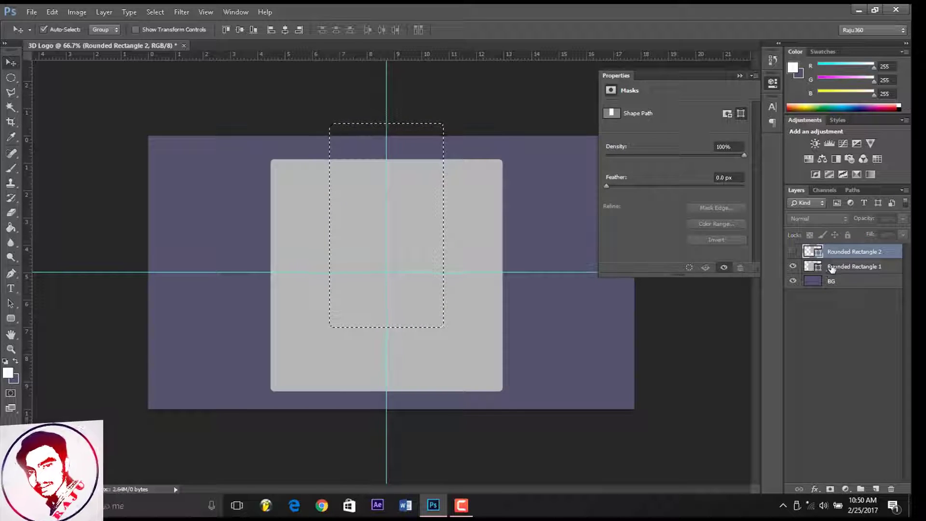
pyautogui.click(833, 269)
# Rasterize the grey square, delete the selected notch to form a U, and remove the helper rectangle layer.
pyautogui.rightClick(832, 270)
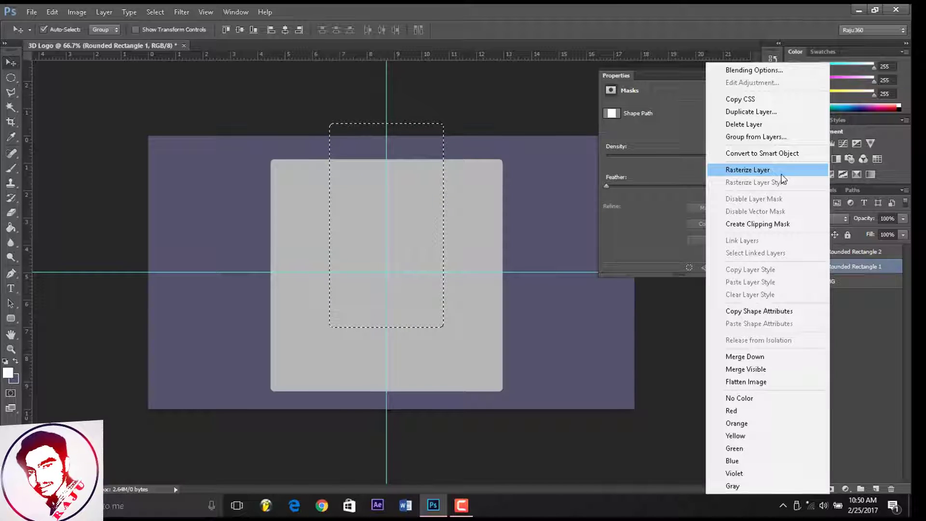
pyautogui.click(793, 173)
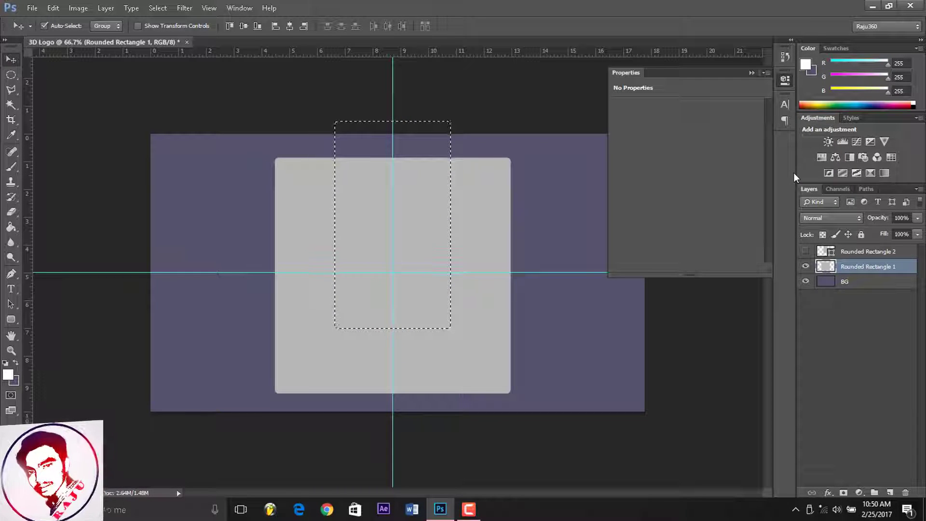
pyautogui.press('Delete')
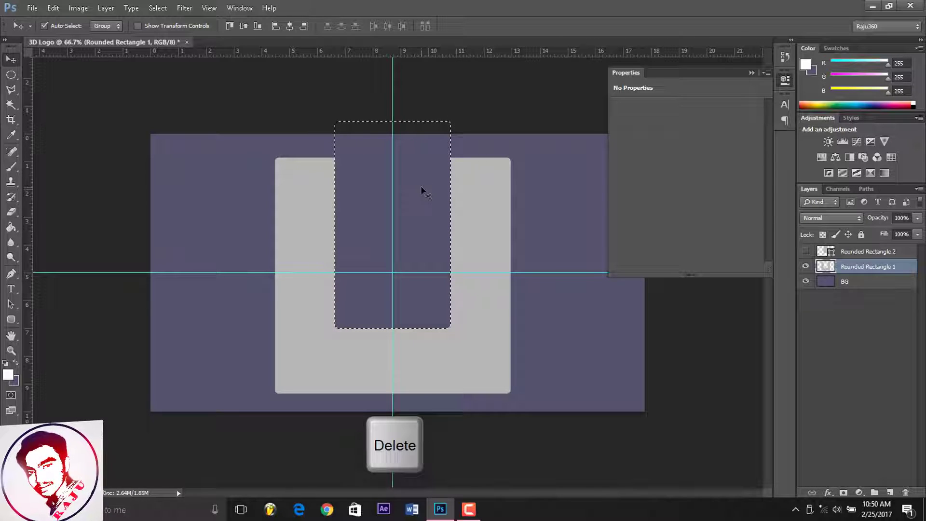
pyautogui.hotkey('ctrl', 'd')
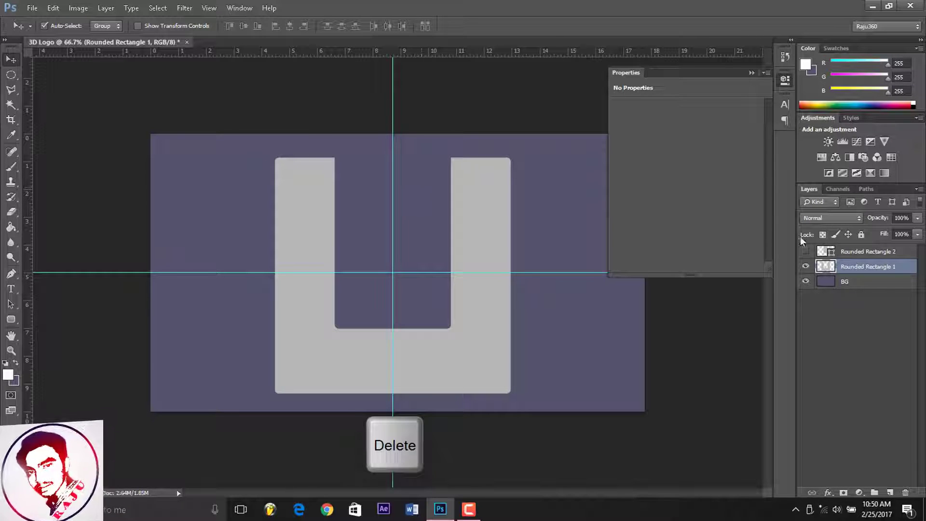
pyautogui.moveTo(853, 254); pyautogui.dragTo(905, 493)
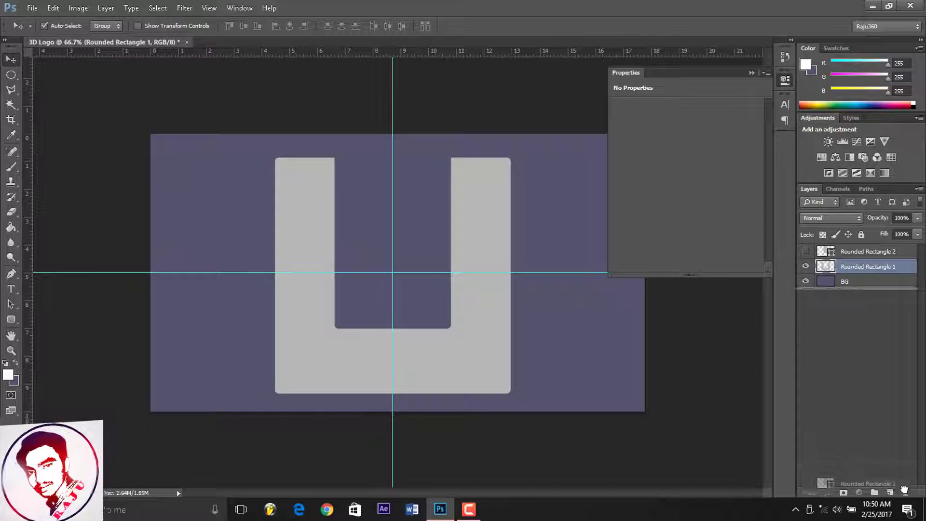
pyautogui.click(752, 72)
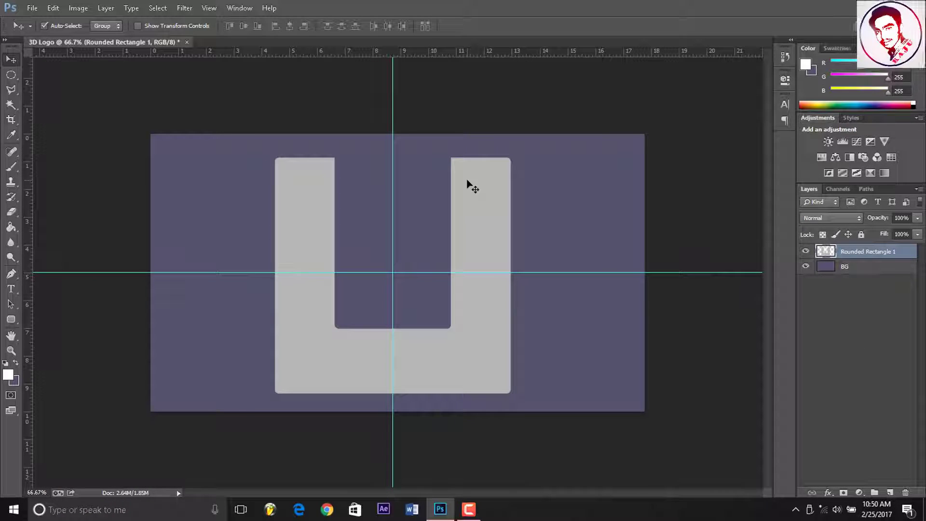
# Duplicate the U, flip the copy horizontally and rotate it 180°, offset to the right.
pyautogui.hotkey('ctrl', 'j')
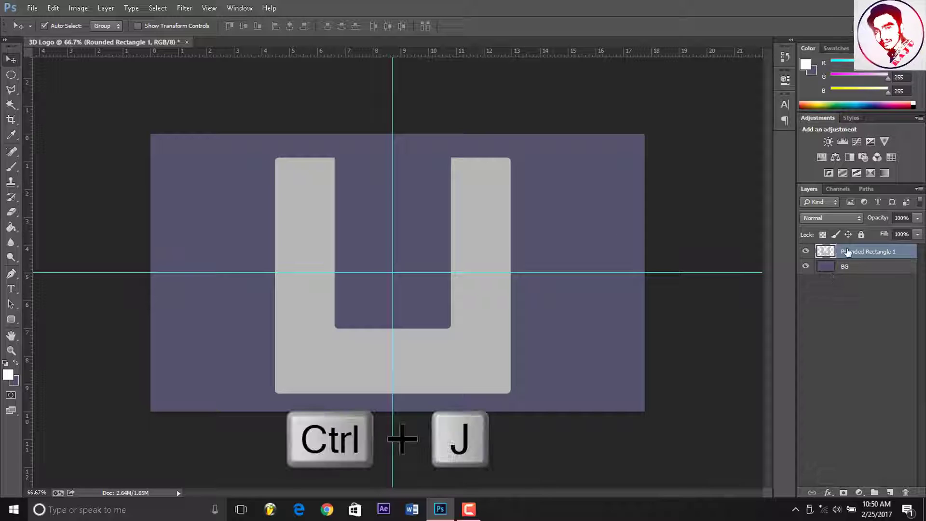
pyautogui.hotkey('ctrl', 'j')
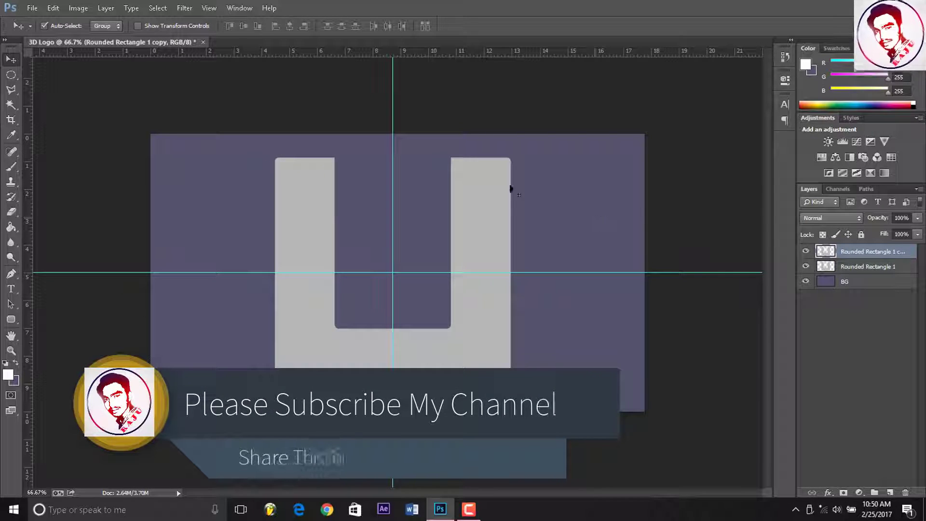
pyautogui.moveTo(478, 196); pyautogui.dragTo(541, 186)
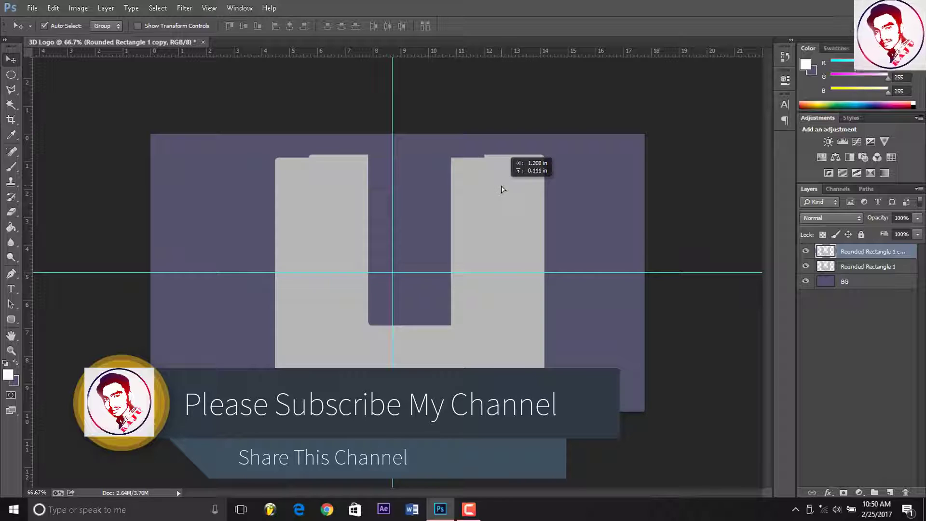
pyautogui.rightClick(541, 187)
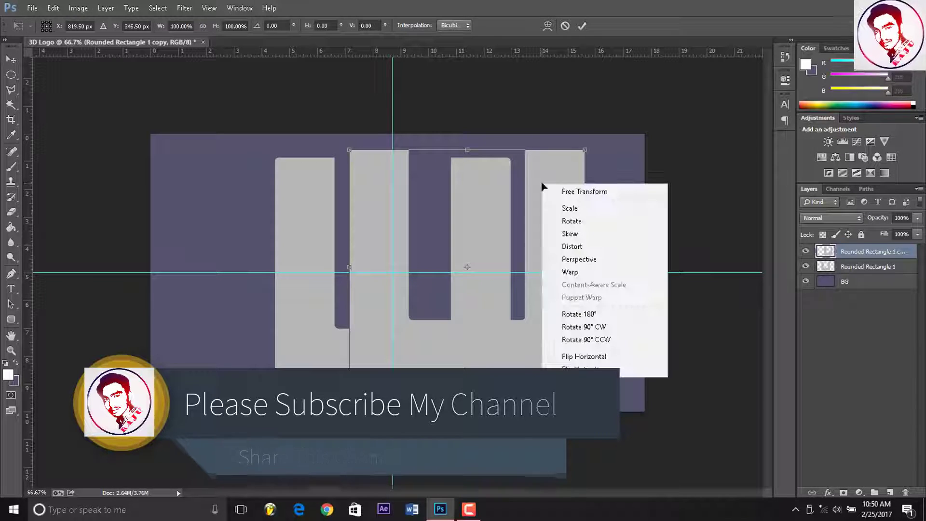
pyautogui.click(565, 189)
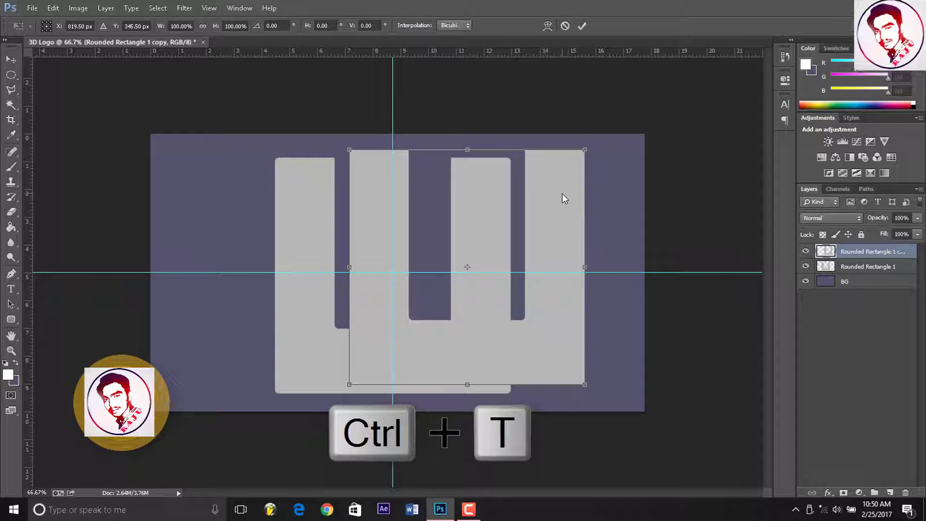
pyautogui.rightClick(564, 197)
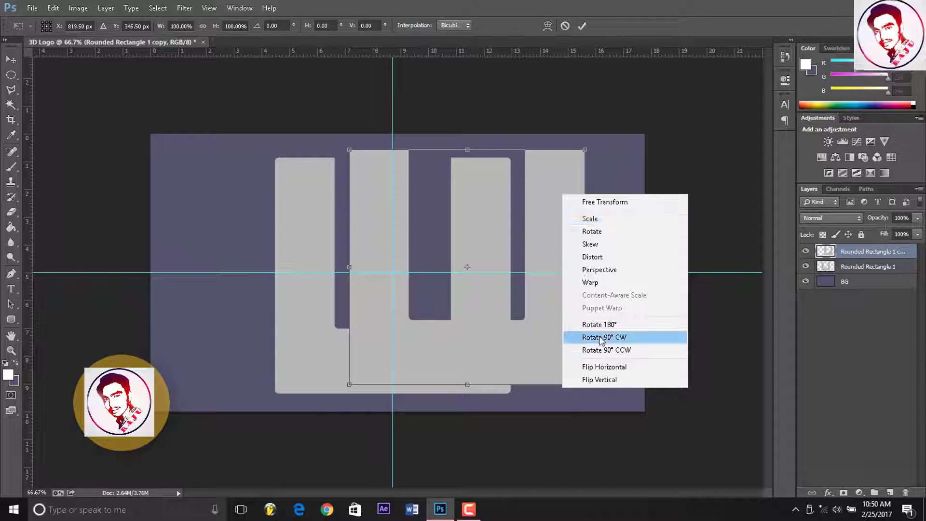
pyautogui.click(604, 368)
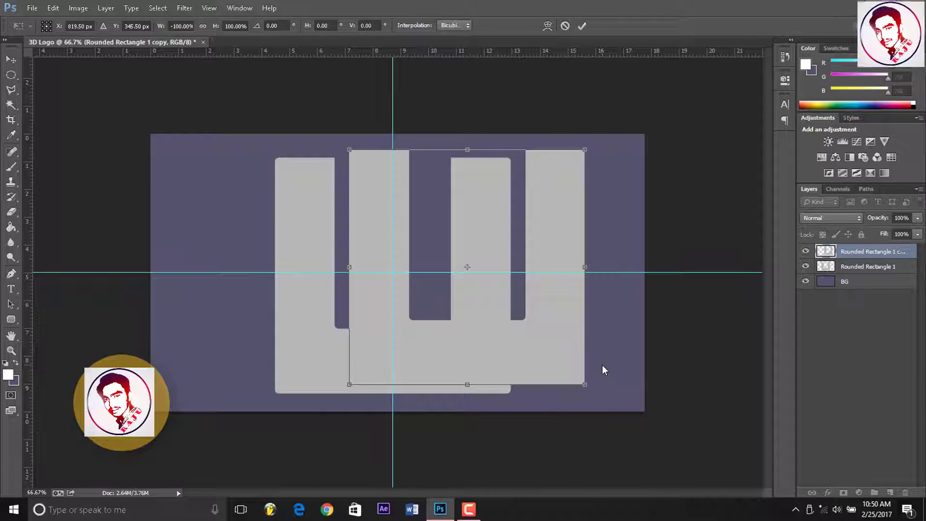
pyautogui.moveTo(533, 220); pyautogui.dragTo(527, 215)
pyautogui.rightClick(527, 215)
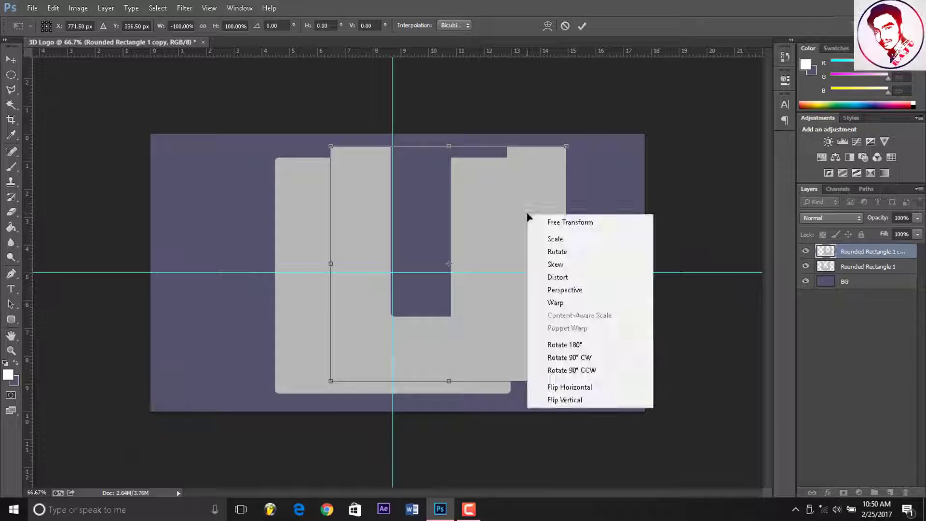
pyautogui.click(575, 344)
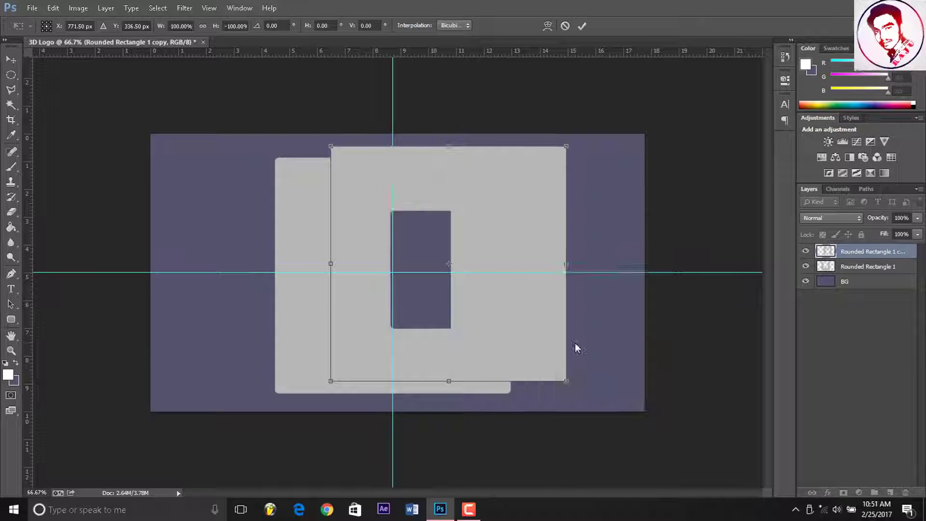
pyautogui.moveTo(527, 229)
pyautogui.mouseDown()
pyautogui.moveTo(541, 173)
pyautogui.moveTo(556, 172)
pyautogui.mouseUp()
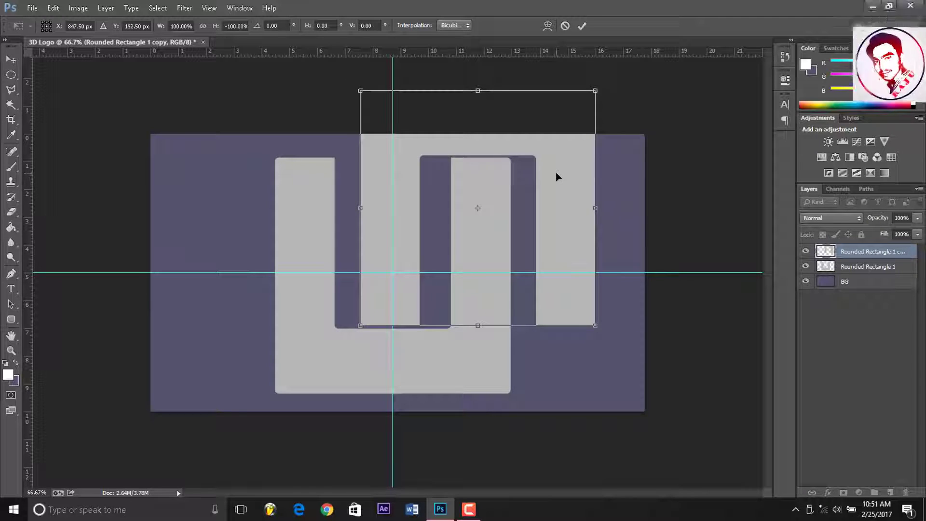
# Nudge the upside-down U copy up and right until it interlocks, then commit the transform.
pyautogui.press('Down')
pyautogui.press('Down')
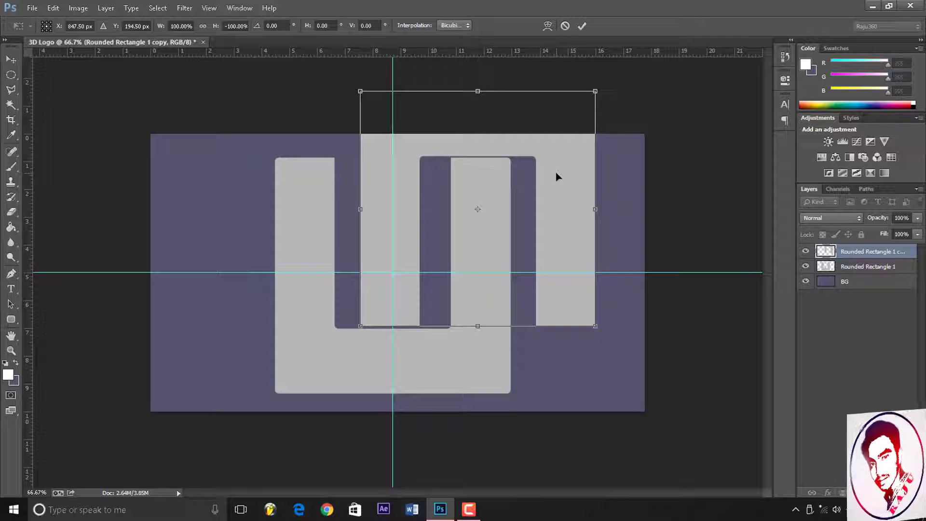
pyautogui.press('Up')
pyautogui.press('Up')
pyautogui.press('Up')
pyautogui.press('Up')
pyautogui.press('Up')
pyautogui.press('Up')
pyautogui.press('Up')
pyautogui.press('Up')
pyautogui.press('Up')
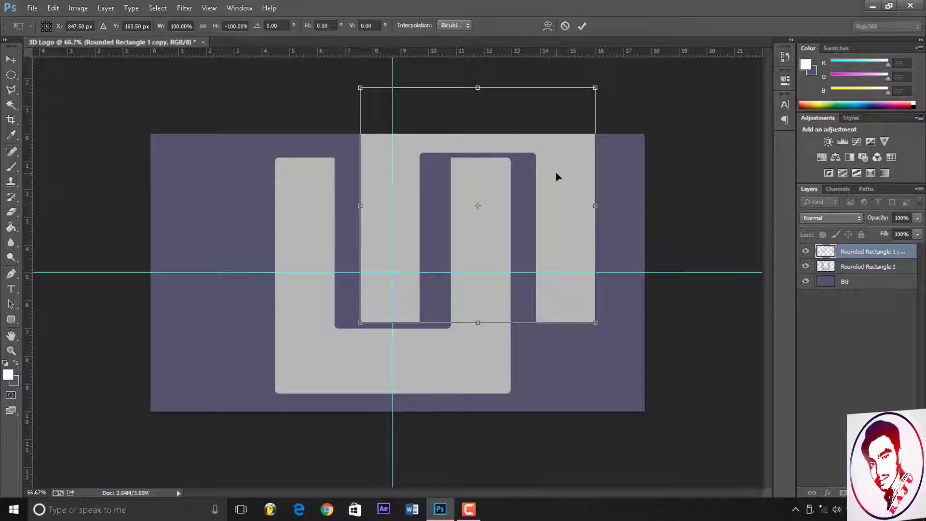
pyautogui.press('Up')
pyautogui.press('Up')
pyautogui.press('Up')
pyautogui.press('Up')
pyautogui.press('Up')
pyautogui.press('Up')
pyautogui.press('Up')
pyautogui.press('Up')
pyautogui.press('Up')
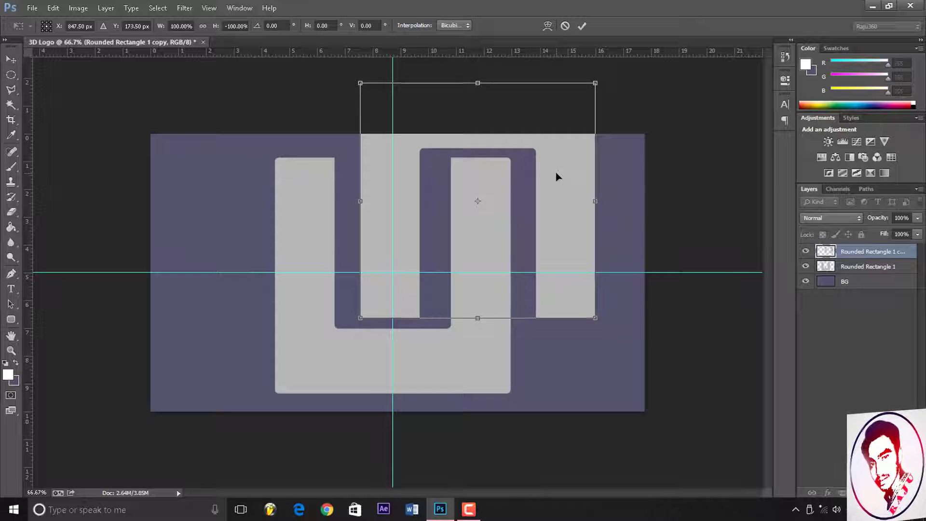
pyautogui.press('Up')
pyautogui.press('Up')
pyautogui.press('Up')
pyautogui.press('Up')
pyautogui.press('Up')
pyautogui.press('Up')
pyautogui.press('Up')
pyautogui.press('Up')
pyautogui.press('Up')
pyautogui.press('Up')
pyautogui.press('Up')
pyautogui.press('Up')
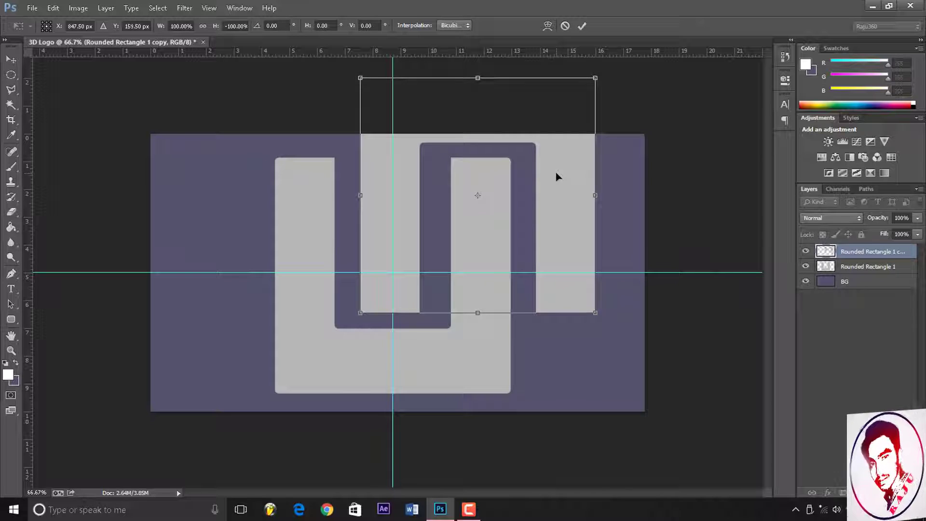
pyautogui.press('Up')
pyautogui.press('Up')
pyautogui.press('Right')
pyautogui.press('Right')
pyautogui.press('Right')
pyautogui.press('Right')
pyautogui.press('Right')
pyautogui.press('Right')
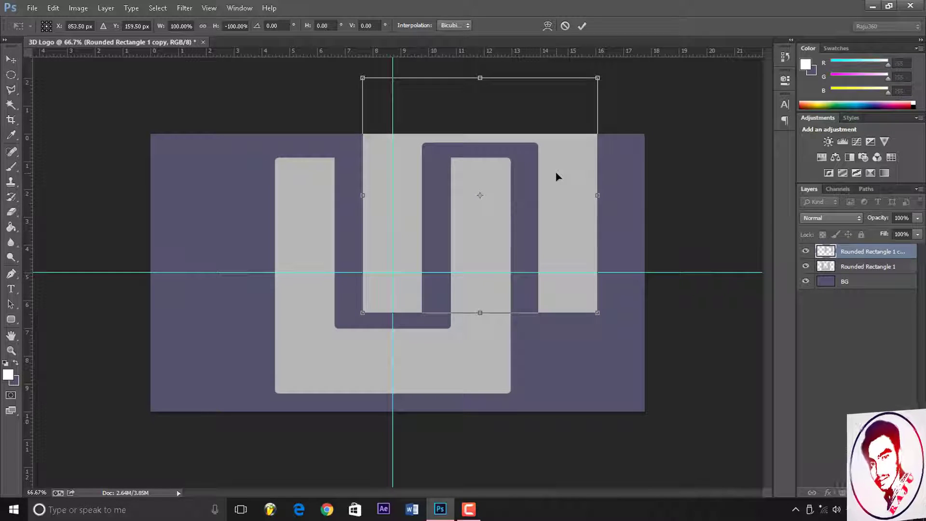
pyautogui.press('Right')
pyautogui.press('Right')
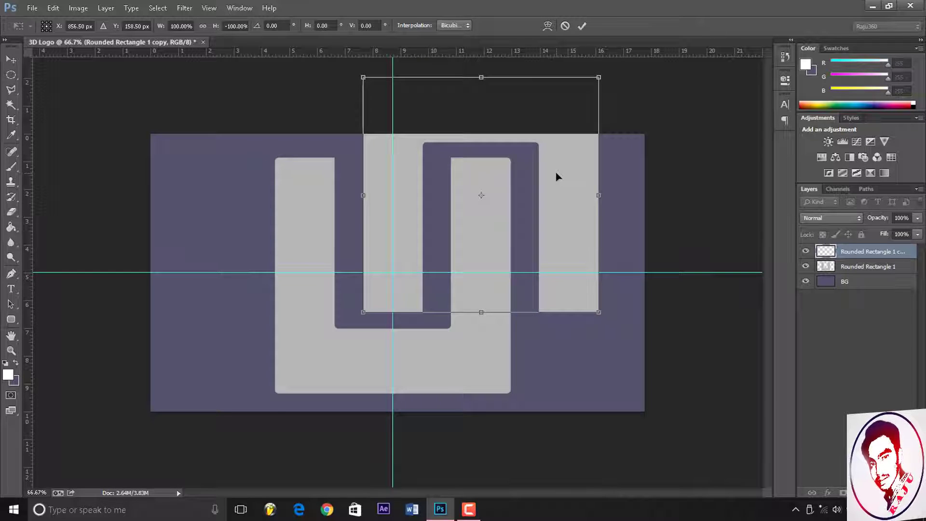
pyautogui.press('Up')
pyautogui.press('Up')
pyautogui.press('Up')
pyautogui.press('Up')
pyautogui.press('Up')
pyautogui.press('Up')
pyautogui.press('Up')
pyautogui.press('Up')
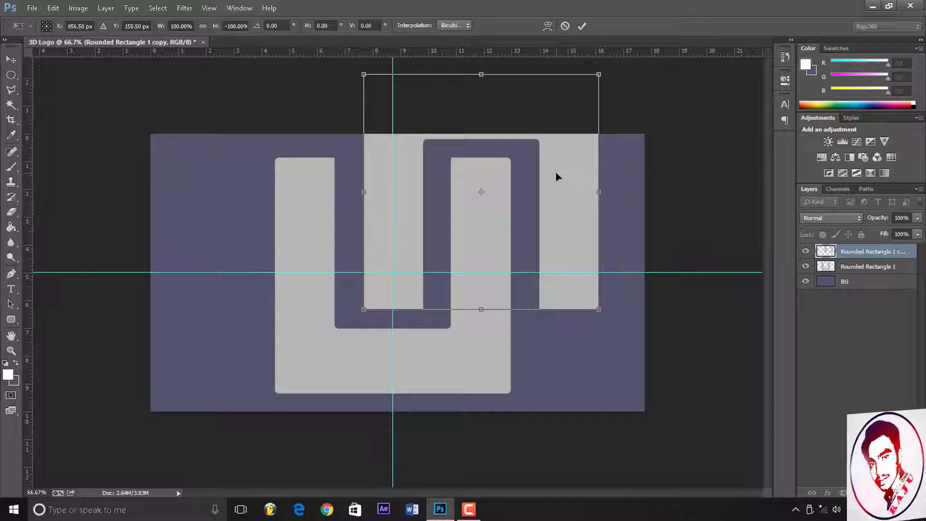
pyautogui.press('Up')
pyautogui.press('Up')
pyautogui.press('Up')
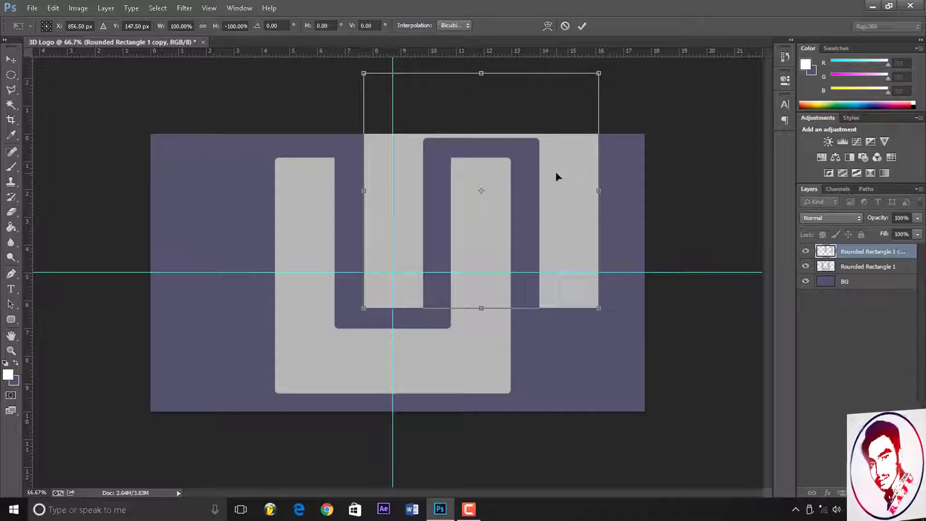
pyautogui.press('Up')
pyautogui.press('Return')
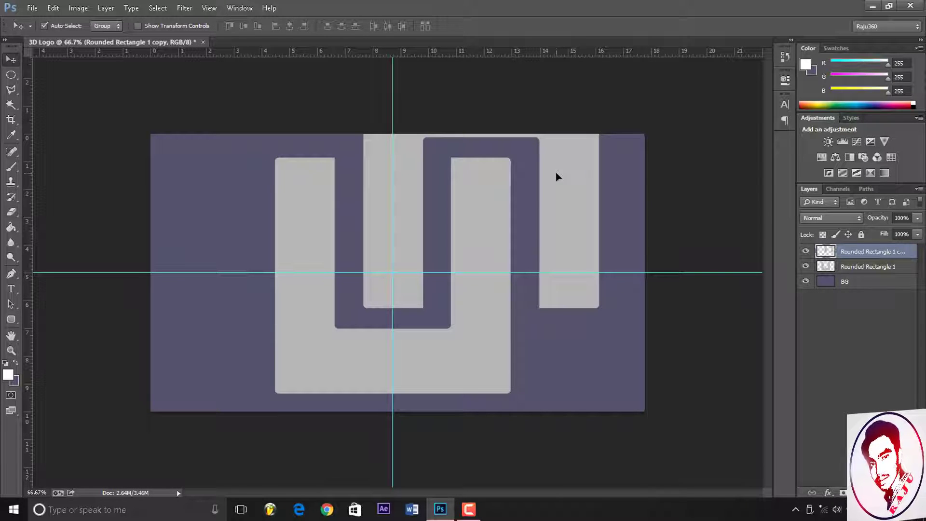
pyautogui.rightClick(10, 77)
pyautogui.click(62, 71)
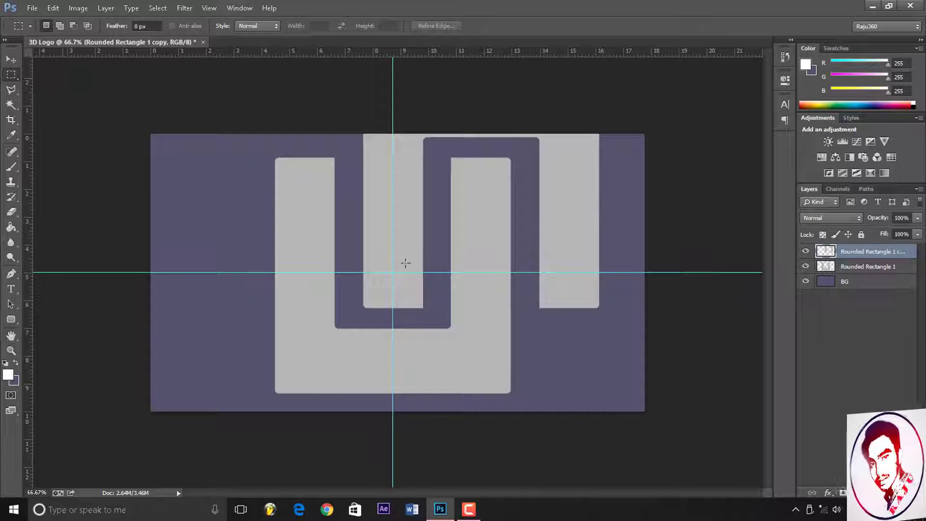
pyautogui.moveTo(641, 405); pyautogui.dragTo(186, 19)
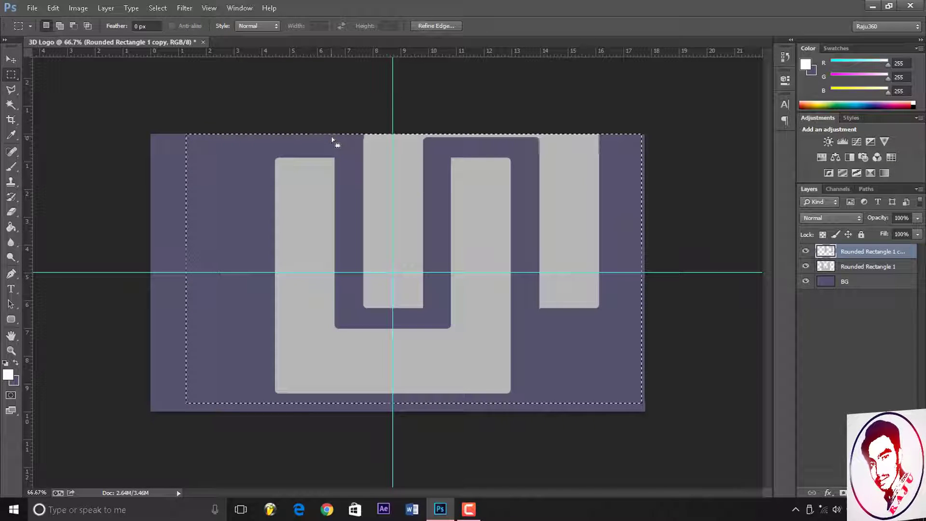
pyautogui.hotkey('ctrl', 't')
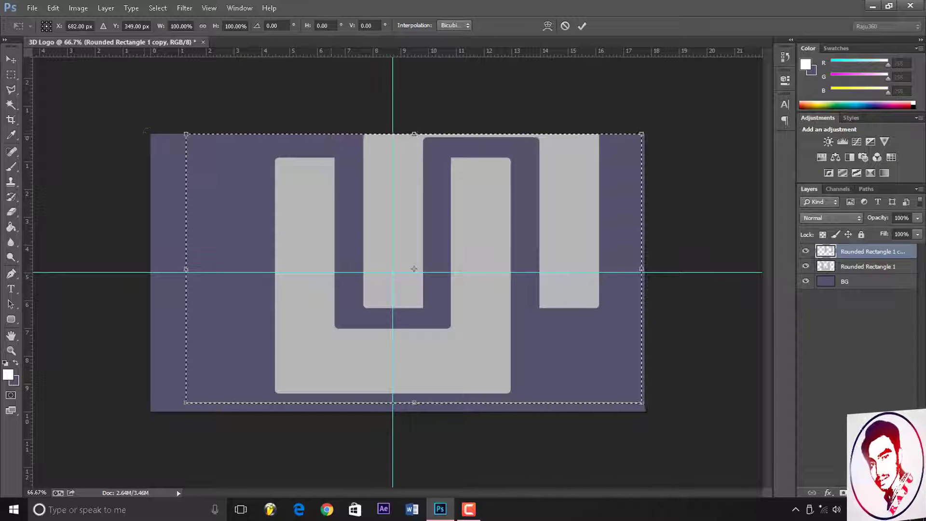
pyautogui.moveTo(190, 141); pyautogui.dragTo(233, 88)
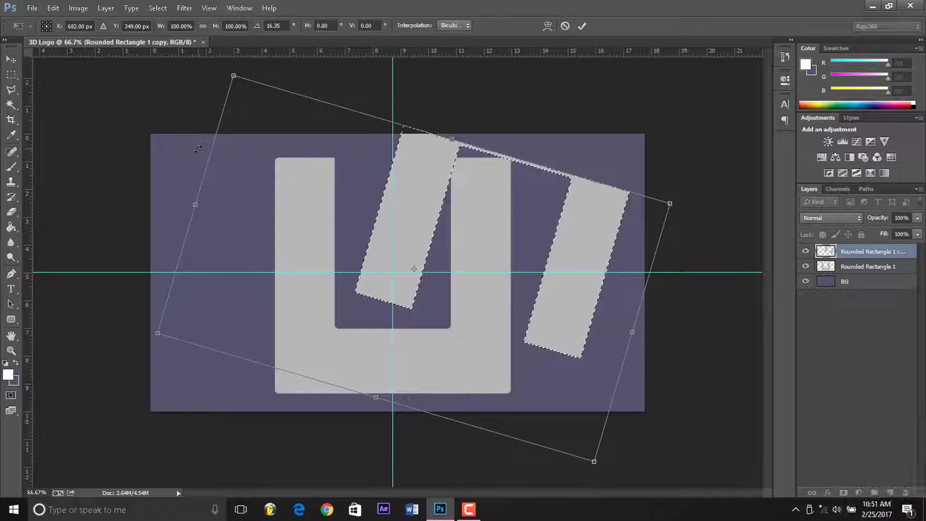
pyautogui.press('Return')
pyautogui.hotkey('ctrl', 'd')
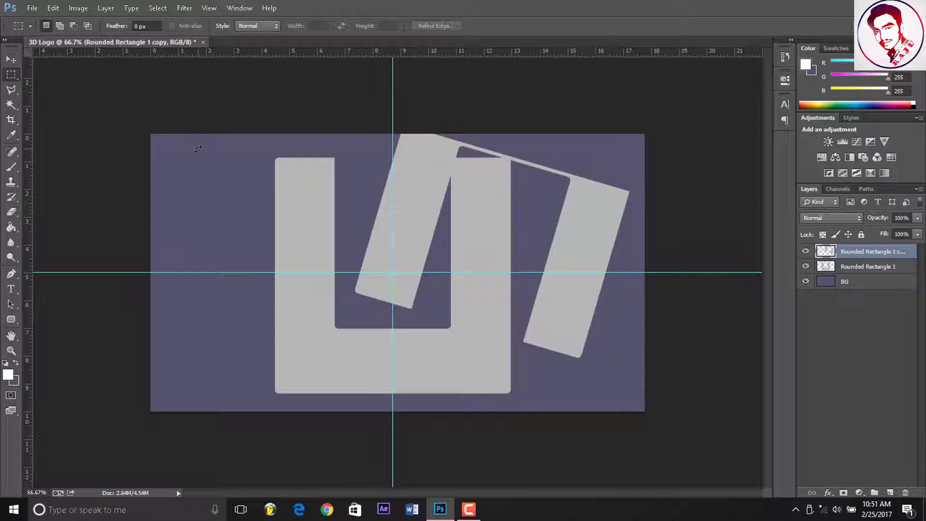
pyautogui.hotkey('ctrl', 'alt', 'z')
pyautogui.hotkey('ctrl', 'alt', 'z')
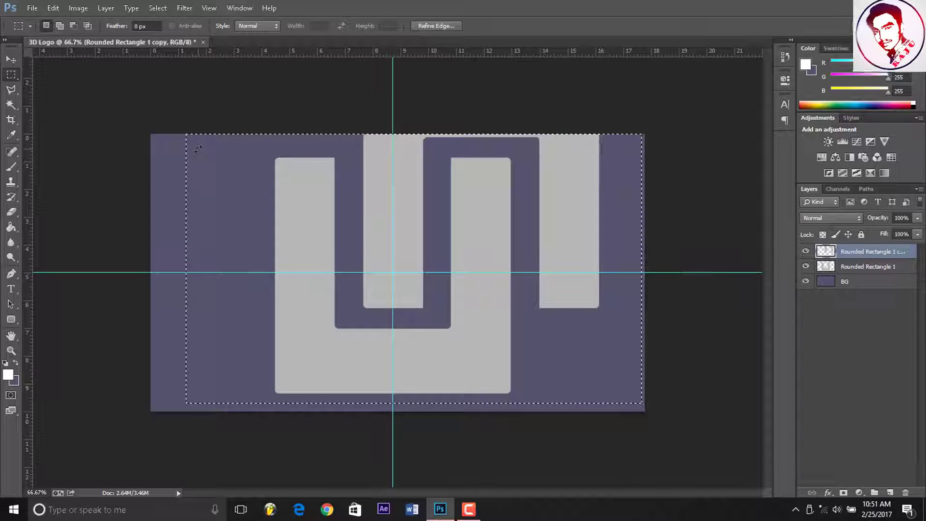
pyautogui.hotkey('ctrl', 'd')
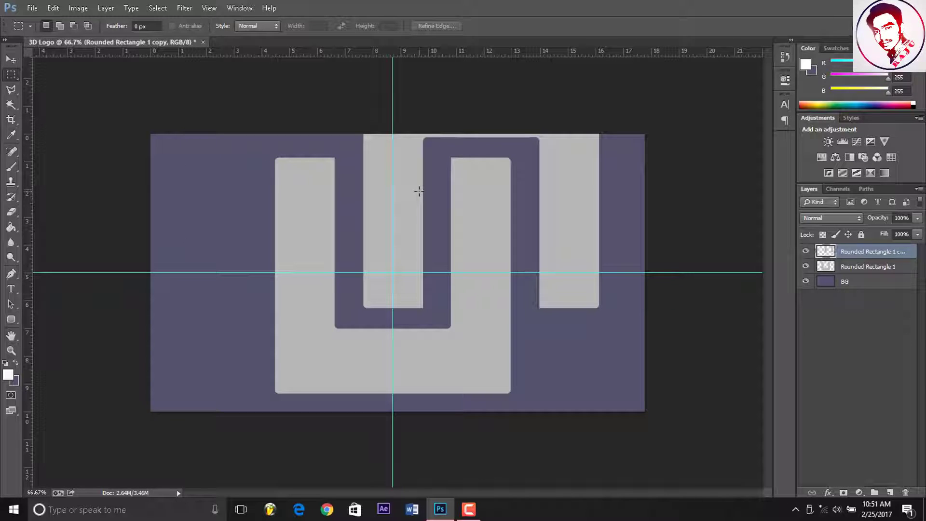
pyautogui.press('v')
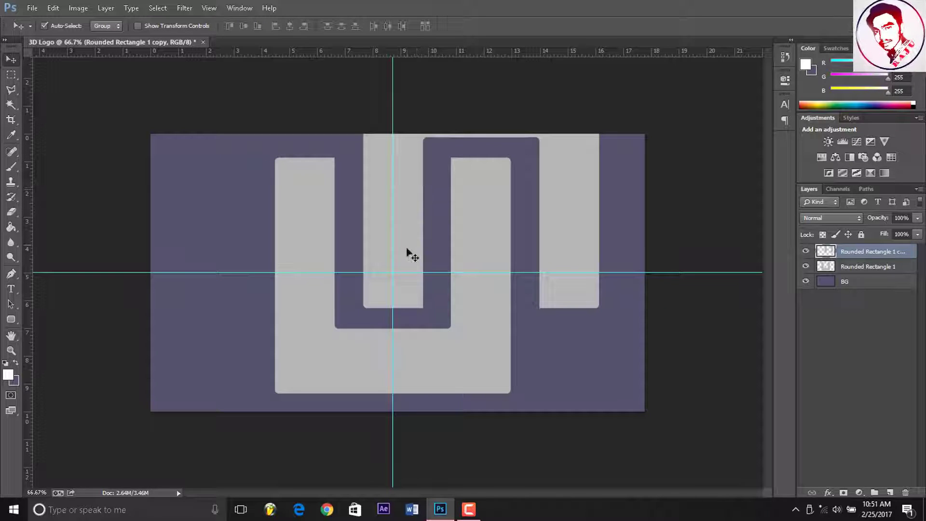
# Move the flipped copy to the right and shift the original U left.
pyautogui.moveTo(404, 165)
pyautogui.mouseDown()
pyautogui.moveTo(542, 214)
pyautogui.moveTo(556, 244)
pyautogui.mouseUp()
pyautogui.click(497, 254)
pyautogui.moveTo(452, 252); pyautogui.dragTo(413, 252)
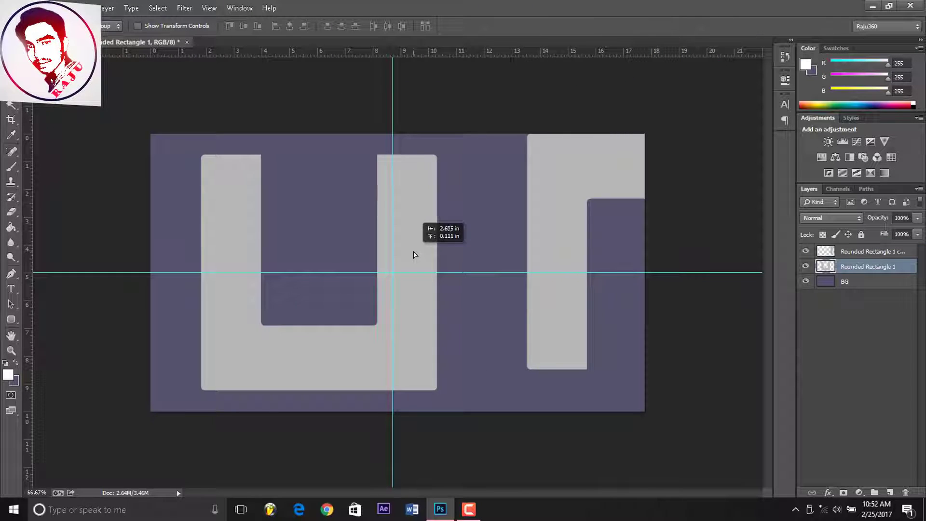
# Rotate the original U 90° to open rightward, enlarge it slightly, and place it at the canvas's upper left.
pyautogui.hotkey('ctrl', 't')
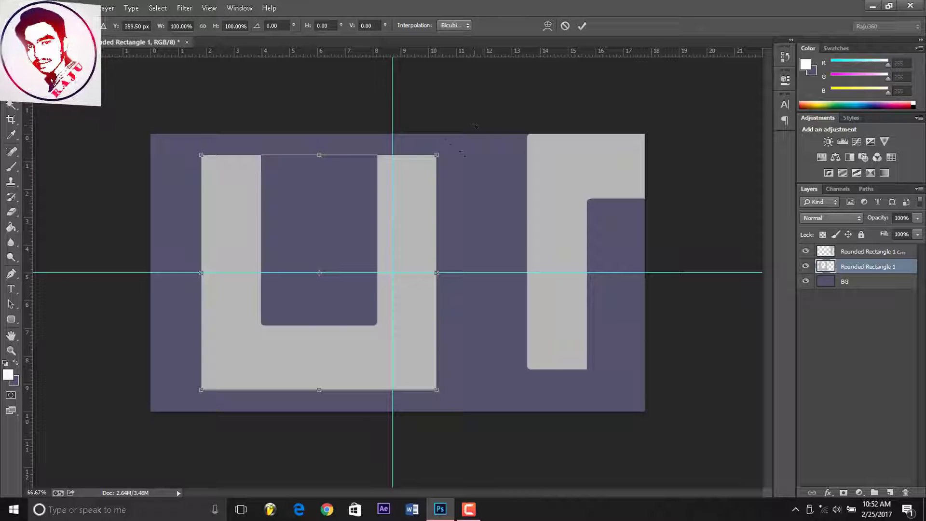
pyautogui.moveTo(462, 153)
pyautogui.mouseDown()
pyautogui.moveTo(506, 320)
pyautogui.moveTo(479, 413)
pyautogui.mouseUp()
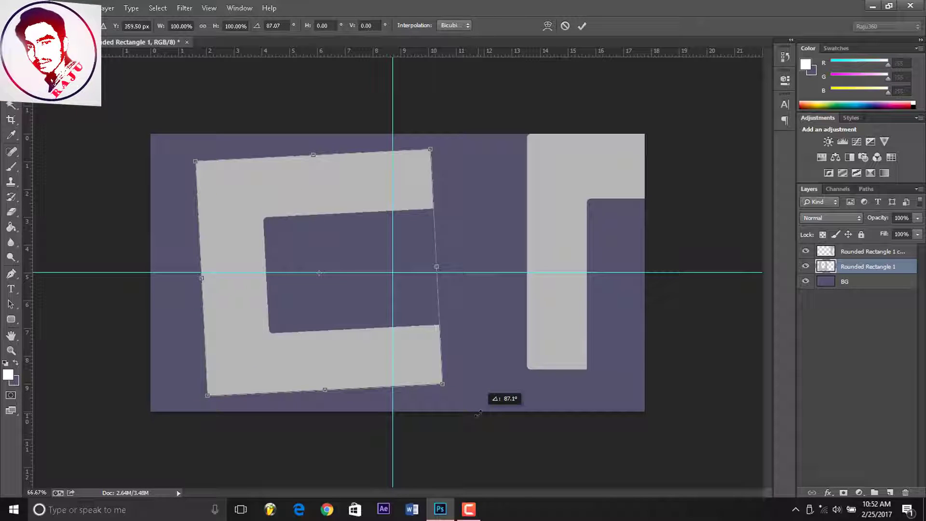
pyautogui.moveTo(371, 200); pyautogui.dragTo(350, 179)
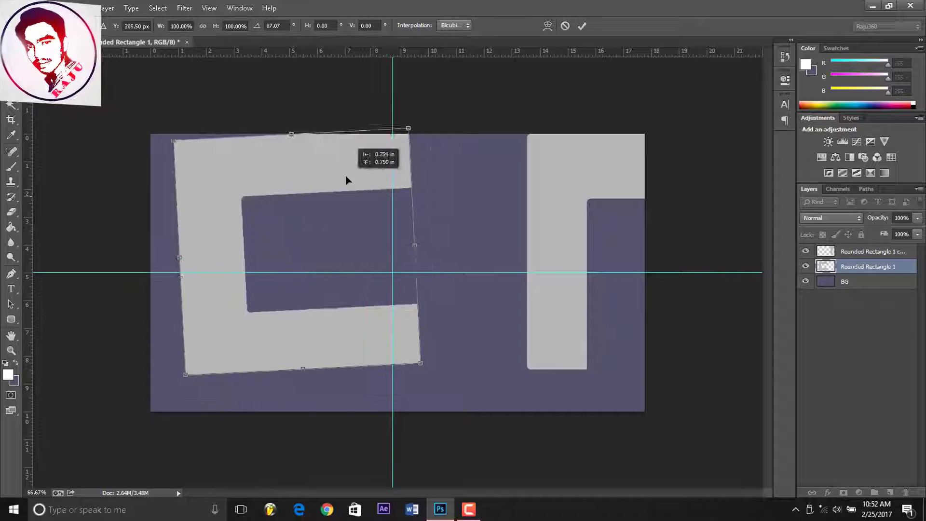
pyautogui.moveTo(407, 122); pyautogui.dragTo(411, 124)
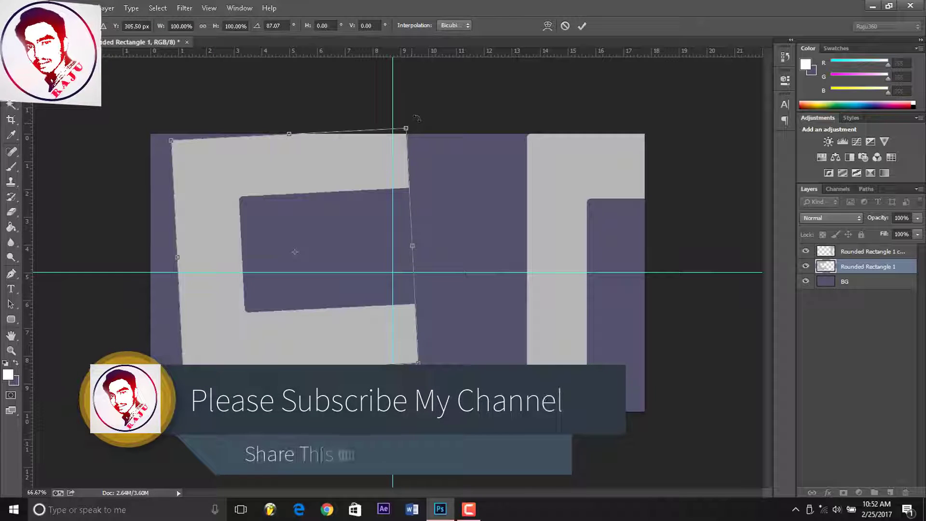
pyautogui.moveTo(411, 124); pyautogui.dragTo(420, 128)
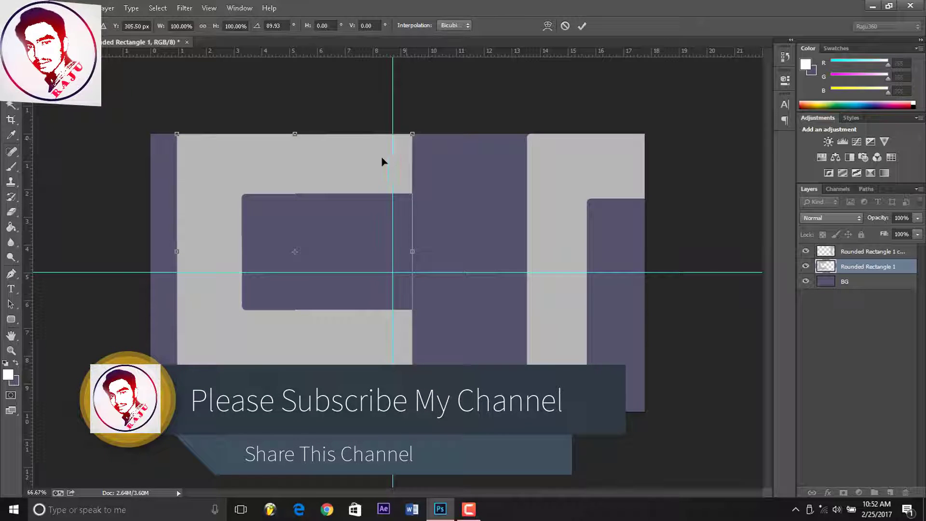
pyautogui.moveTo(381, 161); pyautogui.dragTo(362, 169)
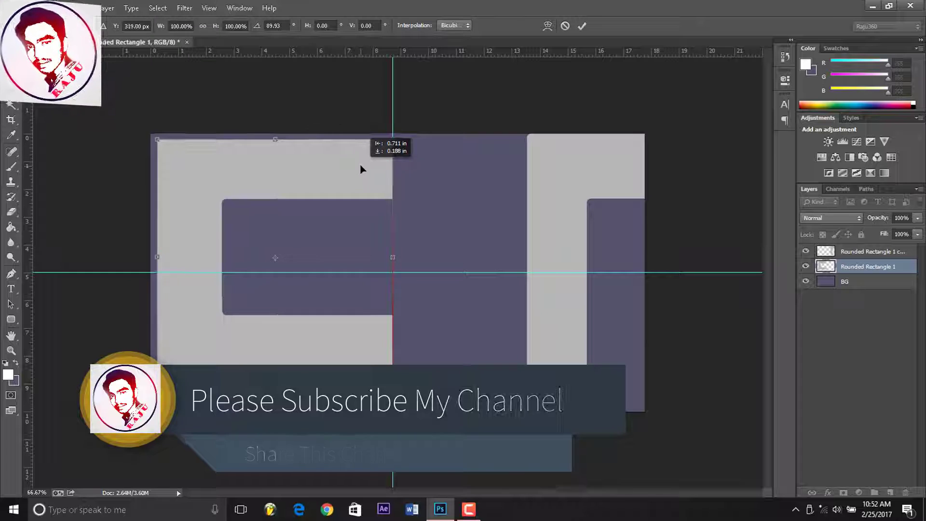
pyautogui.press('Return')
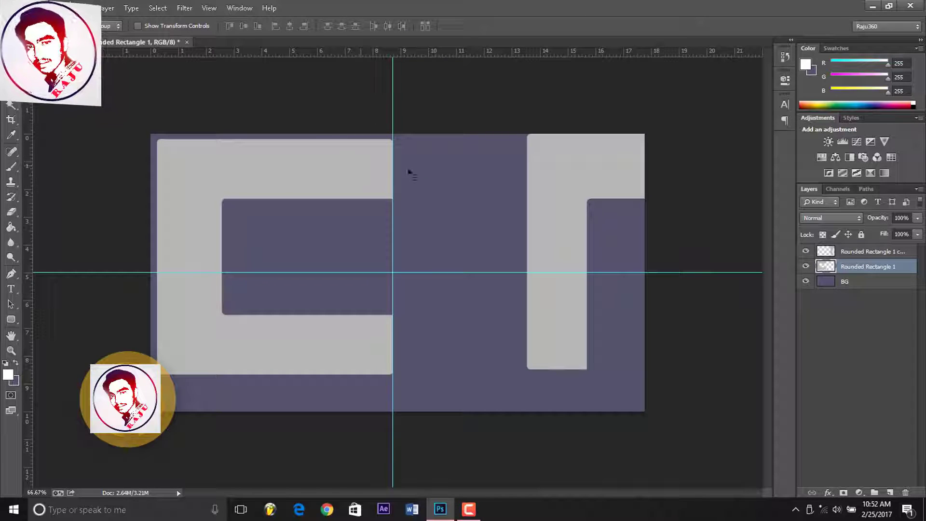
# Rotate the second U shape 90° to open left and hook its lower arm inside the first.
pyautogui.moveTo(532, 161); pyautogui.dragTo(437, 168)
pyautogui.hotkey('ctrl', 't')
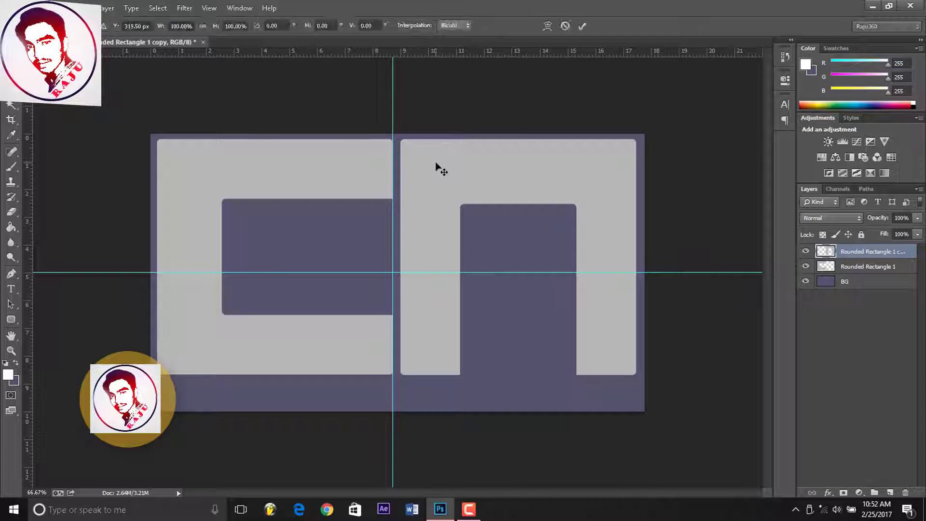
pyautogui.moveTo(508, 111)
pyautogui.mouseDown()
pyautogui.moveTo(694, 233)
pyautogui.moveTo(696, 244)
pyautogui.mouseUp()
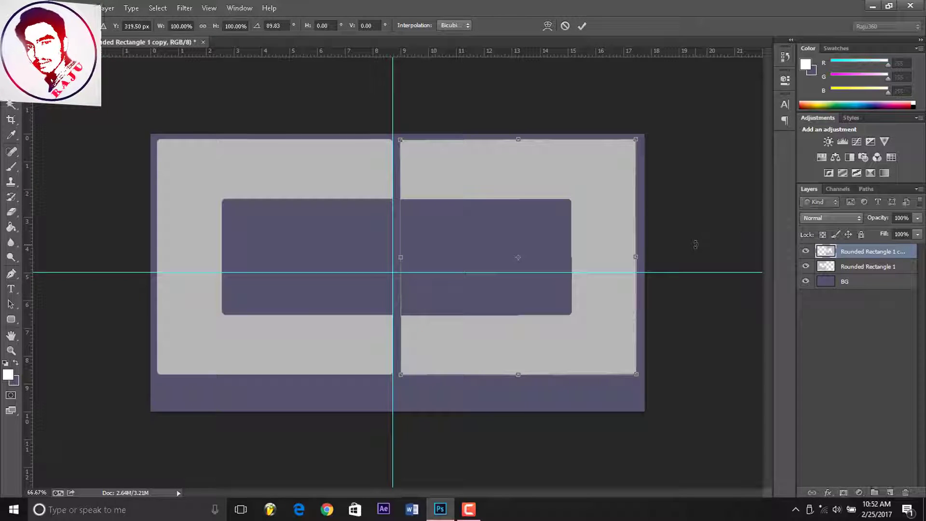
pyautogui.press('Return')
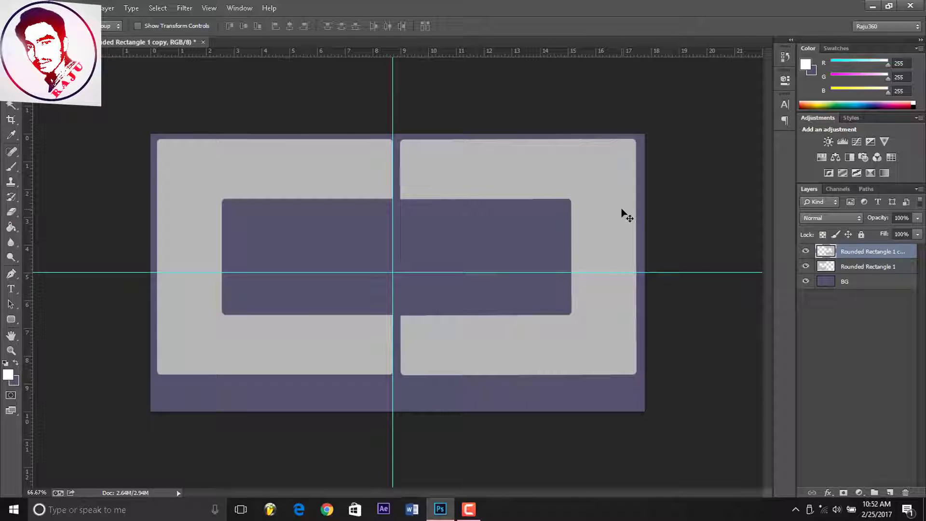
pyautogui.moveTo(627, 215)
pyautogui.mouseDown()
pyautogui.moveTo(460, 118)
pyautogui.moveTo(450, 100)
pyautogui.moveTo(444, 178)
pyautogui.mouseUp()
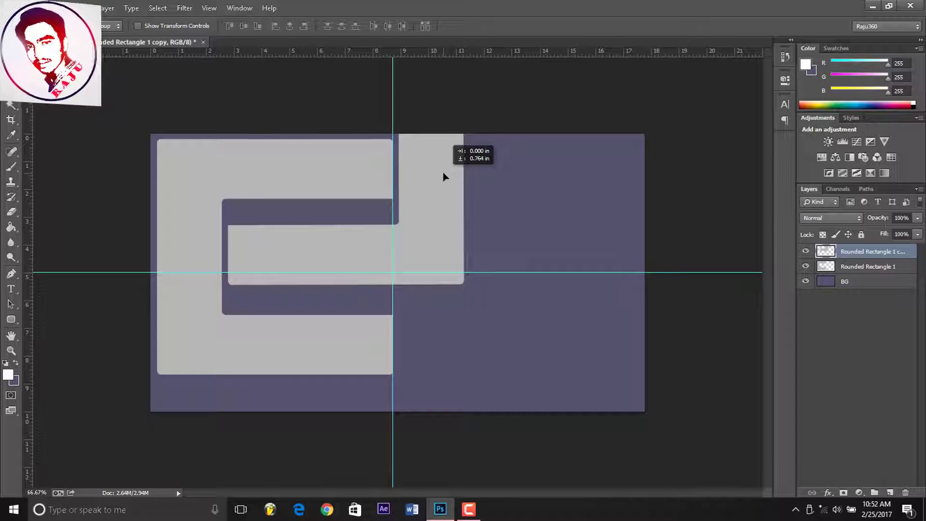
pyautogui.moveTo(444, 178); pyautogui.dragTo(463, 173)
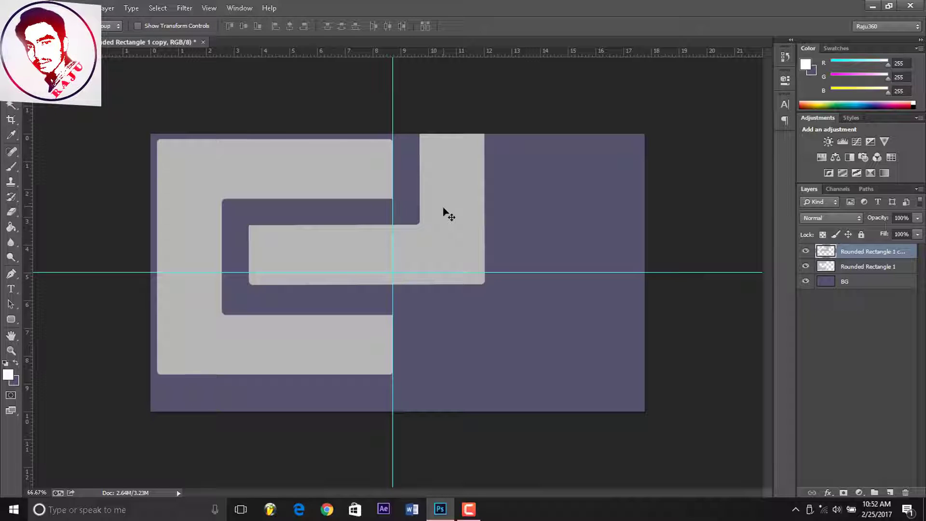
pyautogui.hotkey('ctrl', 't')
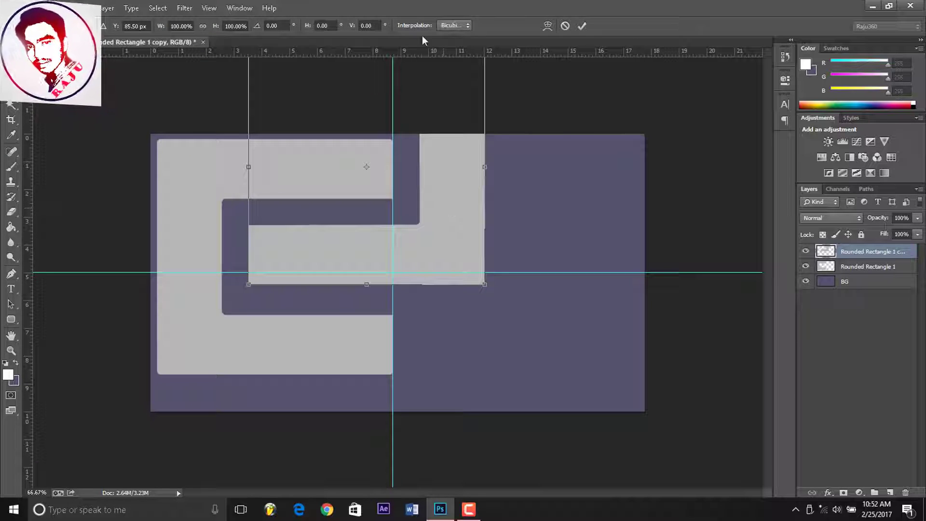
# Reduce the second shape's height to about 85% and drag it right to interlock.
pyautogui.click(235, 25)
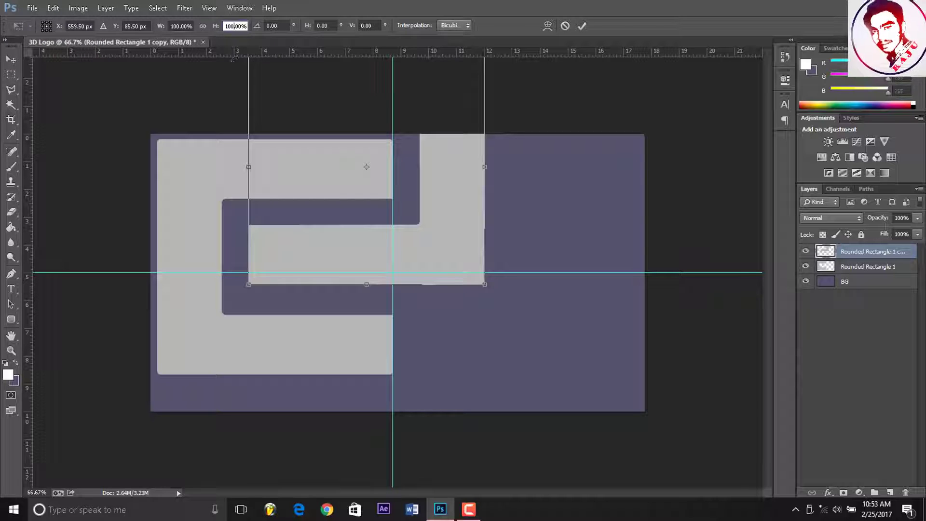
pyautogui.press('Down')
pyautogui.press('Down')
pyautogui.press('Down')
pyautogui.press('Down')
pyautogui.press('Down')
pyautogui.press('Down')
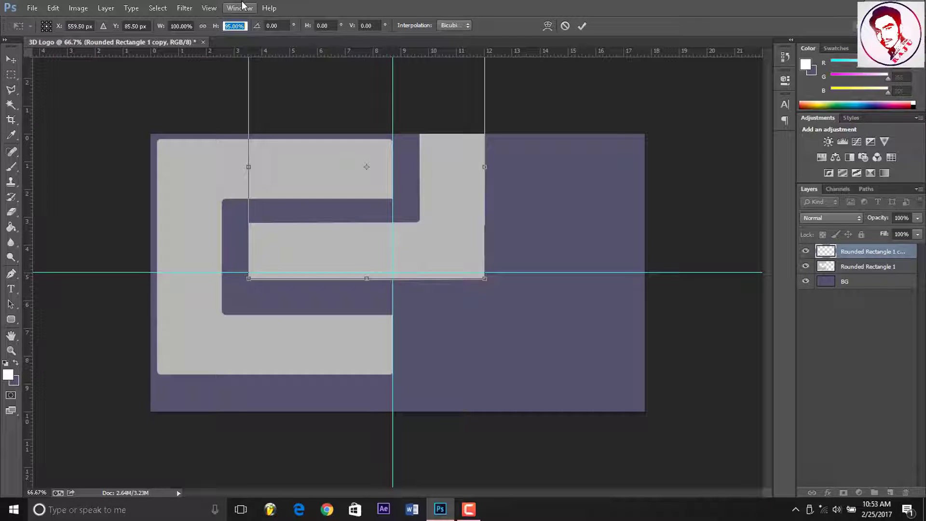
pyautogui.press('Down')
pyautogui.press('Down')
pyautogui.press('Down')
pyautogui.press('Down')
pyautogui.press('Down')
pyautogui.press('Down')
pyautogui.press('Down')
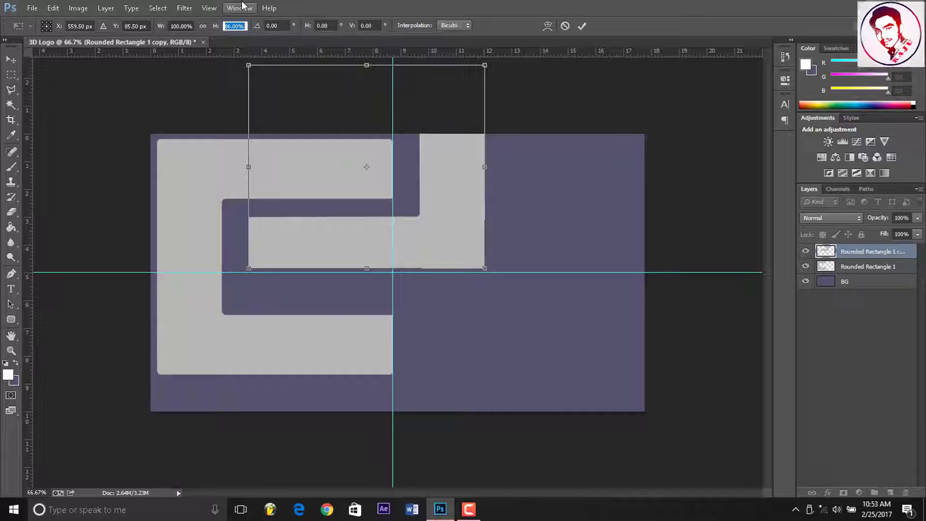
pyautogui.moveTo(449, 180); pyautogui.dragTo(588, 247)
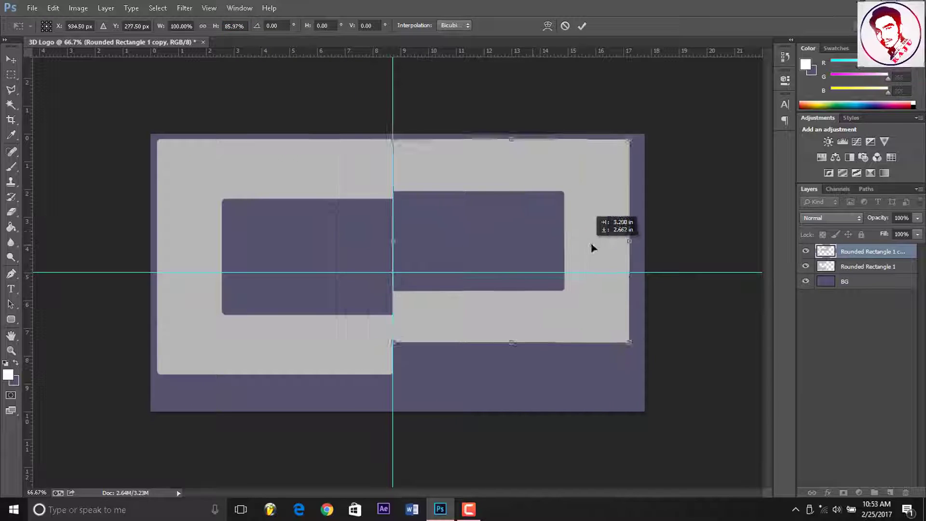
pyautogui.press('Return')
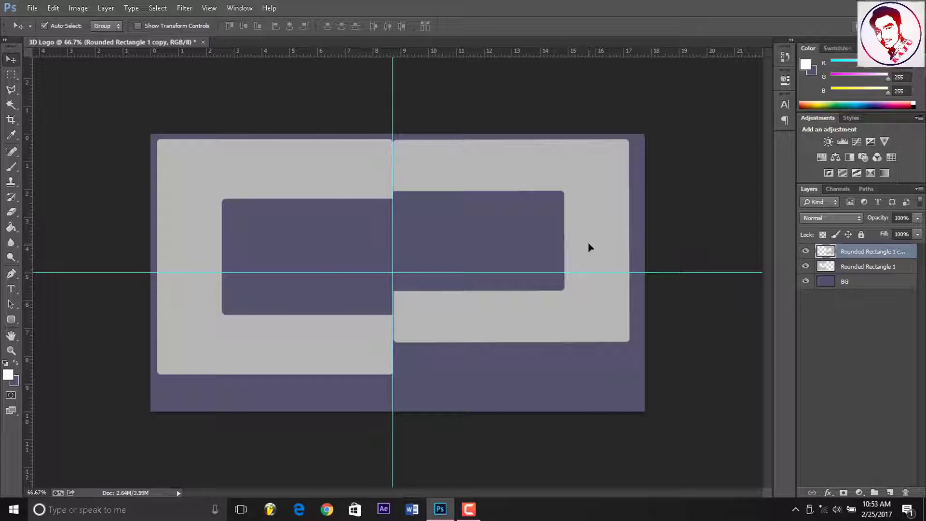
# Shrink Rounded Rectangle 1 to about 86% height and line it up over the copy frame.
pyautogui.click(288, 170)
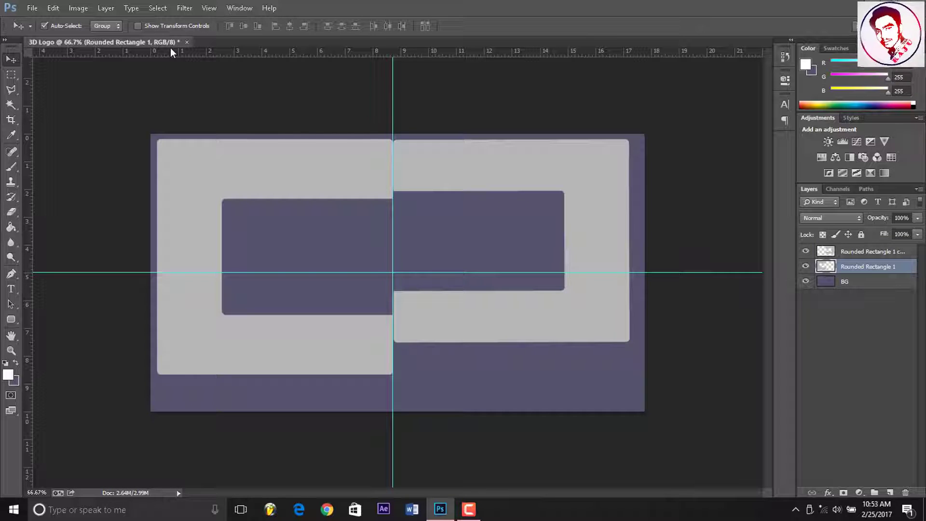
pyautogui.hotkey('ctrl', 't')
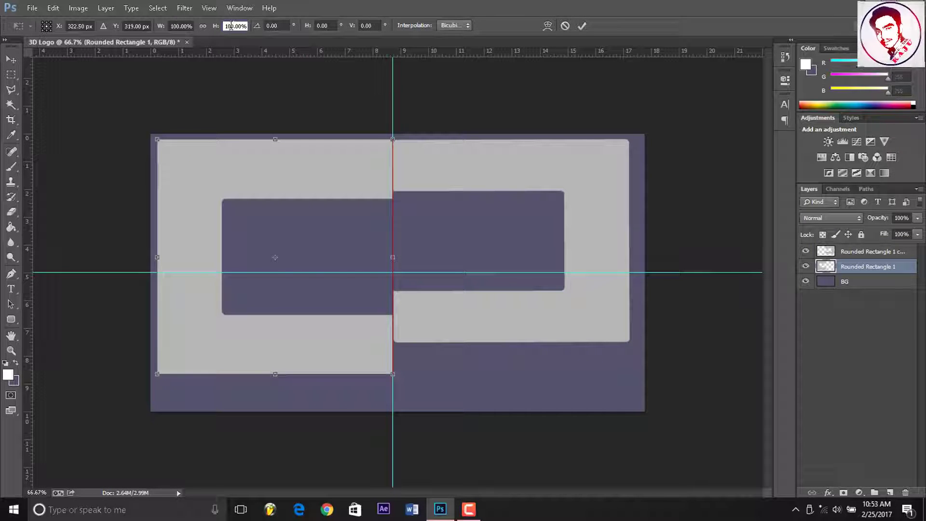
pyautogui.press('Down')
pyautogui.press('Down')
pyautogui.press('Down')
pyautogui.press('Down')
pyautogui.press('Down')
pyautogui.press('Down')
pyautogui.press('Down')
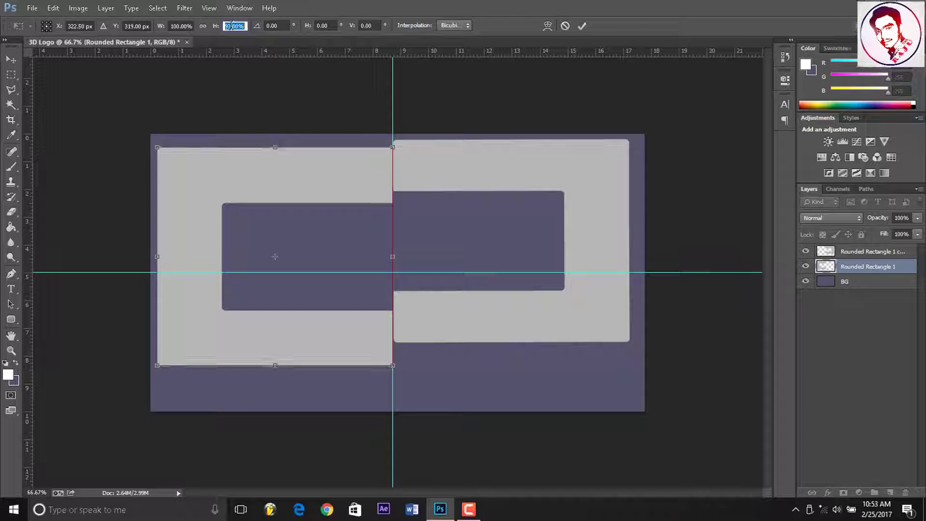
pyautogui.press('Down')
pyautogui.moveTo(353, 167)
pyautogui.mouseDown()
pyautogui.moveTo(543, 166)
pyautogui.moveTo(534, 167)
pyautogui.mouseUp()
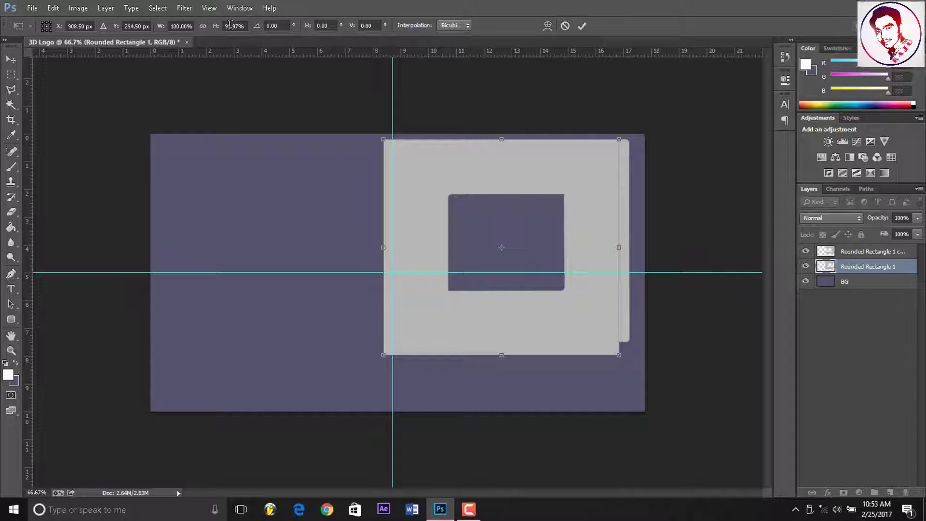
pyautogui.press('Down')
pyautogui.press('Down')
pyautogui.press('Down')
pyautogui.press('Down')
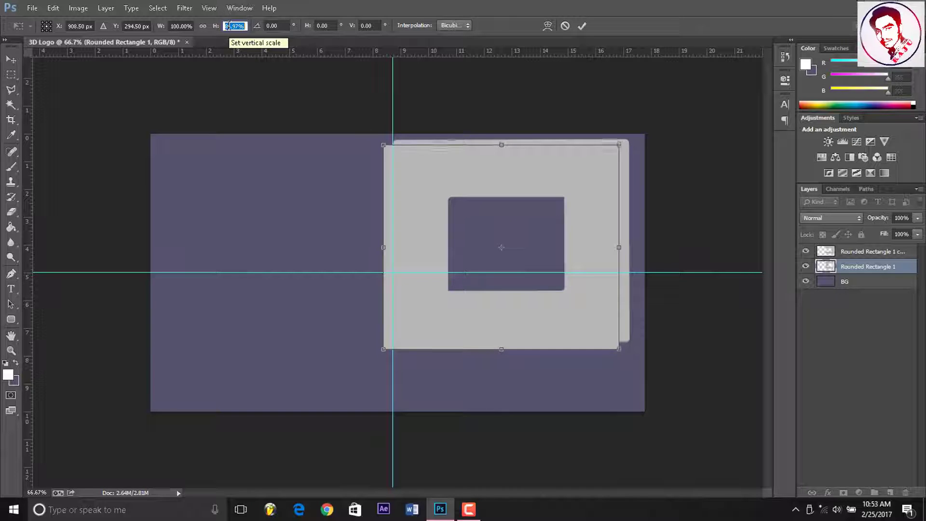
pyautogui.press('Down')
pyautogui.press('Down')
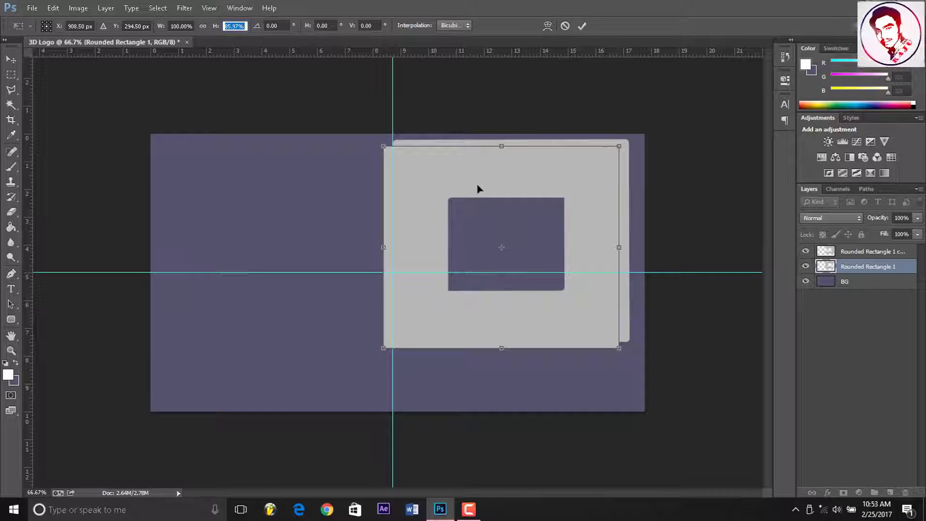
pyautogui.moveTo(477, 188); pyautogui.dragTo(491, 179)
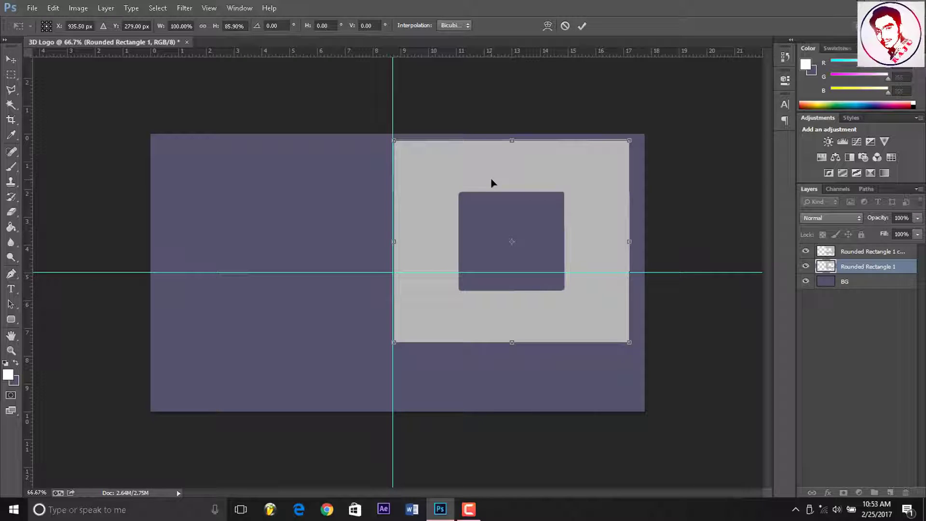
pyautogui.press('Return')
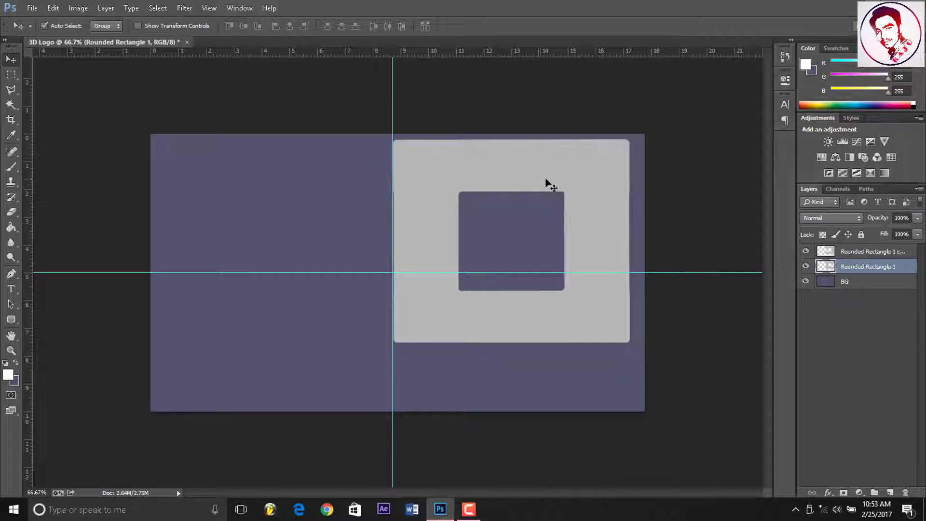
pyautogui.moveTo(546, 187)
pyautogui.mouseDown()
pyautogui.moveTo(422, 173)
pyautogui.moveTo(534, 193)
pyautogui.mouseUp()
# Interlock both frames, then rotate Rounded Rectangle 1 to -36° and scale it down slightly.
pyautogui.moveTo(441, 248); pyautogui.dragTo(245, 251)
pyautogui.moveTo(583, 161); pyautogui.dragTo(479, 227)
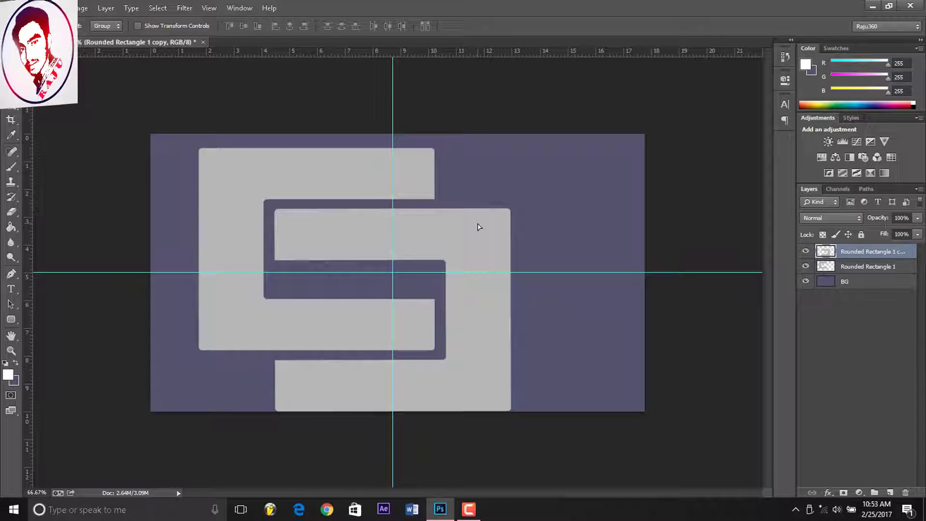
pyautogui.click(396, 195)
pyautogui.hotkey('ctrl', 't')
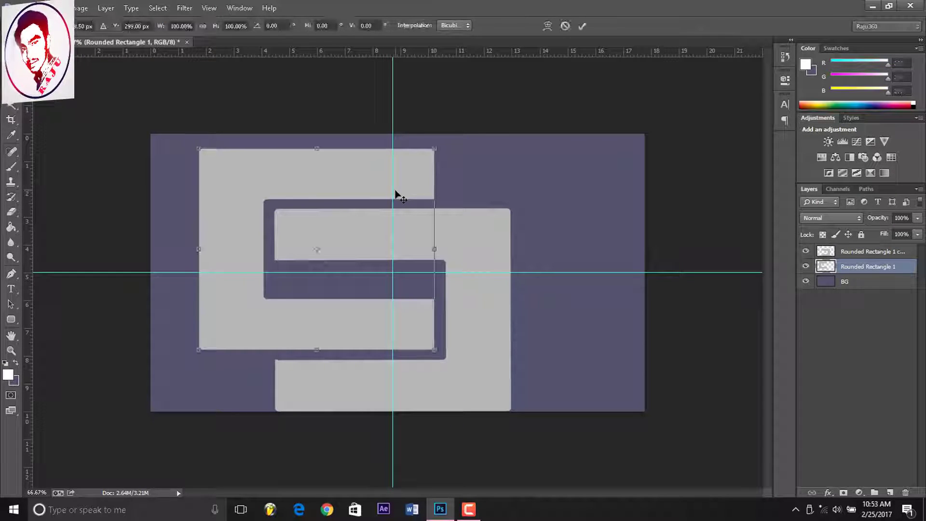
pyautogui.moveTo(457, 132); pyautogui.dragTo(365, 92)
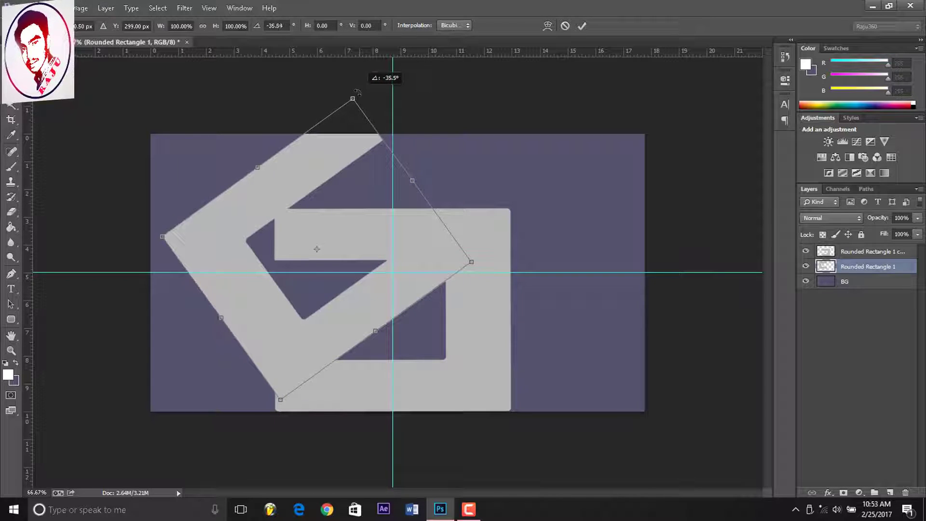
pyautogui.moveTo(365, 92); pyautogui.dragTo(358, 89)
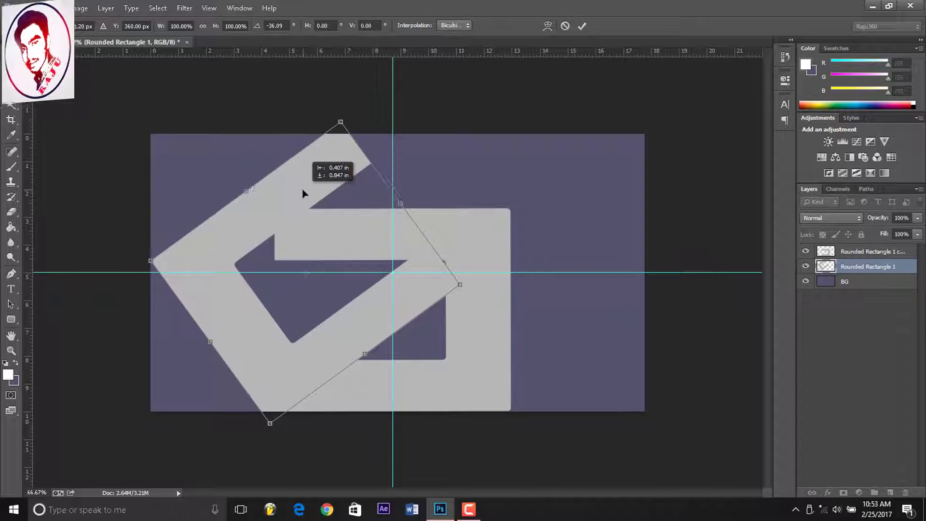
pyautogui.moveTo(304, 189); pyautogui.dragTo(292, 214)
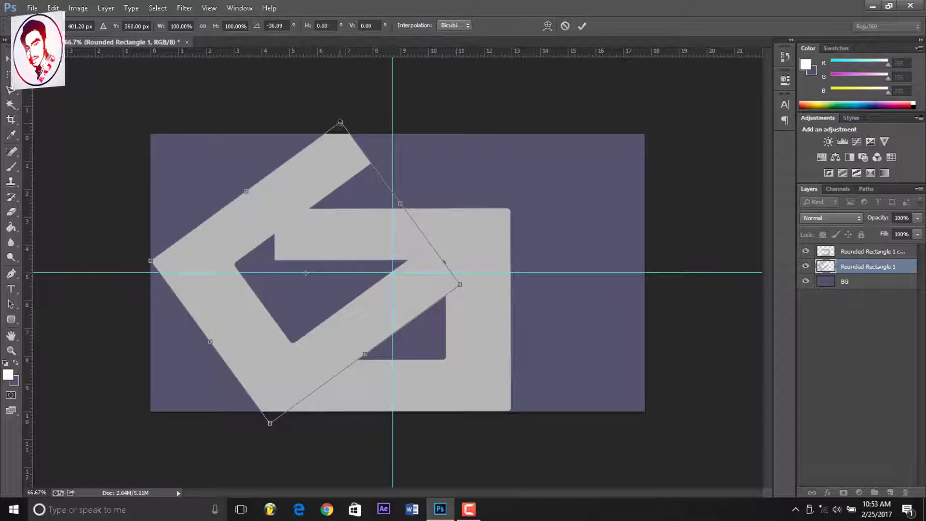
pyautogui.moveTo(340, 123); pyautogui.dragTo(340, 142)
pyautogui.moveTo(317, 188); pyautogui.dragTo(316, 182)
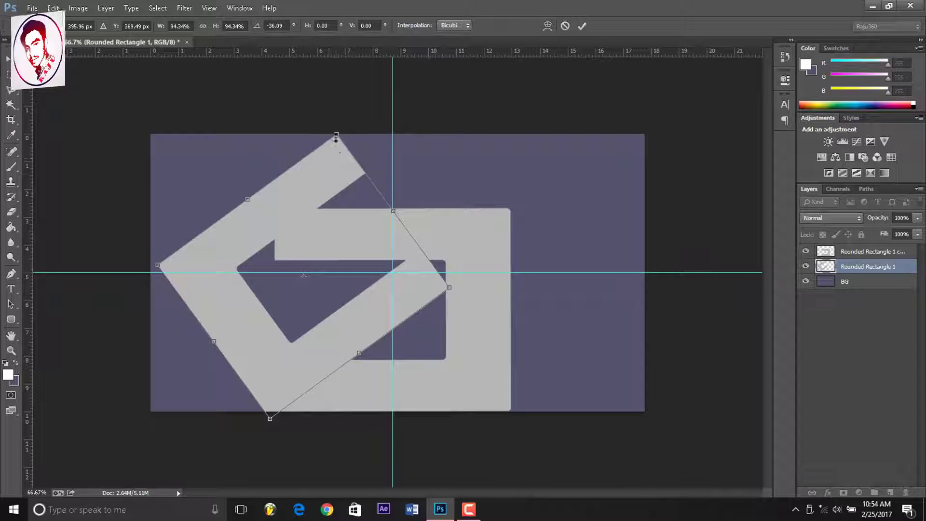
pyautogui.moveTo(337, 135); pyautogui.dragTo(325, 164)
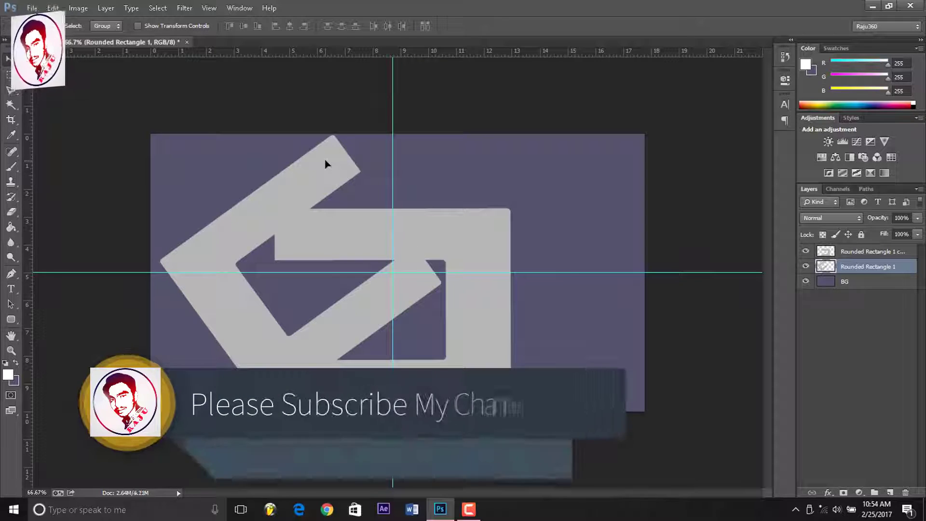
# Move the copy frame right, rotate it about -32°, reposition it and scale it down slightly.
pyautogui.moveTo(525, 275)
pyautogui.mouseDown()
pyautogui.moveTo(545, 277)
pyautogui.moveTo(555, 265)
pyautogui.mouseUp()
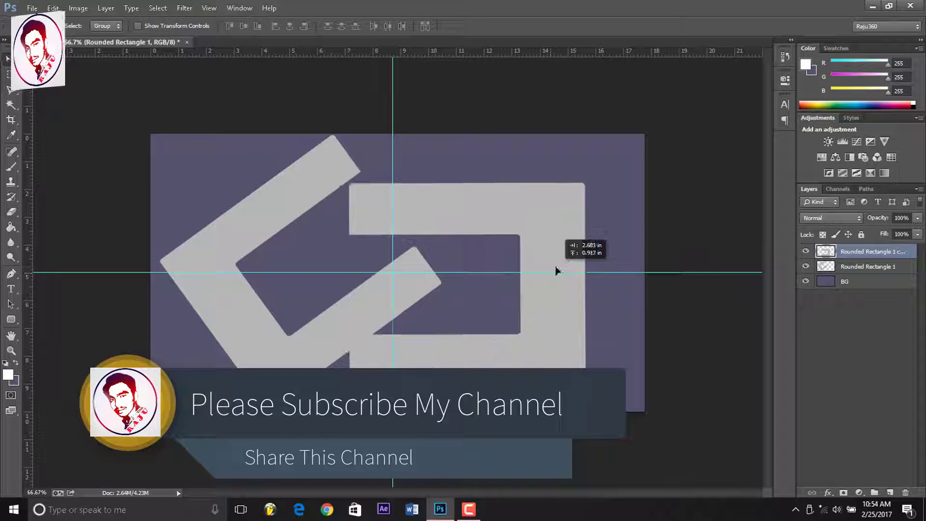
pyautogui.hotkey('ctrl', 't')
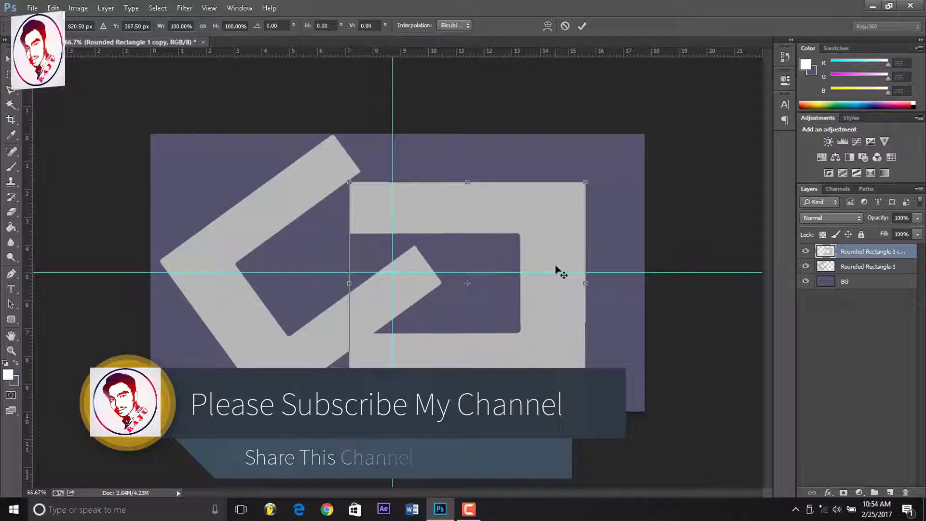
pyautogui.moveTo(601, 169); pyautogui.dragTo(516, 134)
pyautogui.moveTo(507, 197); pyautogui.dragTo(487, 176)
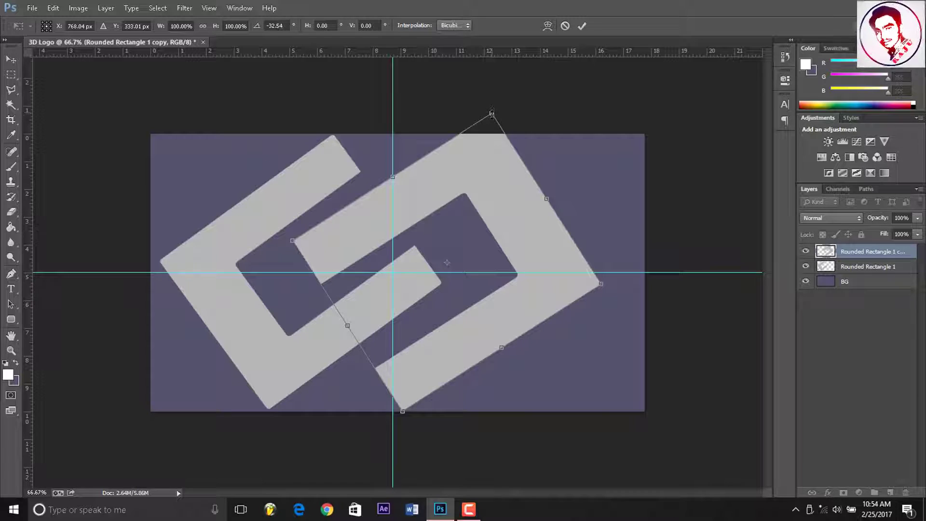
pyautogui.moveTo(492, 113); pyautogui.dragTo(487, 132)
pyautogui.press('Return')
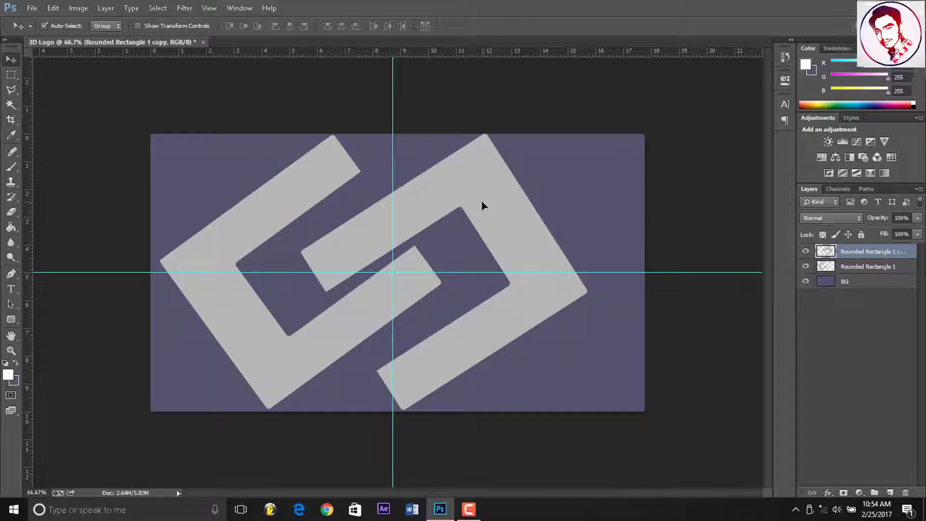
# Nudge the copy frame a few pixels left, down and right until the two U shapes interlock evenly.
pyautogui.moveTo(496, 218)
pyautogui.mouseDown()
pyautogui.moveTo(481, 213)
pyautogui.moveTo(477, 225)
pyautogui.mouseUp()
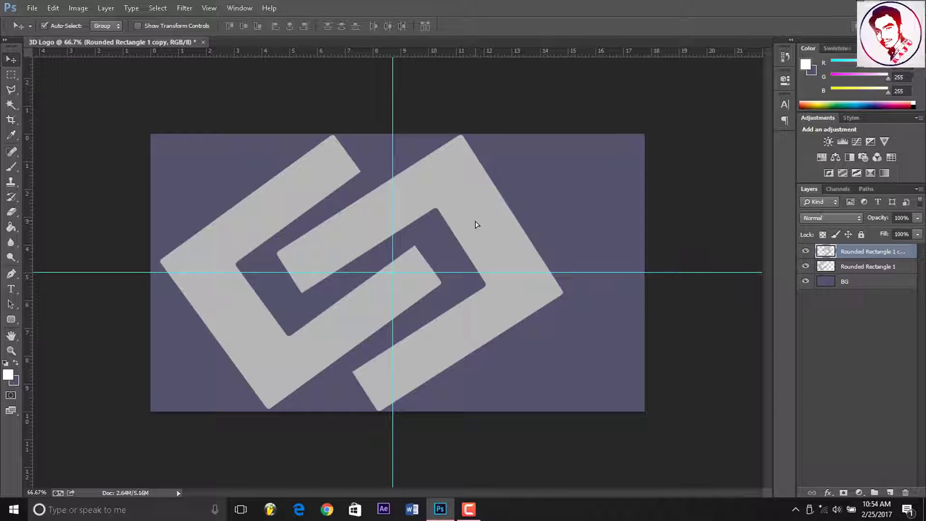
pyautogui.press('Left')
pyautogui.press('Left')
pyautogui.press('Left')
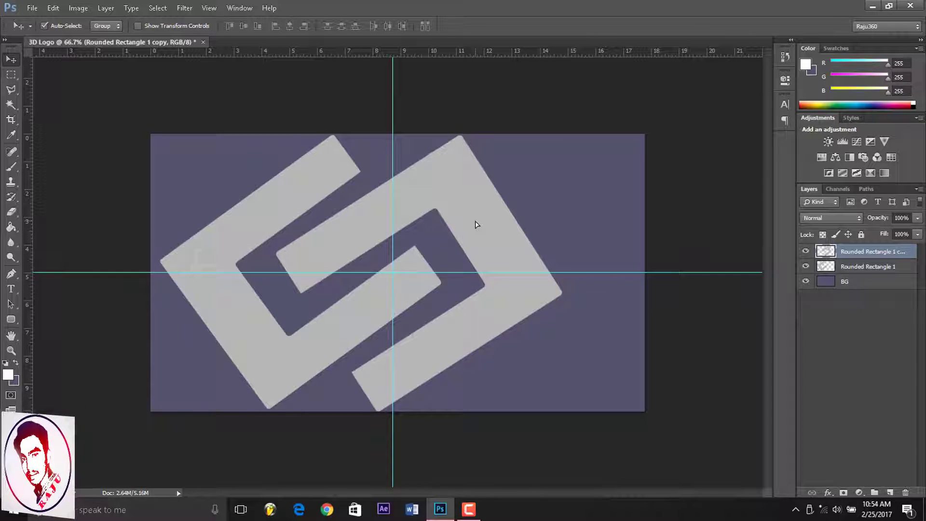
pyautogui.press('Left')
pyautogui.press('Left')
pyautogui.press('Left')
pyautogui.press('Down')
pyautogui.press('Down')
pyautogui.press('Down')
pyautogui.press('Right')
pyautogui.press('Right')
pyautogui.press('Right')
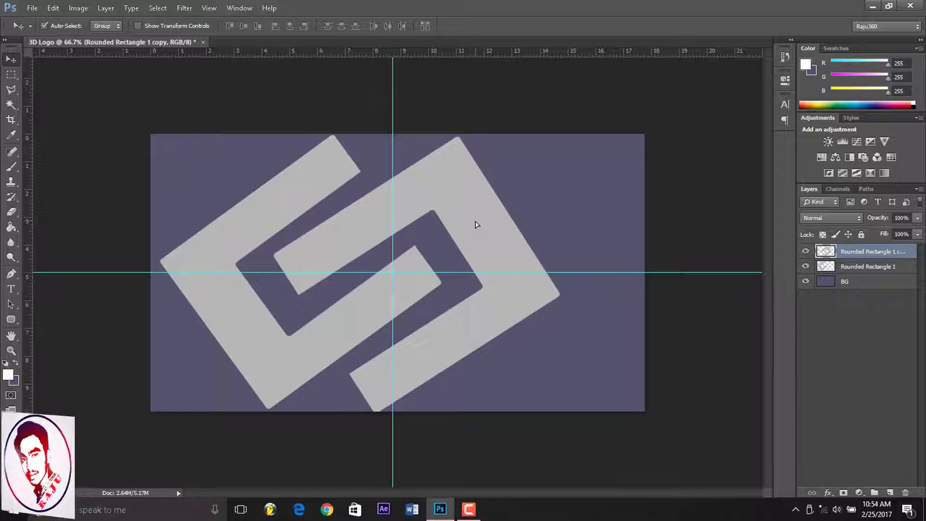
pyautogui.press('Down')
pyautogui.press('Down')
pyautogui.press('Down')
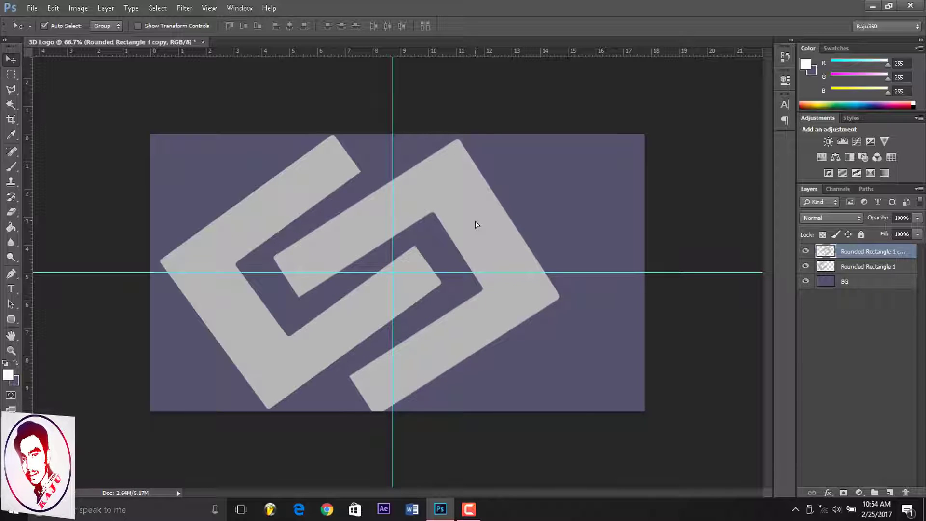
pyautogui.press('Down')
pyautogui.press('Down')
pyautogui.press('Left')
pyautogui.press('Left')
pyautogui.press('Left')
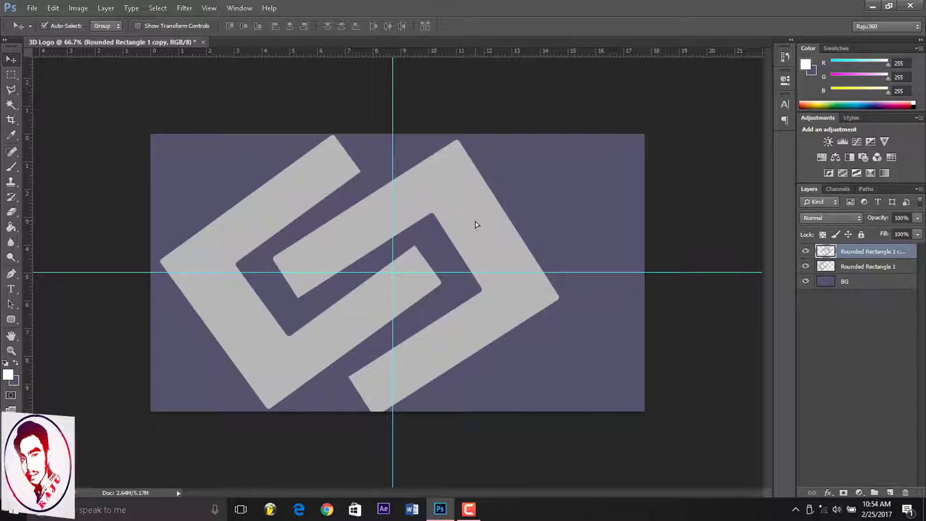
pyautogui.press('Left')
pyautogui.press('Right')
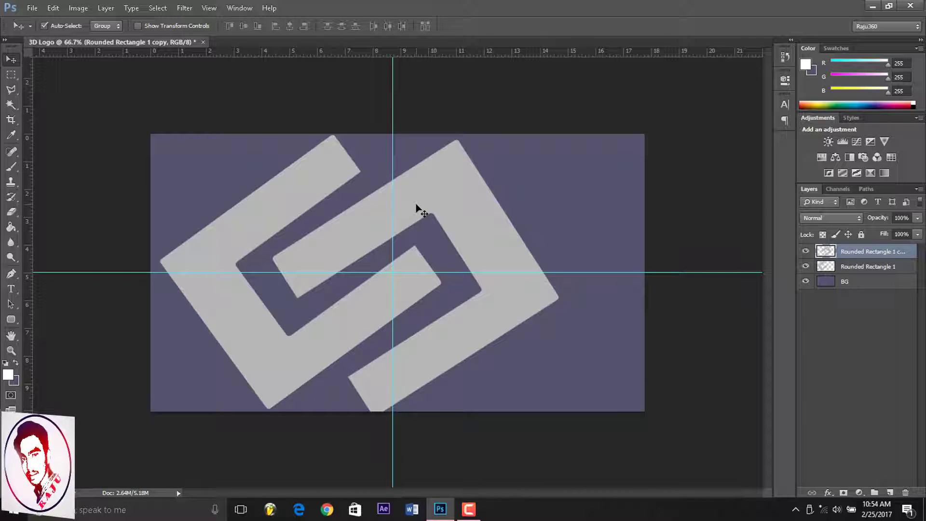
pyautogui.moveTo(416, 205); pyautogui.dragTo(425, 203)
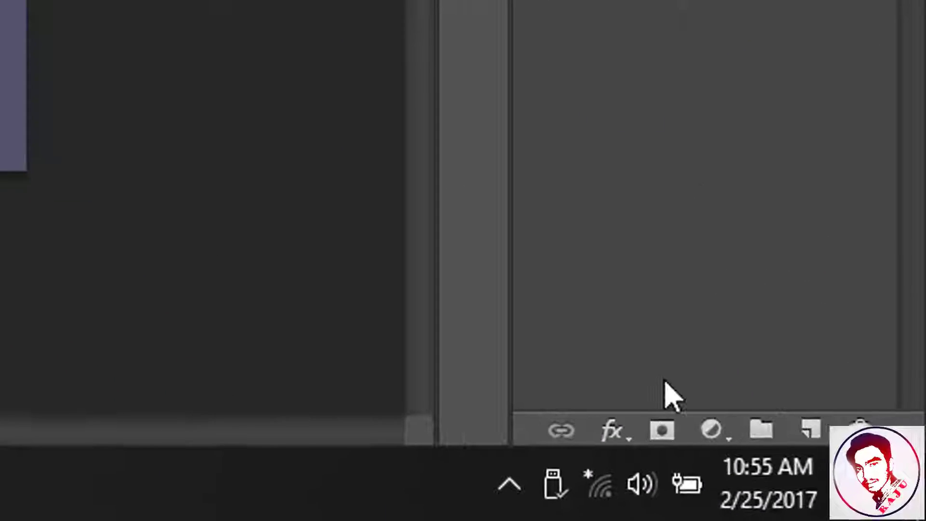
# Add a Drop Shadow to the copy layer: opacity 75%, distance 26, size 54.
pyautogui.click(726, 436)
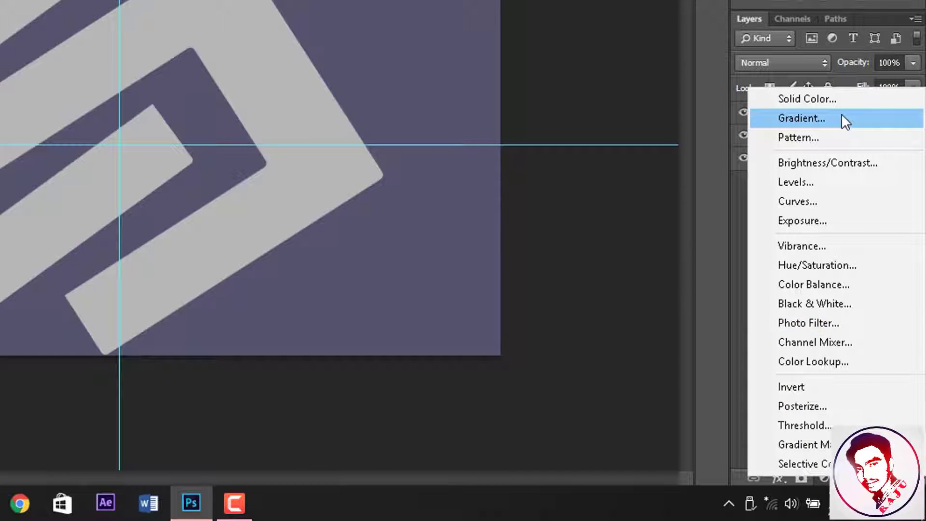
pyautogui.click(740, 204)
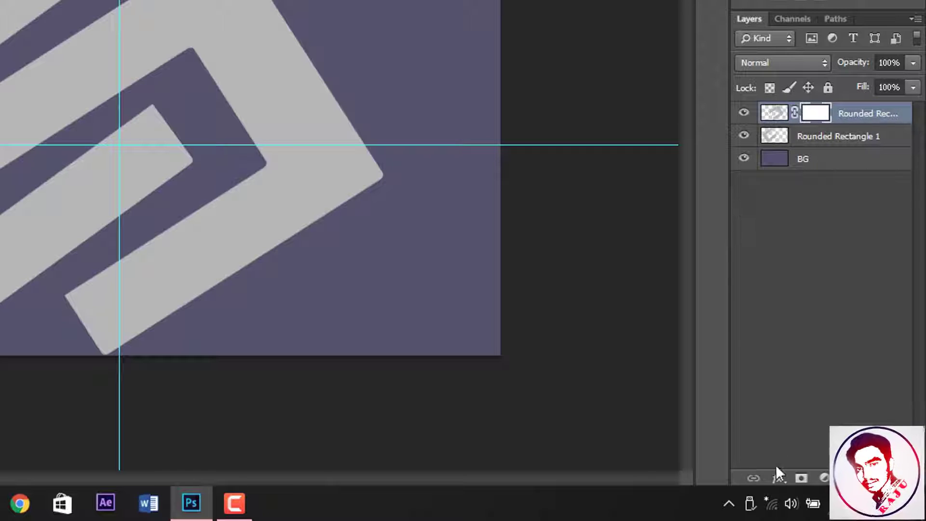
pyautogui.click(778, 477)
pyautogui.click(792, 461)
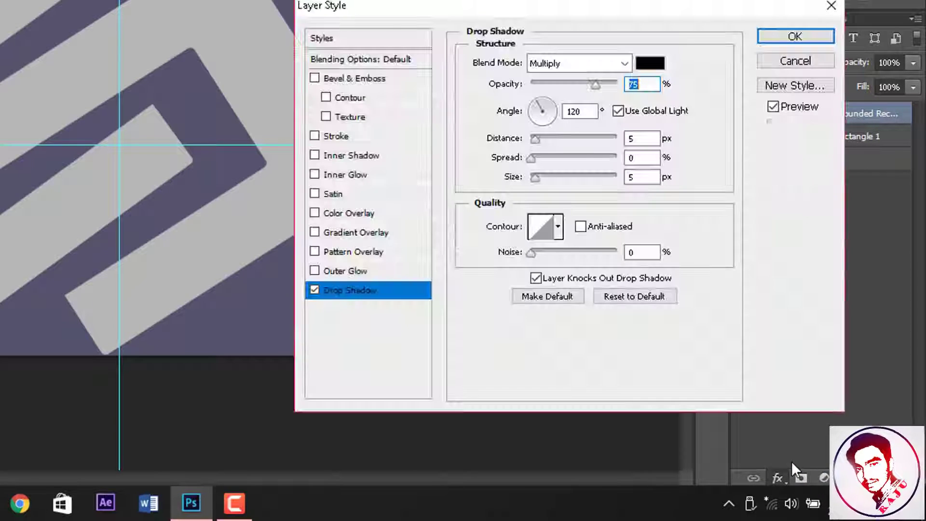
pyautogui.moveTo(575, 6); pyautogui.dragTo(642, 41)
pyautogui.click(709, 212)
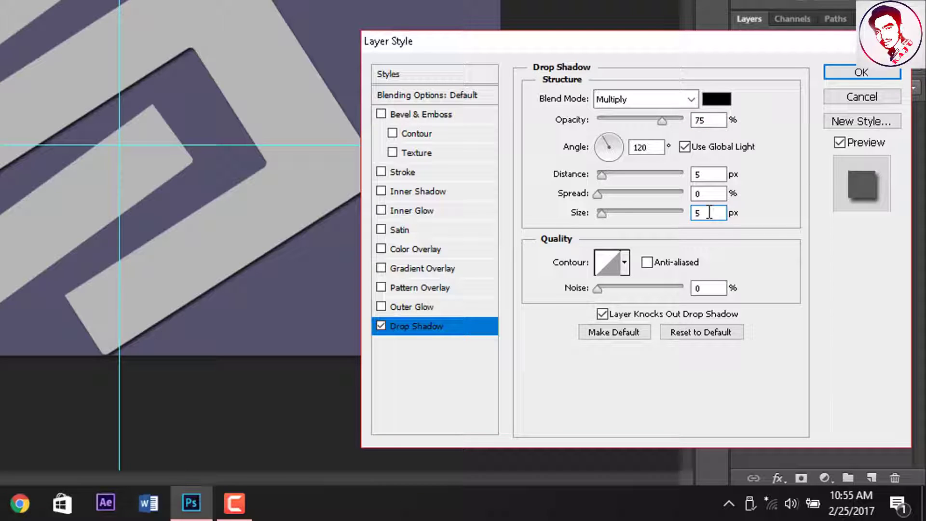
pyautogui.write('4')
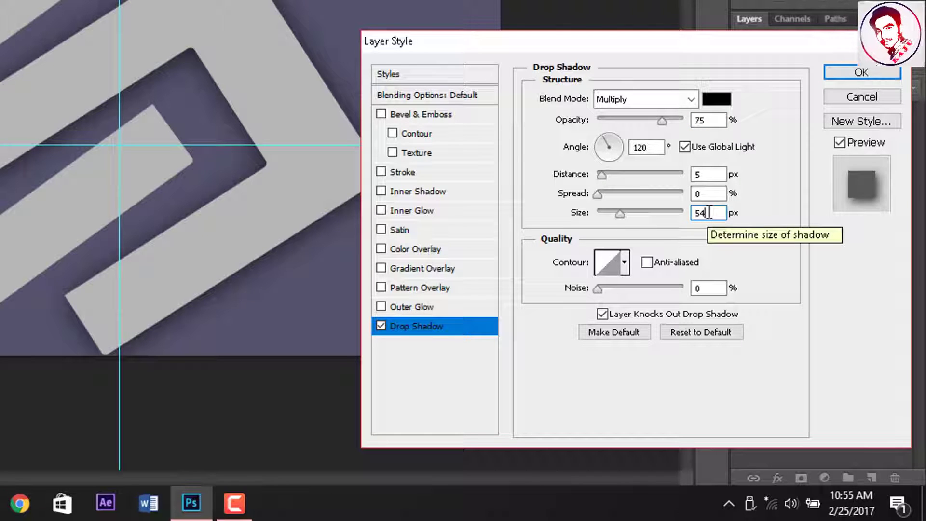
pyautogui.moveTo(607, 177); pyautogui.dragTo(621, 174)
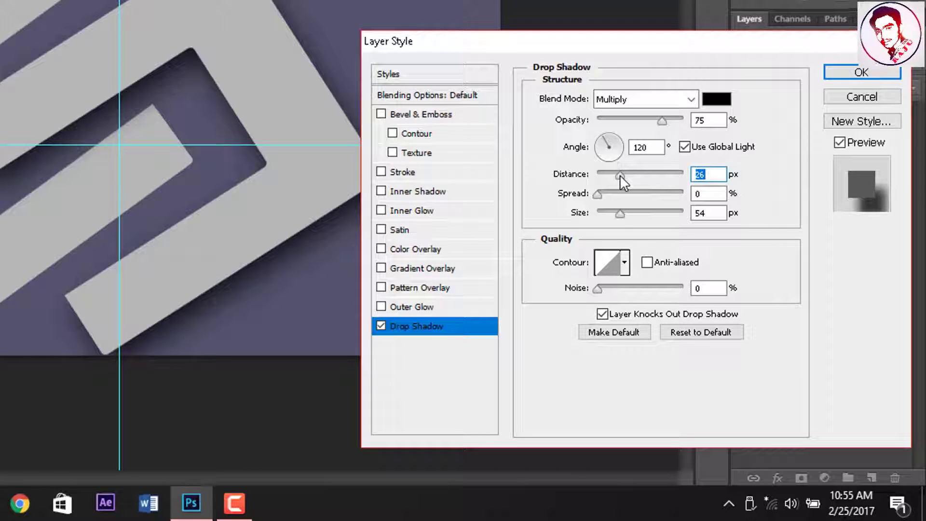
pyautogui.click(862, 72)
# Add a layer mask to Rounded Rectangle 1 plus a Drop Shadow of size 54, distance 26.
pyautogui.click(773, 170)
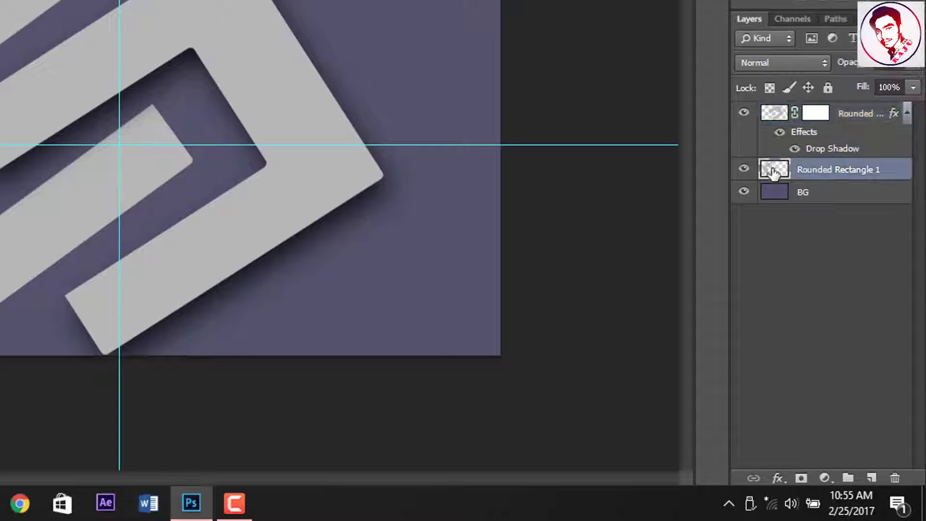
pyautogui.click(801, 479)
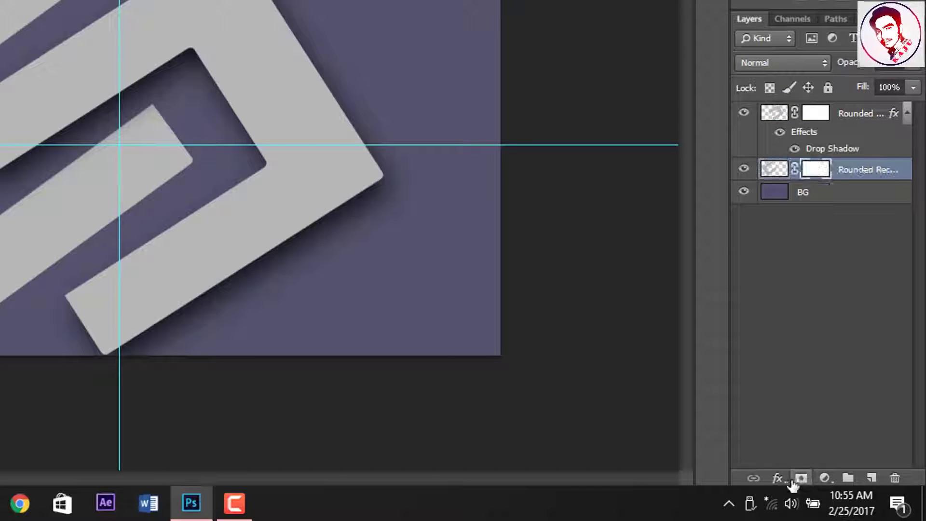
pyautogui.click(794, 467)
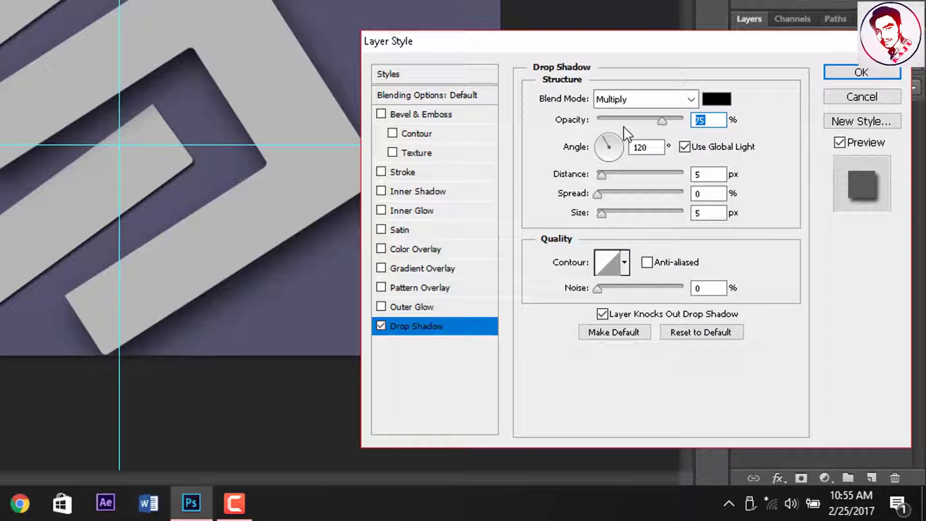
pyautogui.click(708, 212)
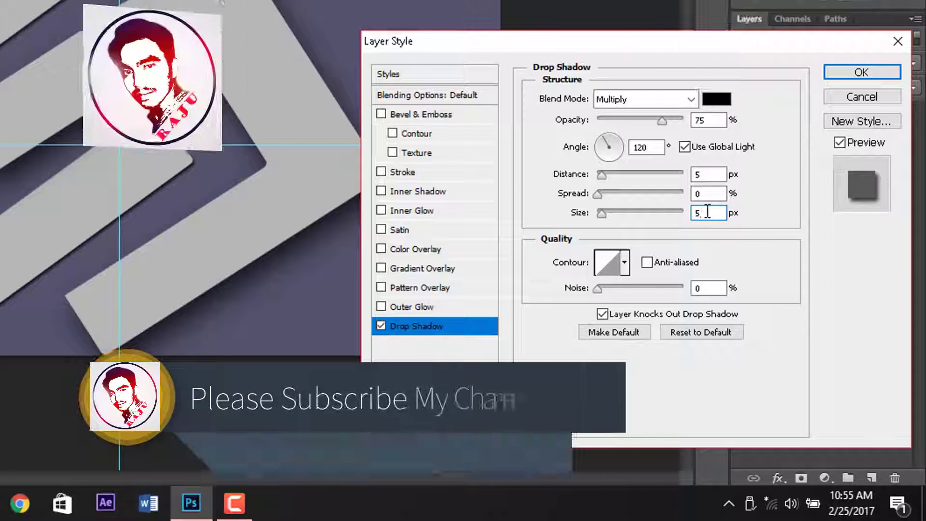
pyautogui.write('4')
pyautogui.click(698, 174)
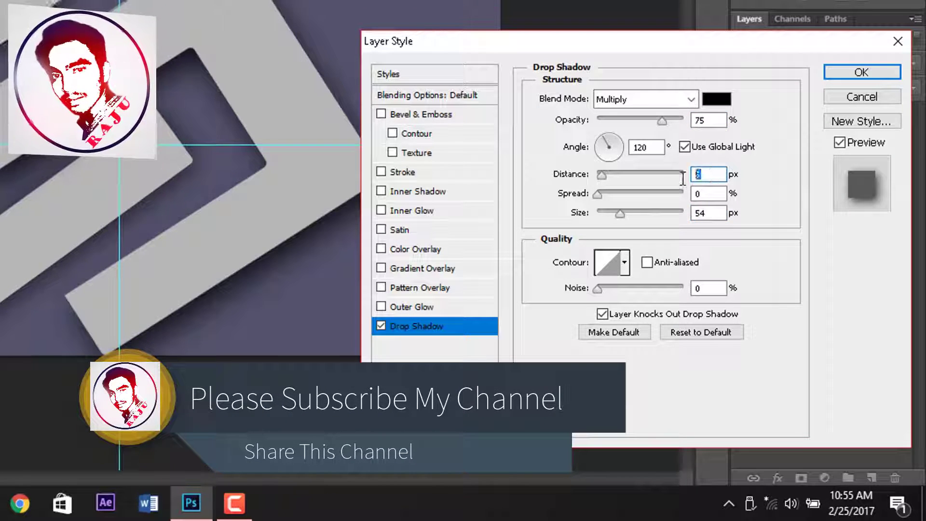
pyautogui.write('26')
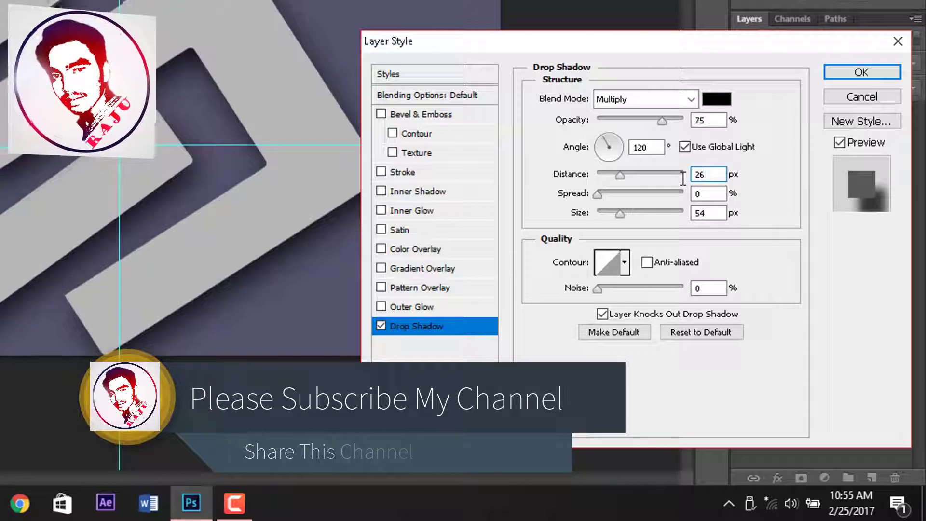
pyautogui.click(850, 72)
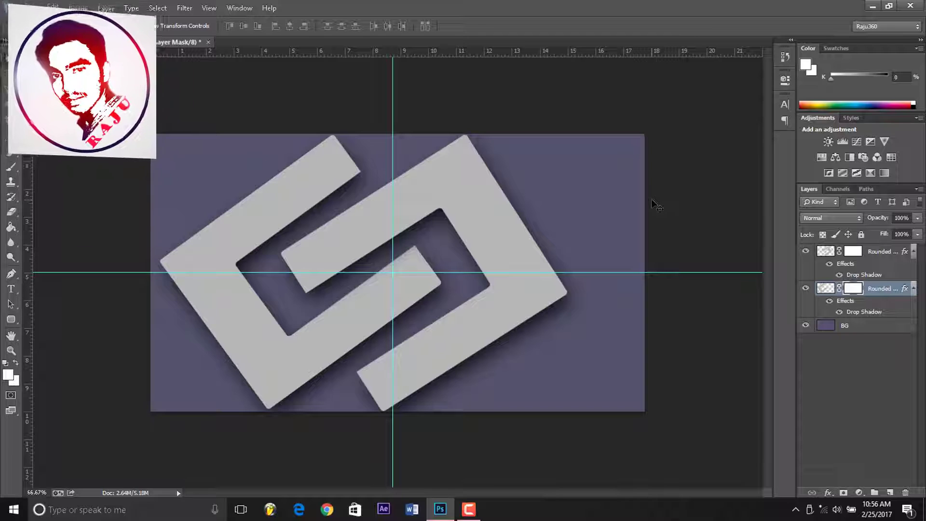
pyautogui.hotkey('alt', ']')
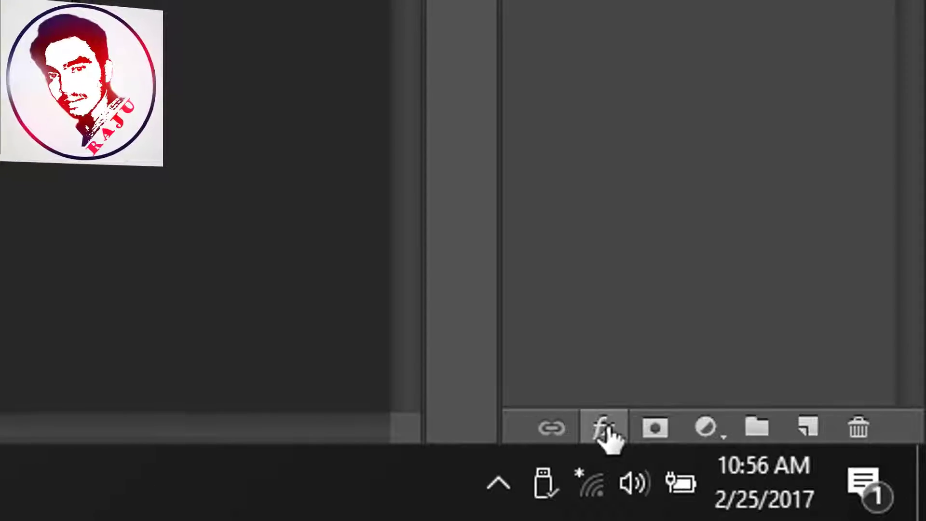
# Enable Bevel & Emboss with Contour and Blend Interior Effects as Group, keeping blend mode Normal.
pyautogui.click(828, 493)
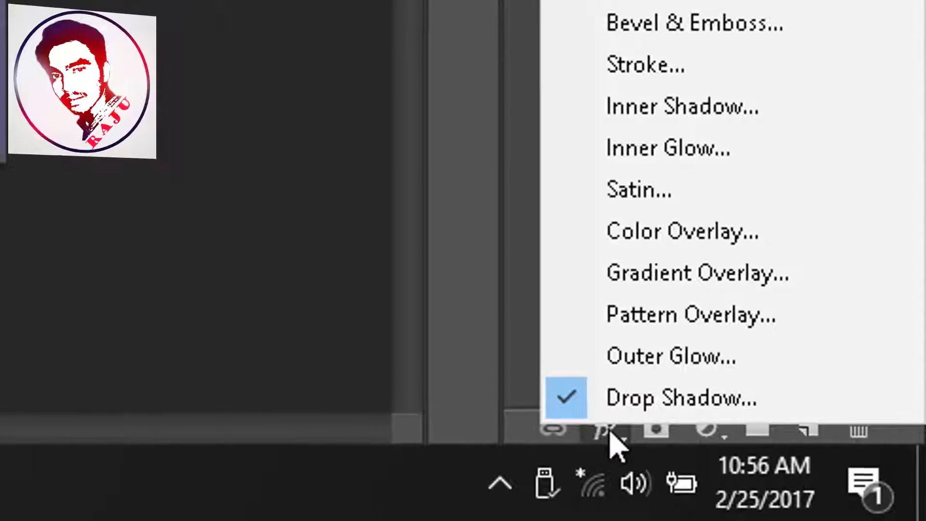
pyautogui.click(766, 87)
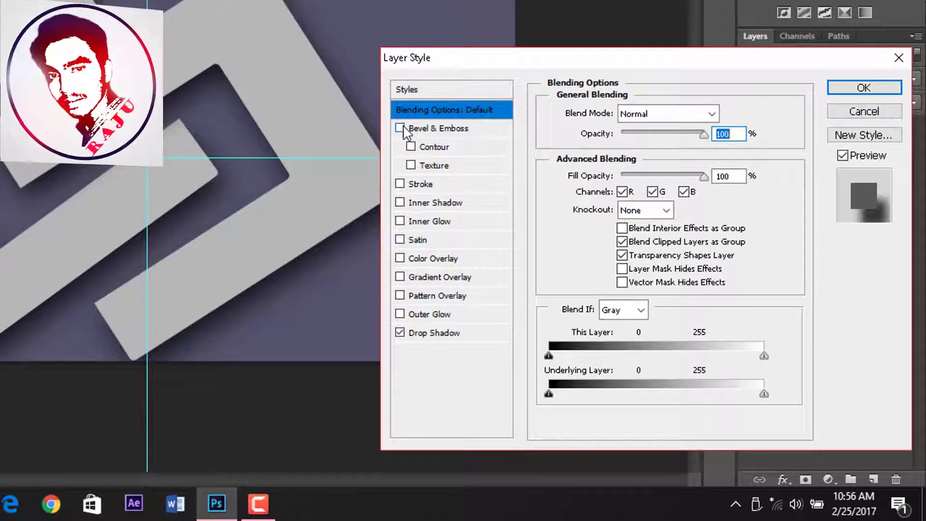
pyautogui.click(401, 128)
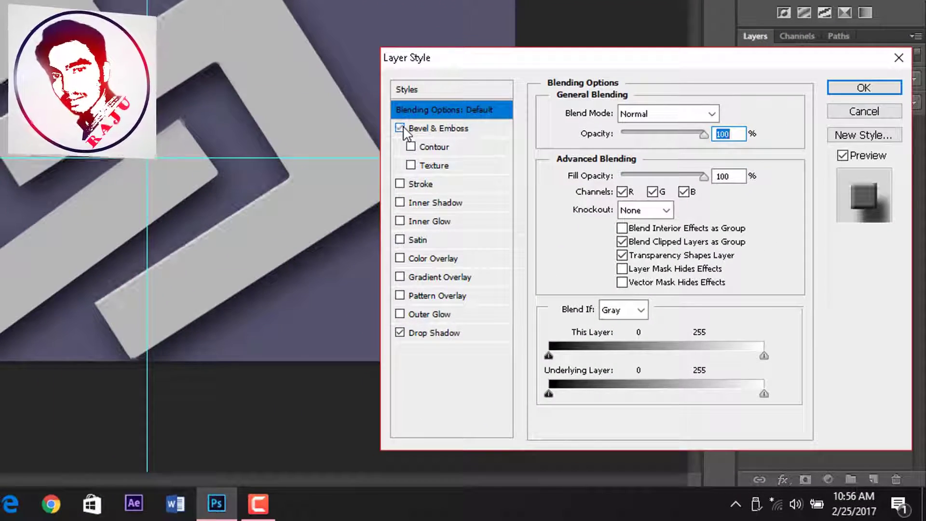
pyautogui.moveTo(478, 66); pyautogui.dragTo(554, 62)
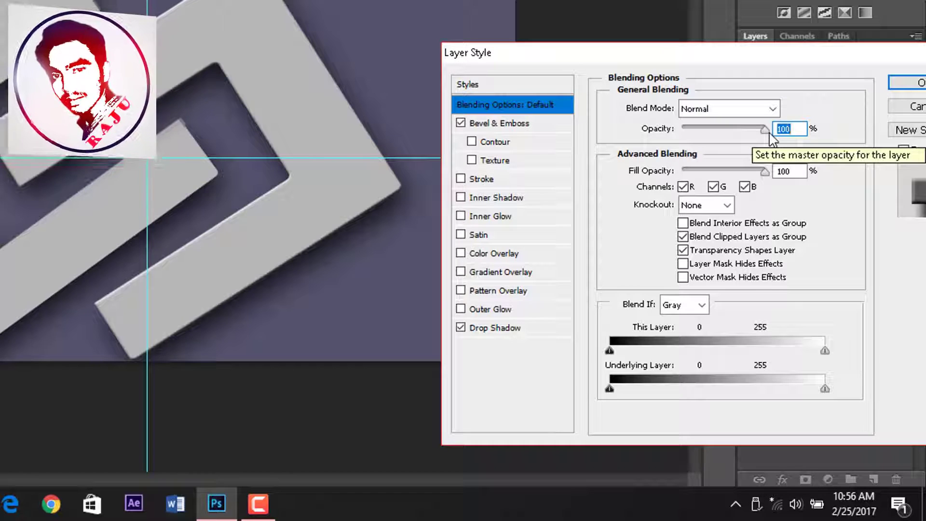
pyautogui.click(683, 224)
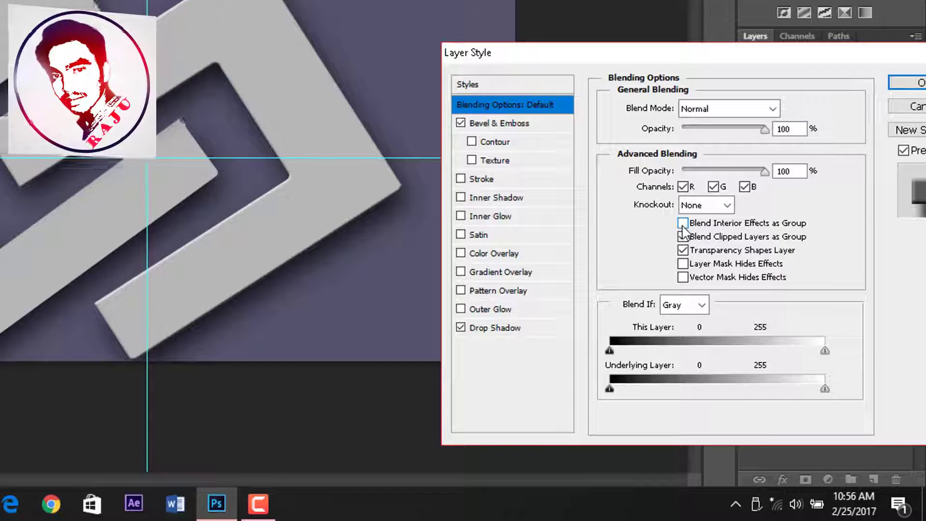
pyautogui.moveTo(765, 171)
pyautogui.mouseDown()
pyautogui.moveTo(725, 171)
pyautogui.moveTo(768, 172)
pyautogui.mouseUp()
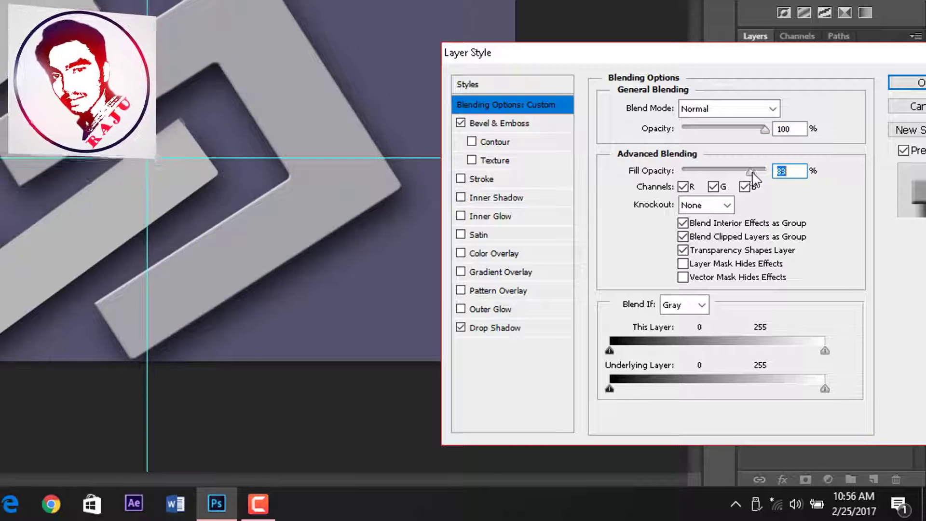
pyautogui.click(775, 111)
pyautogui.click(801, 114)
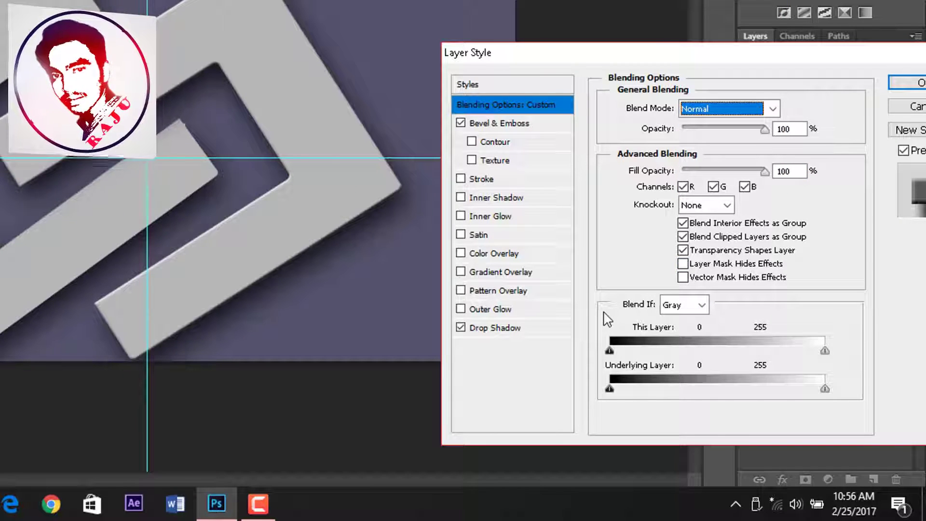
pyautogui.click(472, 142)
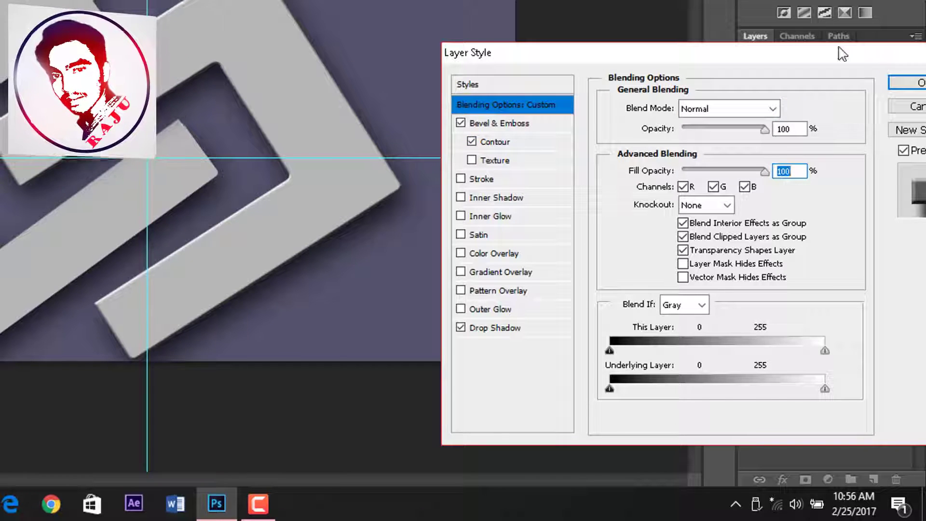
pyautogui.moveTo(839, 52); pyautogui.dragTo(829, 24)
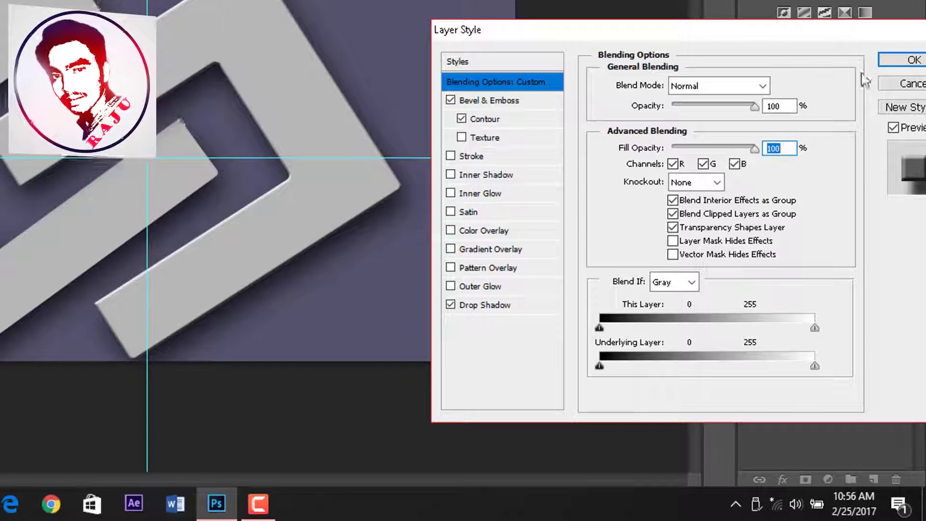
# Apply the bevel style to the top piece, then undo an accidental drag of its effects.
pyautogui.click(892, 61)
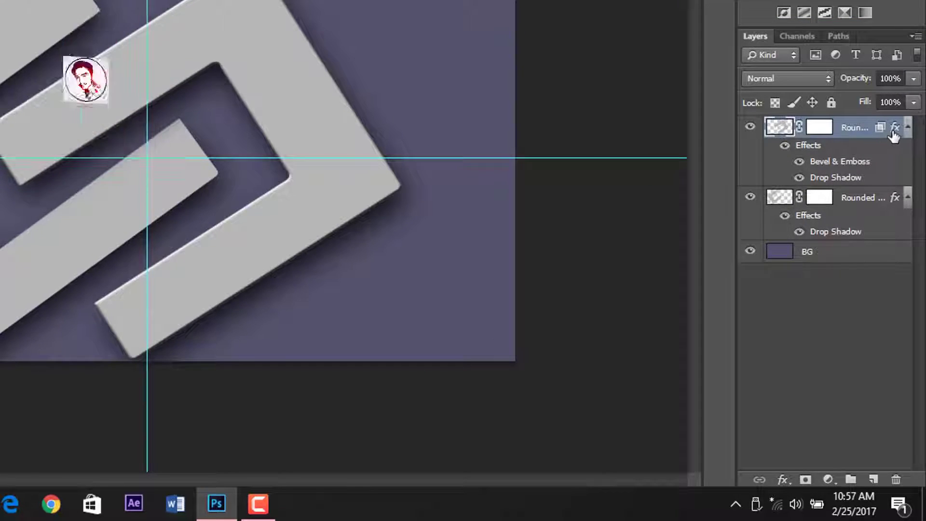
pyautogui.moveTo(896, 195); pyautogui.dragTo(895, 196)
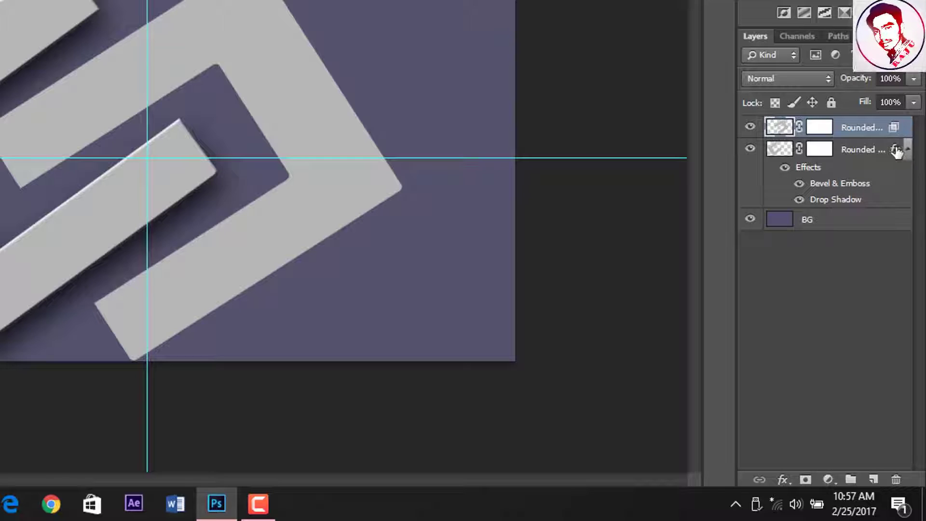
pyautogui.moveTo(897, 150); pyautogui.dragTo(895, 126)
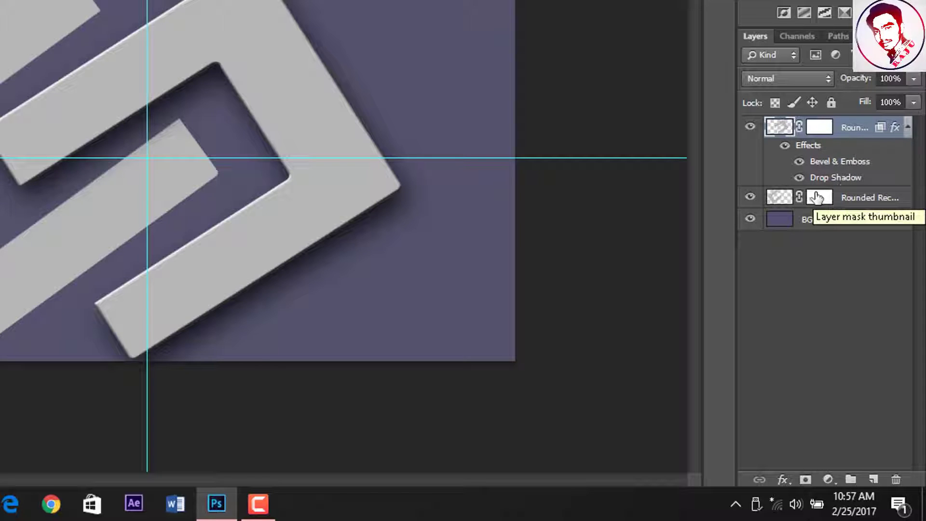
pyautogui.hotkey('ctrl', 'z')
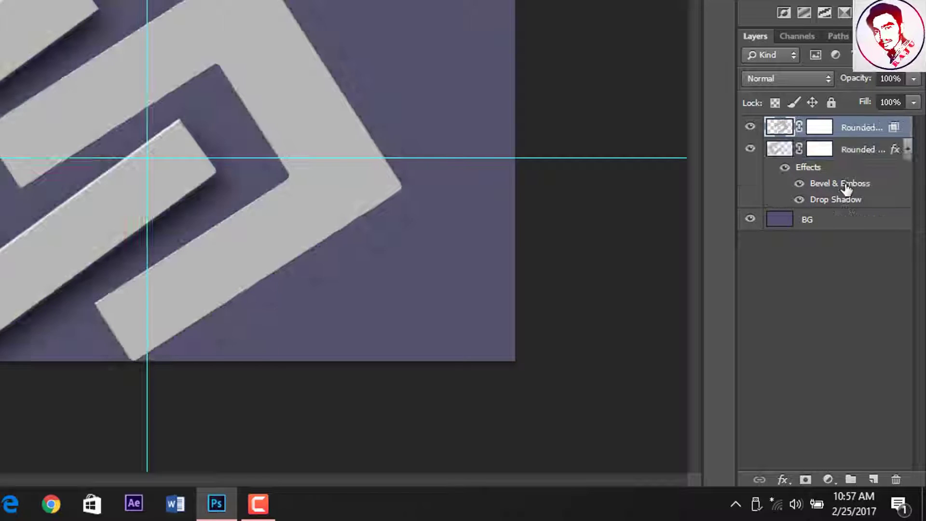
pyautogui.hotkey('ctrl', 'shift', 'z')
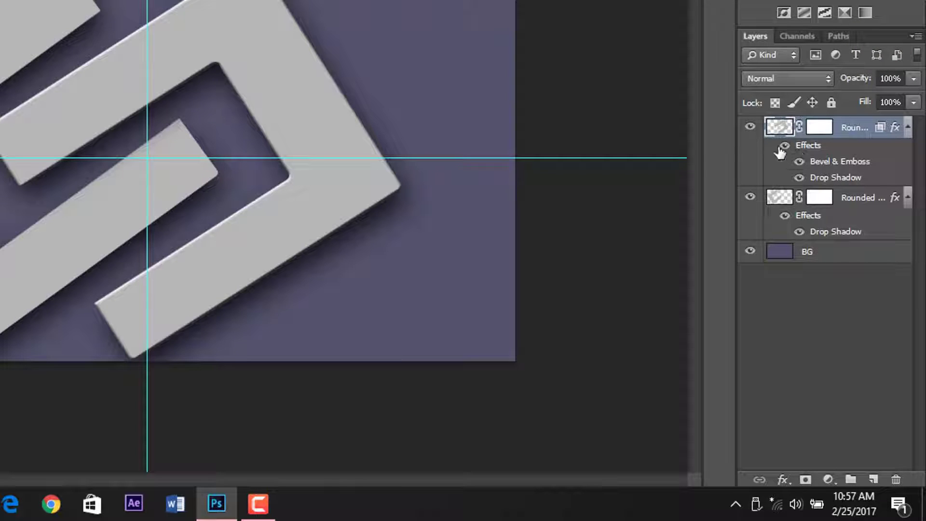
pyautogui.moveTo(779, 145); pyautogui.dragTo(810, 135)
pyautogui.click(909, 127)
pyautogui.click(909, 127)
# Copy the top layer's style and paste it onto the Rounded Rectangle 1 layer.
pyautogui.rightClick(909, 127)
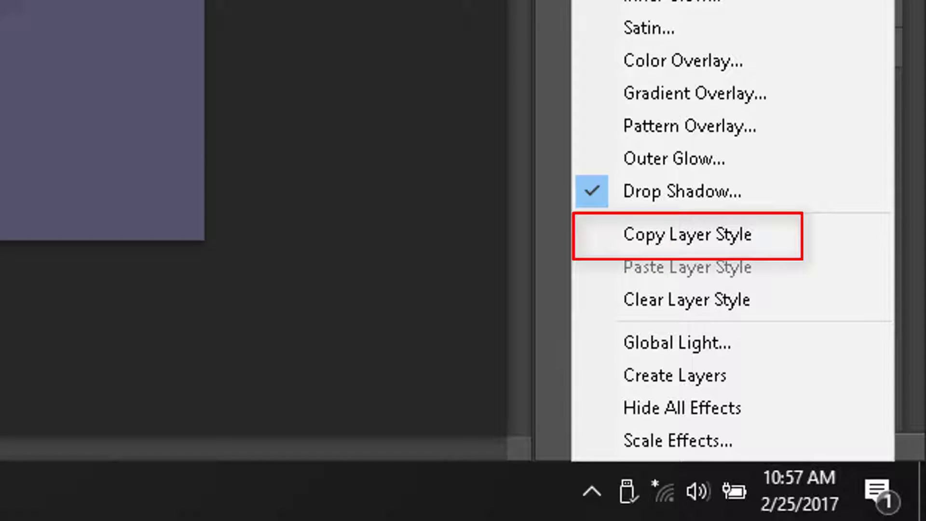
pyautogui.click(483, 9)
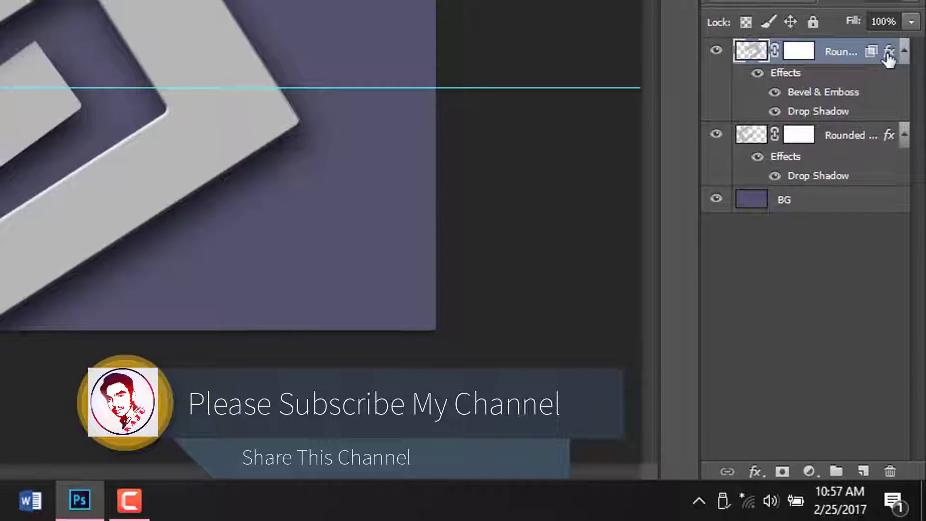
pyautogui.rightClick(891, 58)
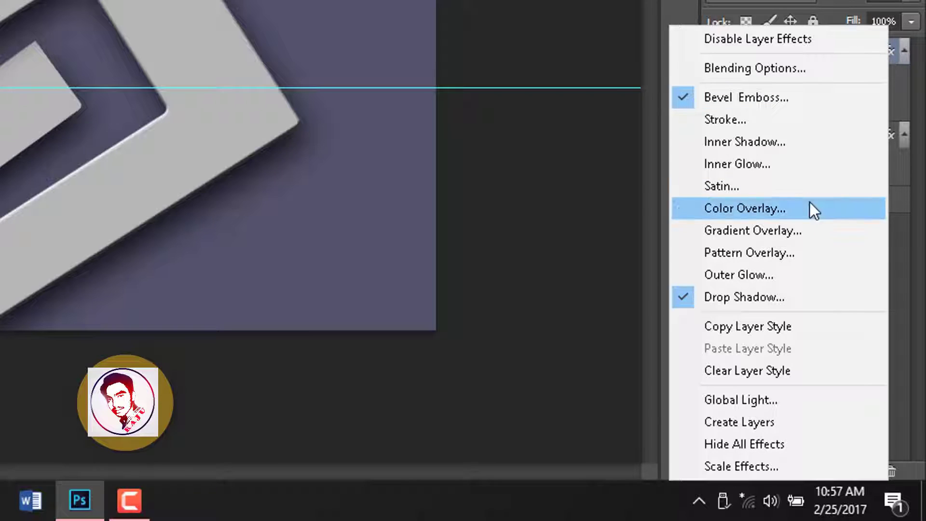
pyautogui.click(755, 327)
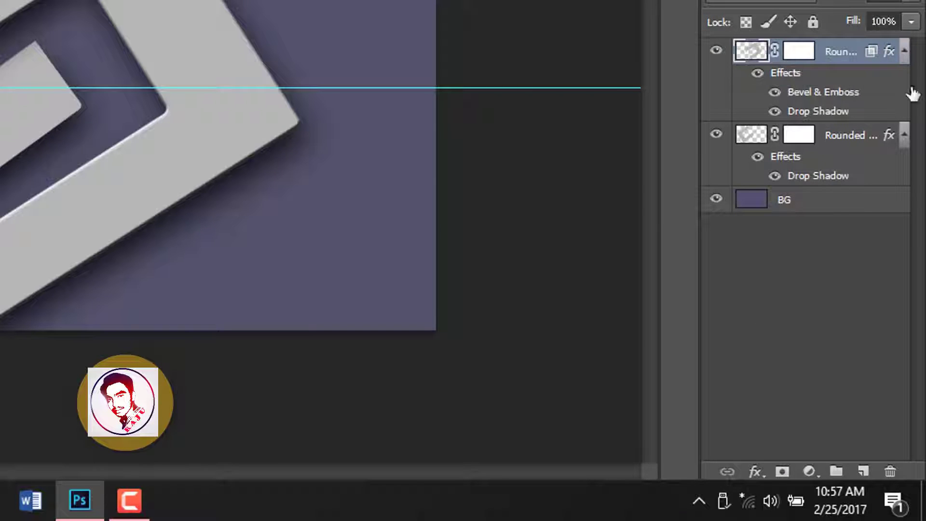
pyautogui.click(904, 138)
pyautogui.rightClick(903, 139)
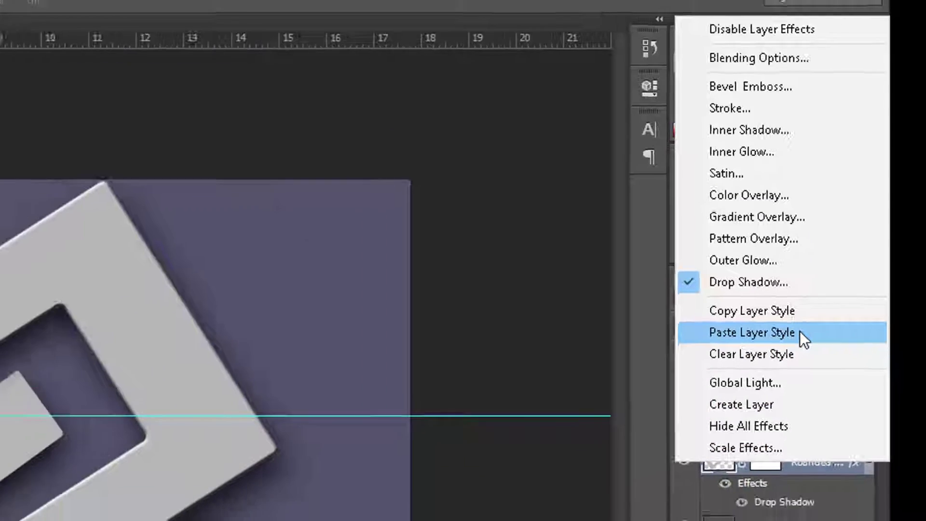
pyautogui.click(800, 333)
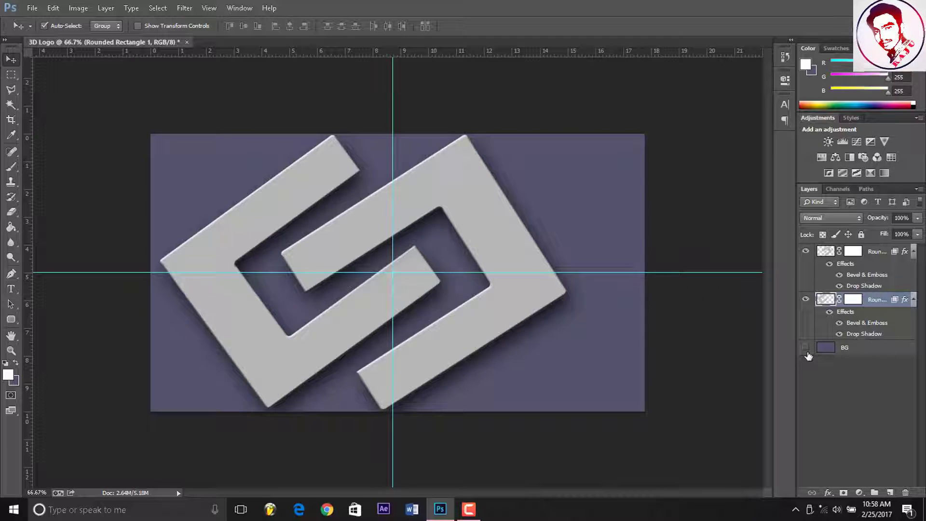
# Toggle the BG layer off and back on, then select the top logo piece's layer mask.
pyautogui.click(806, 349)
pyautogui.click(806, 349)
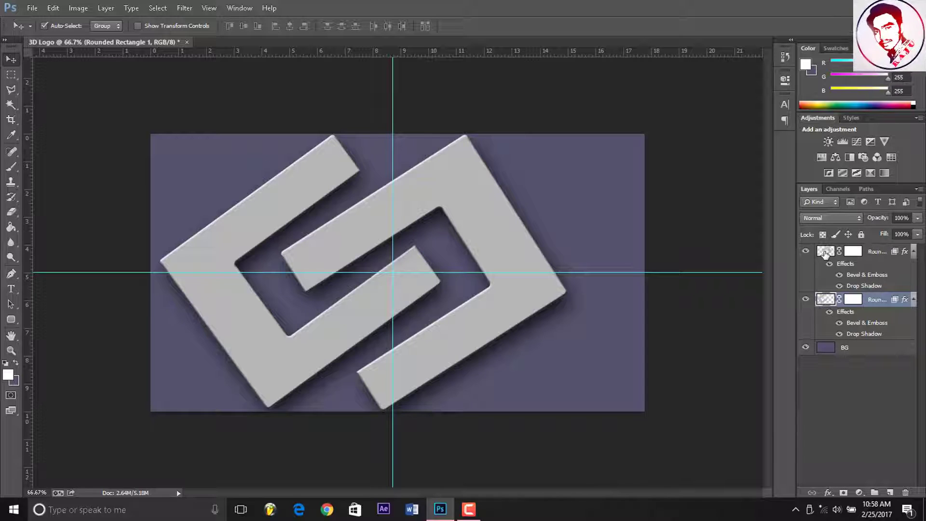
pyautogui.click(825, 251)
pyautogui.click(853, 251)
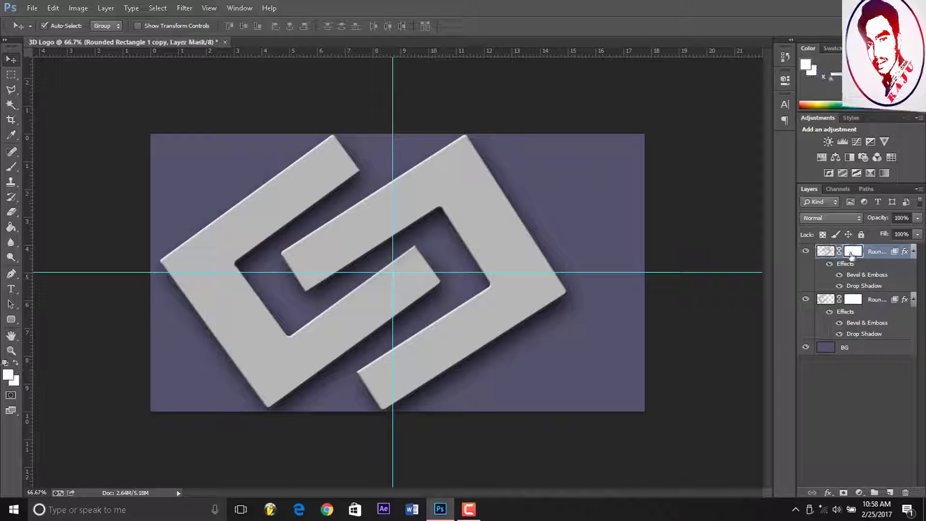
# Add an Outer Glow to the top piece at 32% opacity, 22 px size and 9% spread.
pyautogui.click(828, 492)
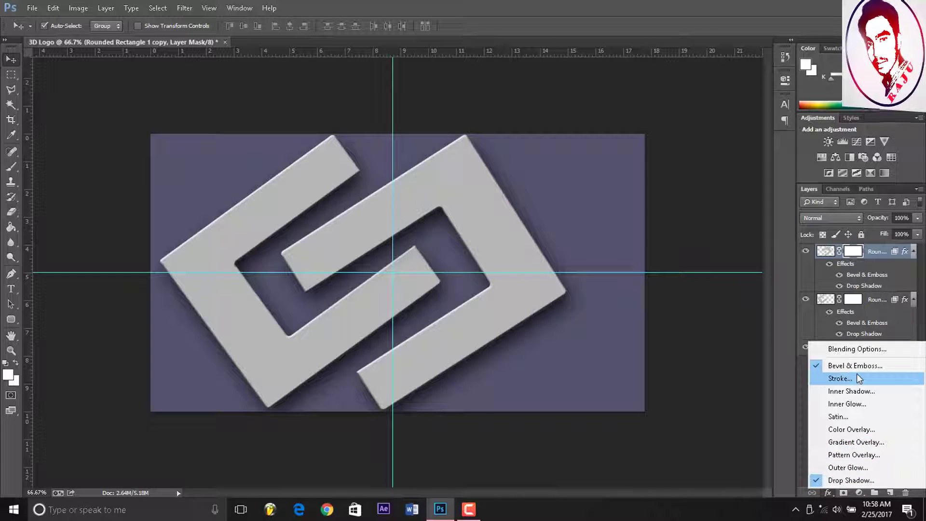
pyautogui.click(867, 349)
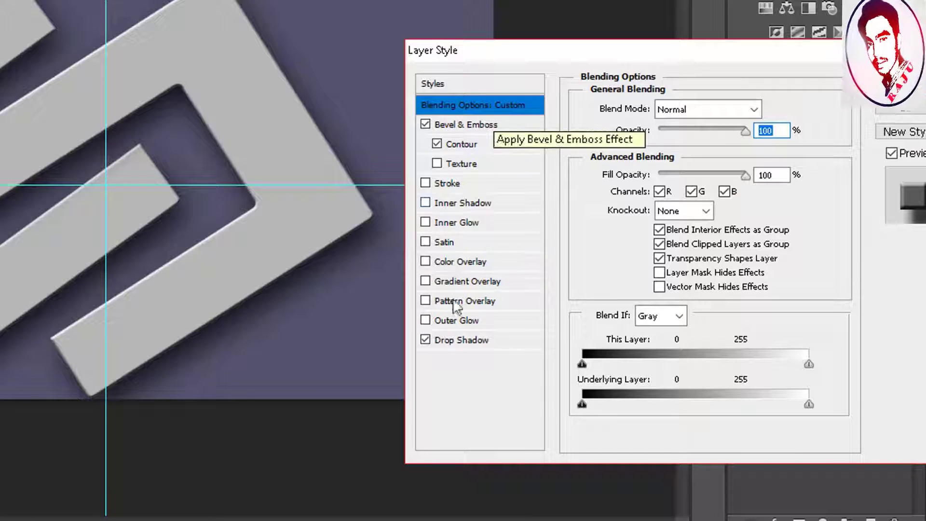
pyautogui.click(449, 321)
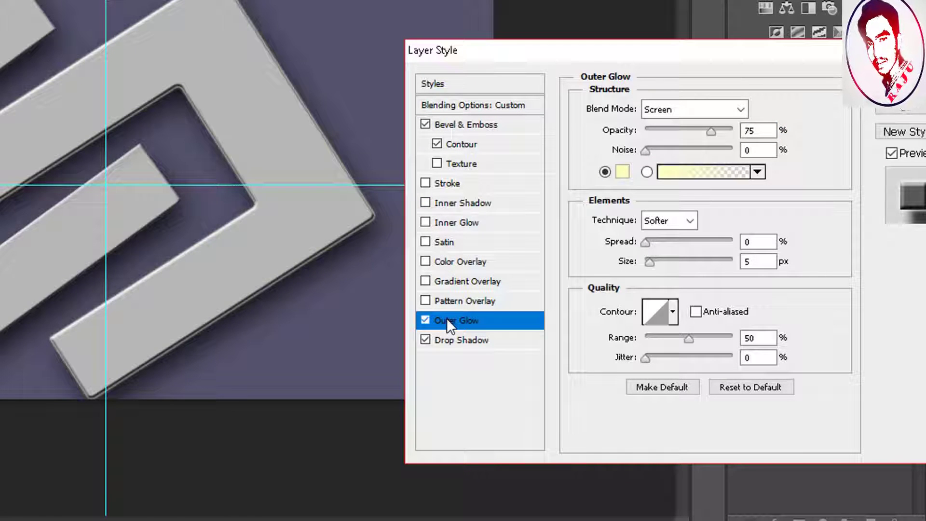
pyautogui.moveTo(705, 128)
pyautogui.mouseDown()
pyautogui.moveTo(654, 130)
pyautogui.moveTo(672, 129)
pyautogui.mouseUp()
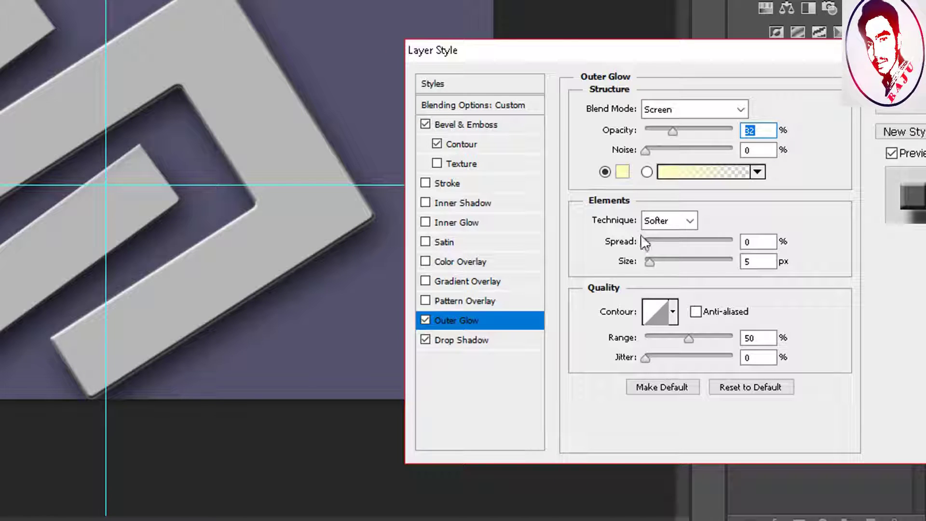
pyautogui.click(764, 262)
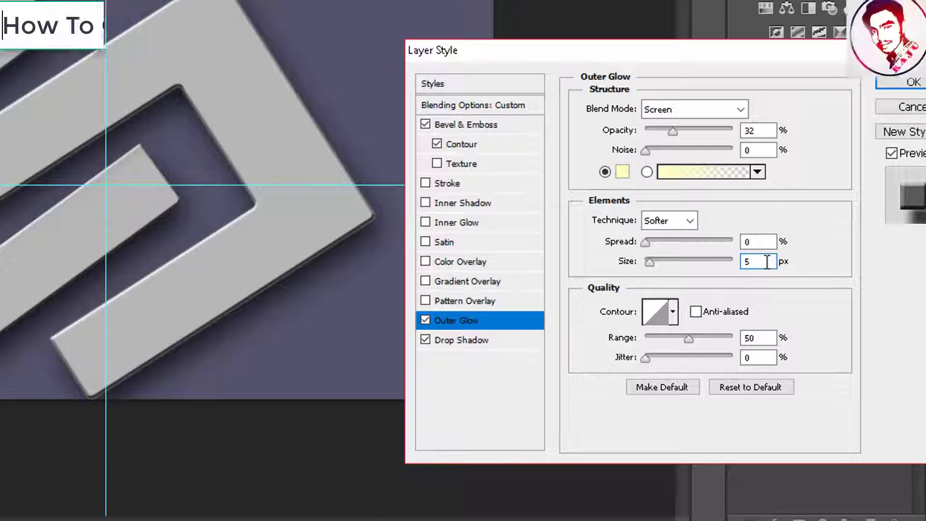
pyautogui.press('Up')
pyautogui.press('Up')
pyautogui.press('Up')
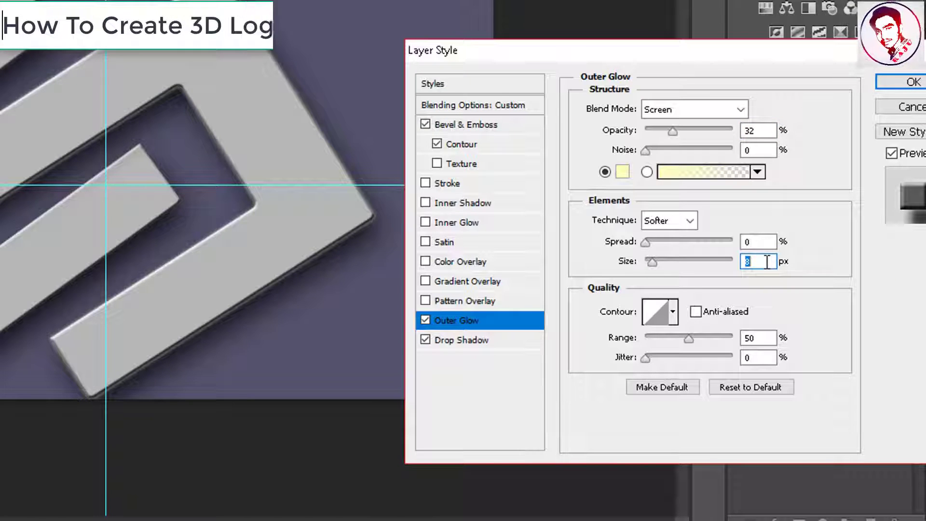
pyautogui.press('Up')
pyautogui.press('Up')
pyautogui.press('Up')
pyautogui.press('Up')
pyautogui.press('Up')
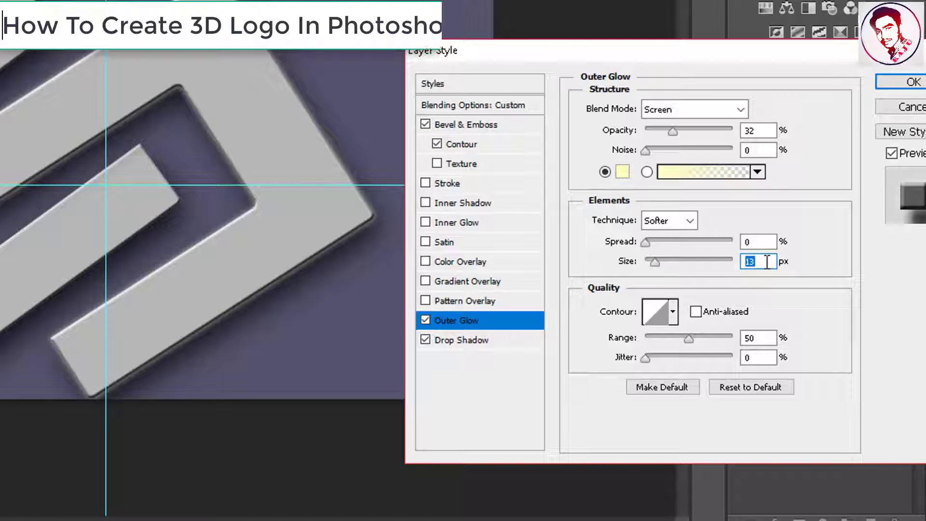
pyautogui.press('Up')
pyautogui.press('Up')
pyautogui.press('Up')
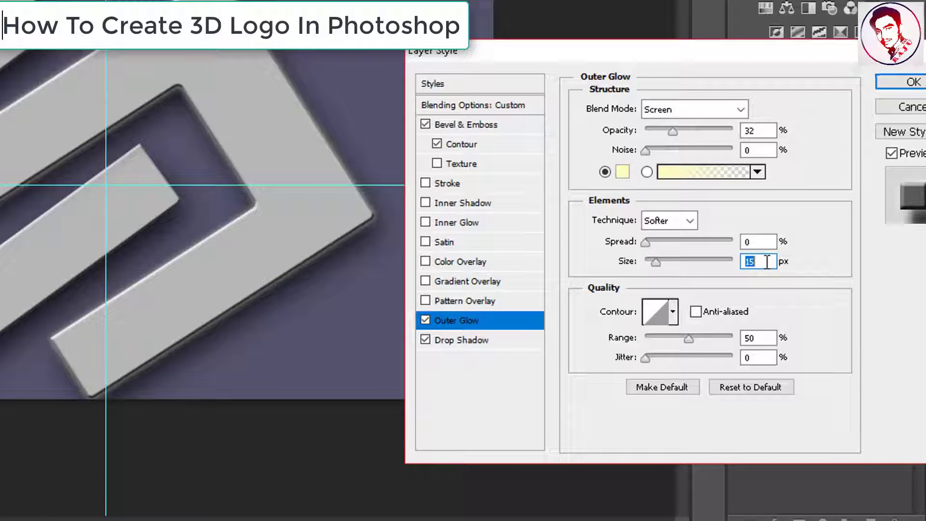
pyautogui.press('Up')
pyautogui.press('Up')
pyautogui.press('Up')
pyautogui.press('Up')
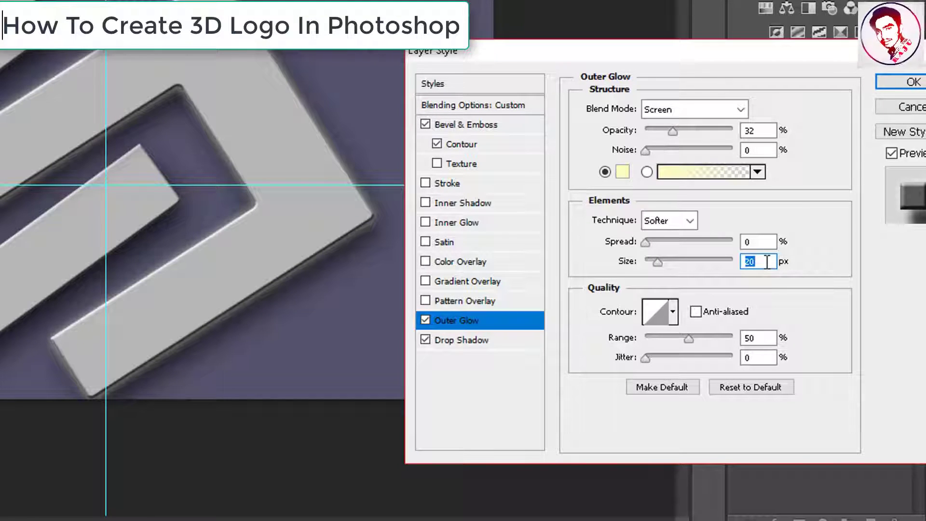
pyautogui.press('Up')
pyautogui.press('Up')
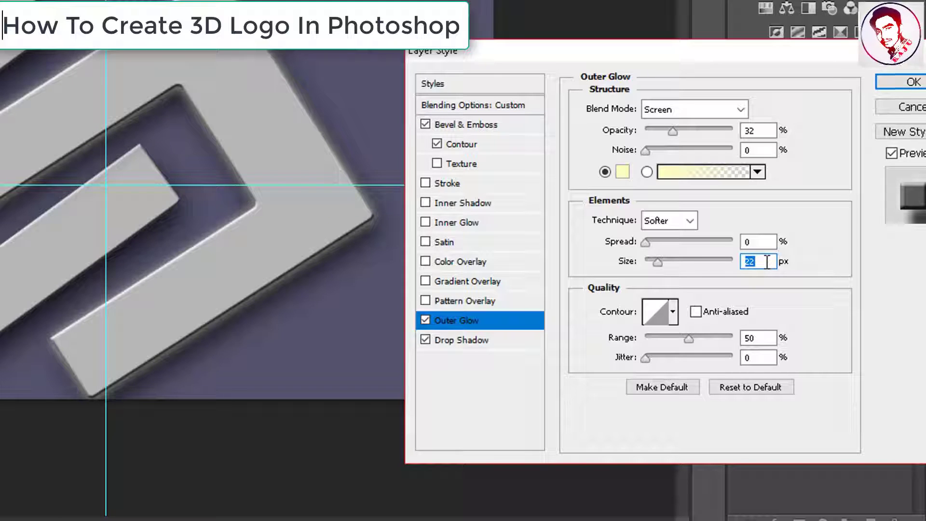
pyautogui.click(759, 242)
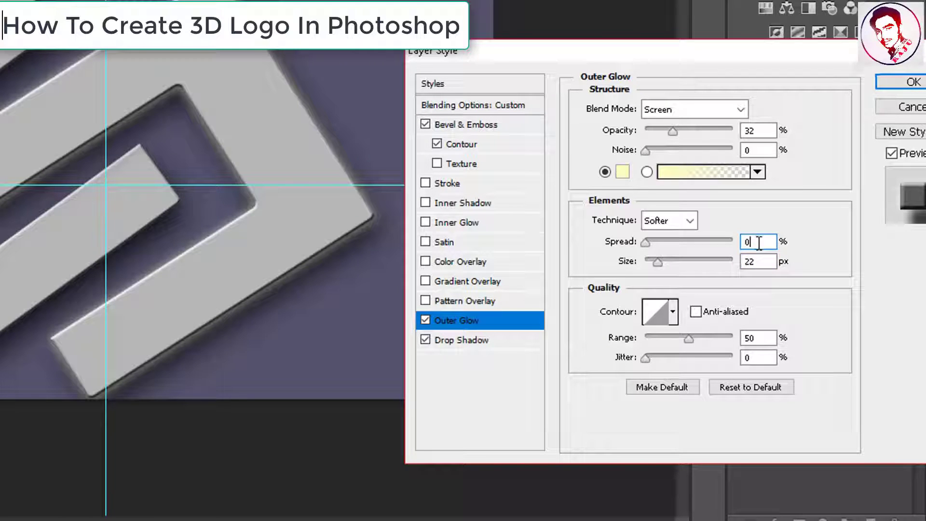
pyautogui.press('Up')
pyautogui.press('Up')
pyautogui.press('Up')
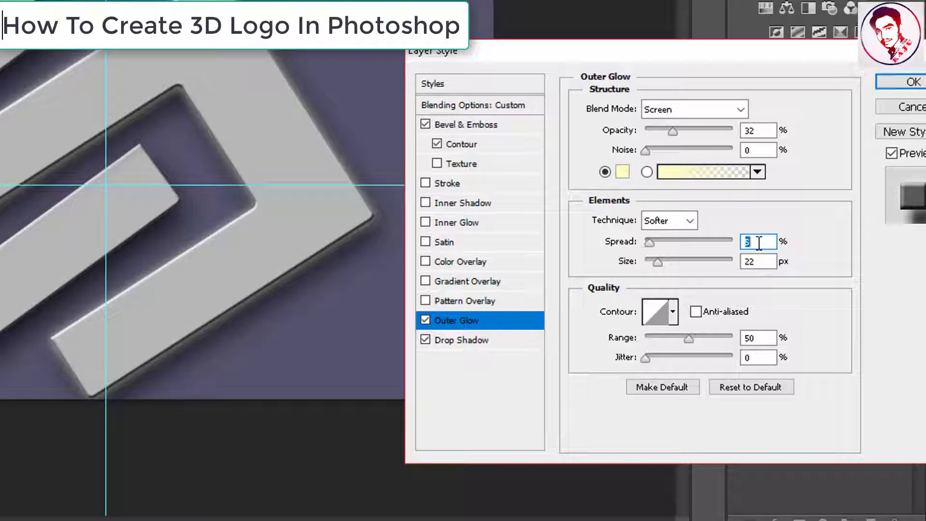
pyautogui.press('Up')
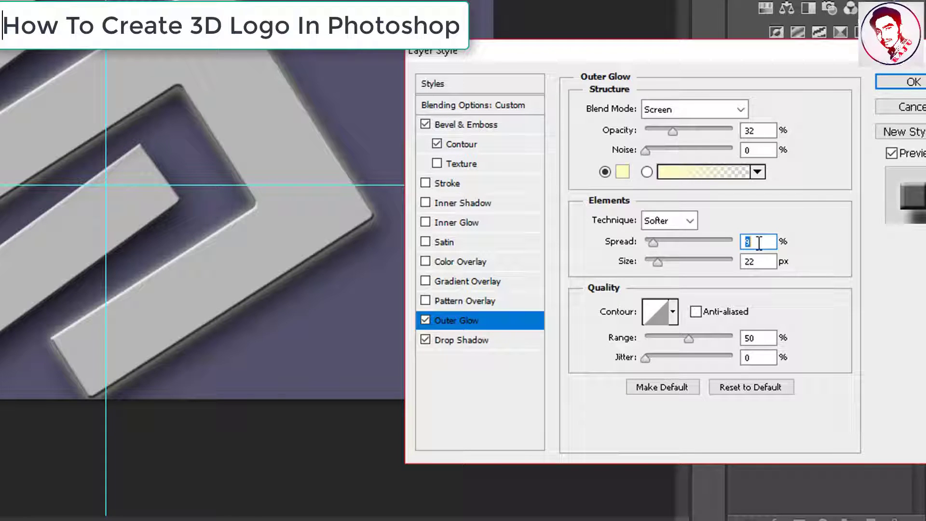
pyautogui.click(888, 80)
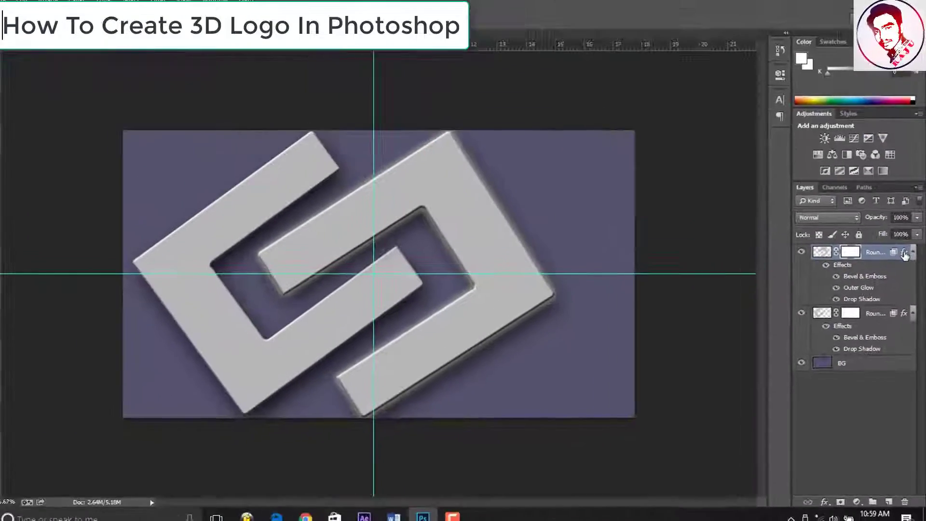
# Copy the top piece's layer style and paste it onto the lower logo piece.
pyautogui.rightClick(900, 275)
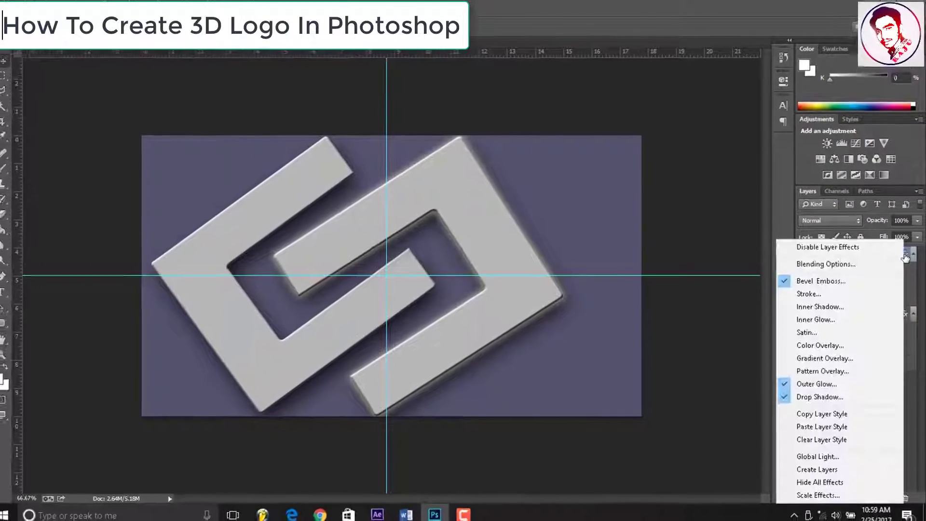
pyautogui.click(824, 409)
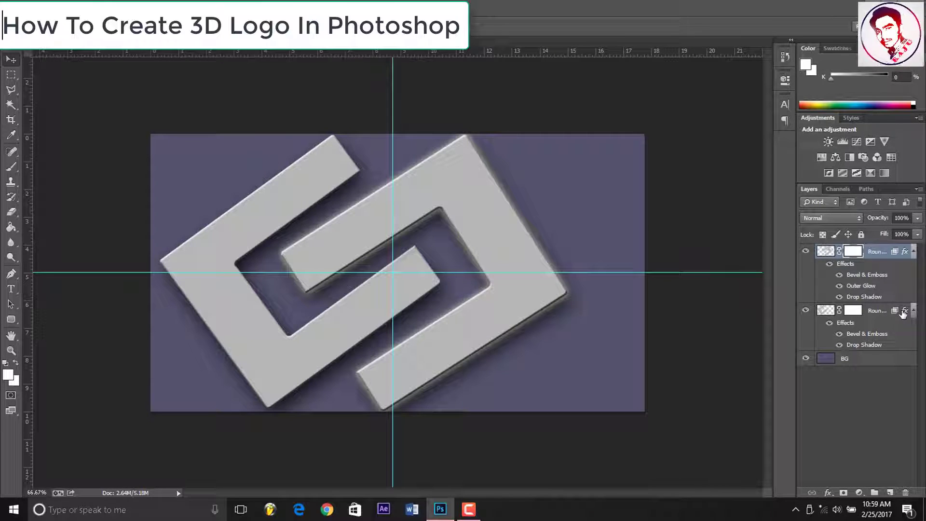
pyautogui.rightClick(904, 312)
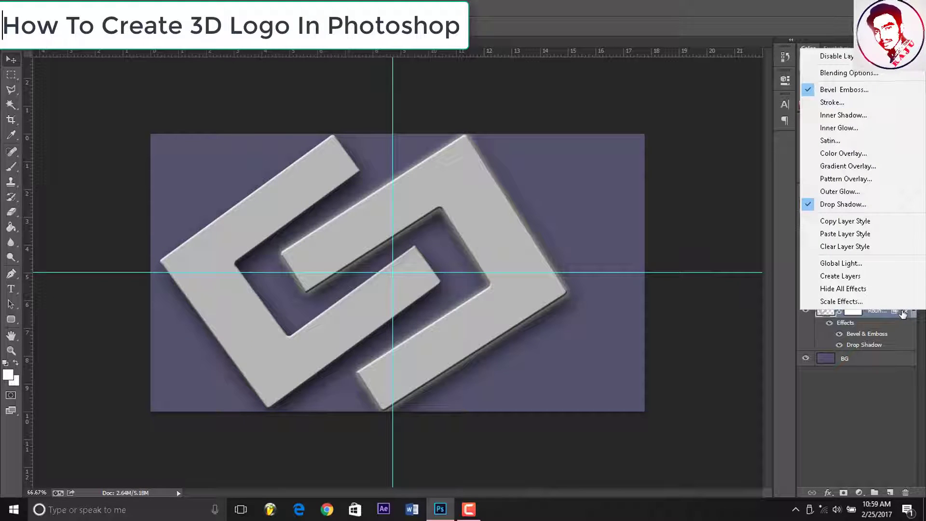
pyautogui.click(877, 234)
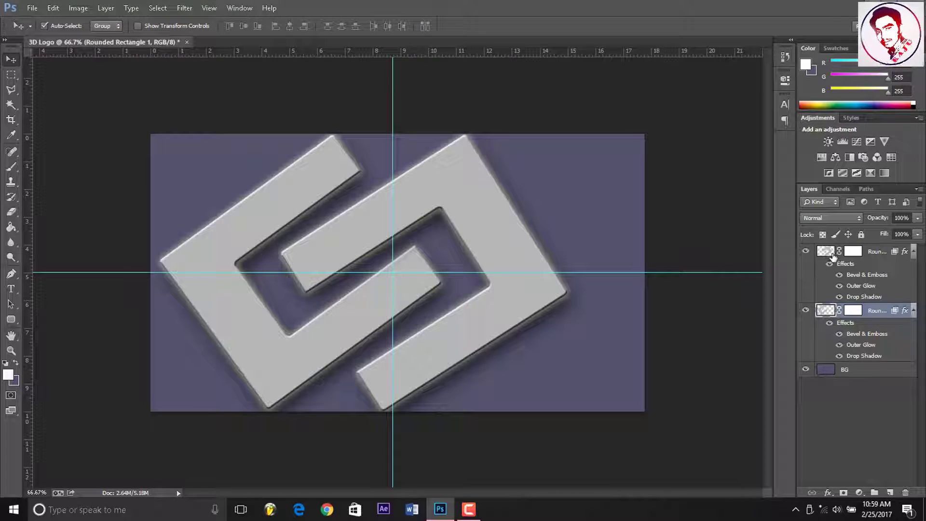
# Try merging the top logo layer down with Ctrl+E, then undo the merge.
pyautogui.click(834, 254)
pyautogui.hotkey('ctrl', 'e')
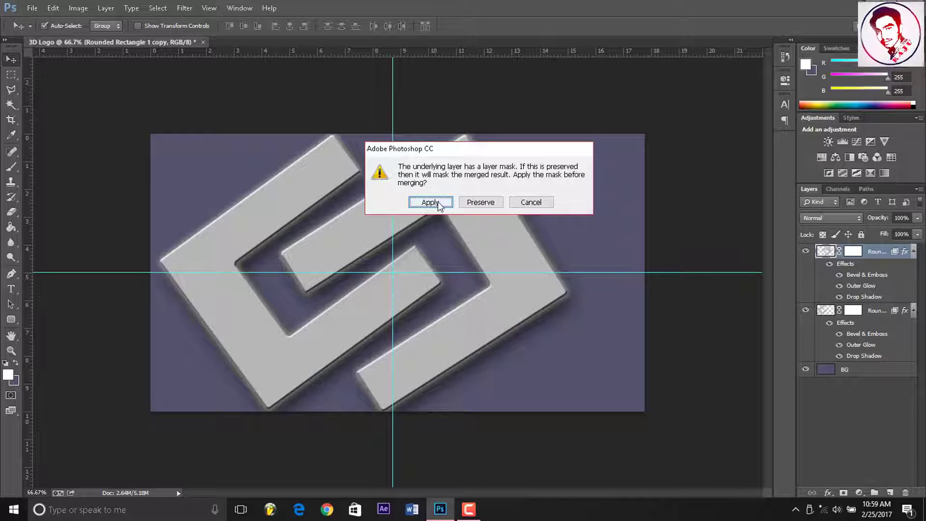
pyautogui.click(431, 202)
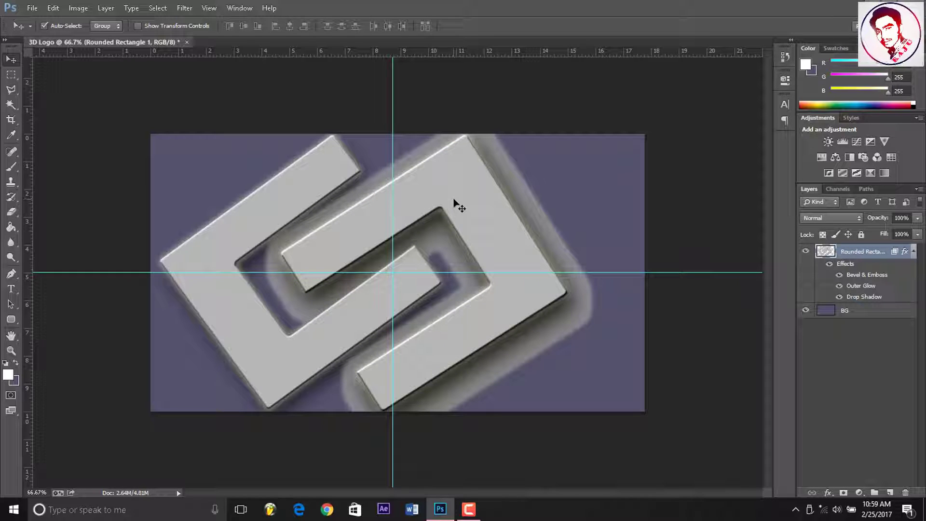
pyautogui.hotkey('ctrl', 'z')
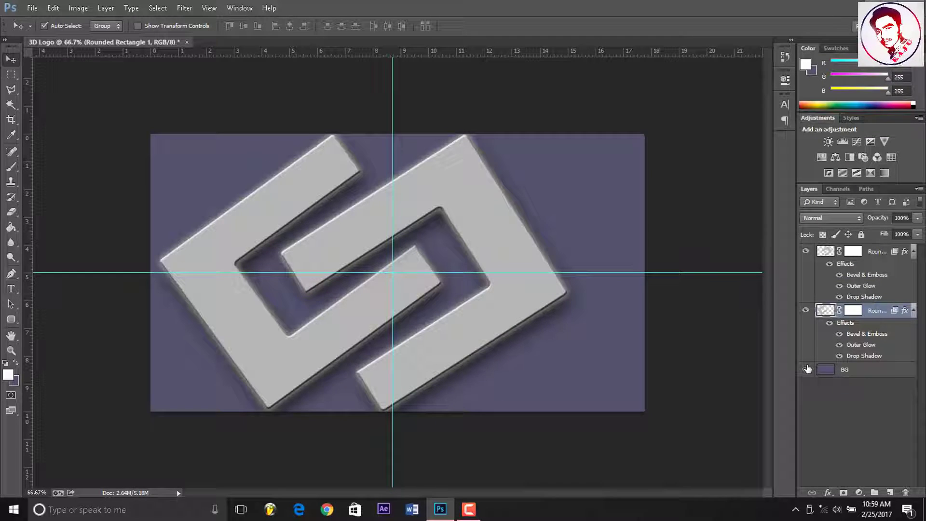
# Hide the BG layer and save the logo as PNG '3D Logo copy' on the Desktop.
pyautogui.click(806, 369)
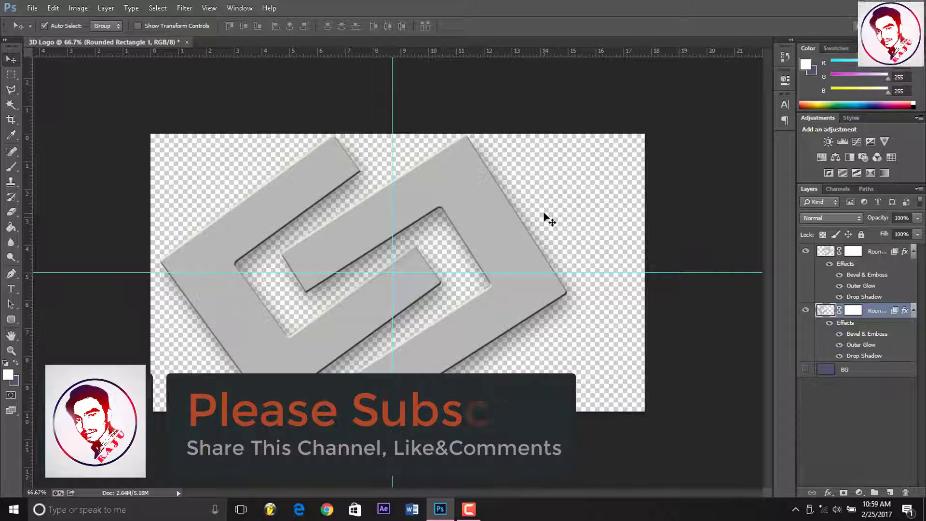
pyautogui.hotkey('ctrl', 's')
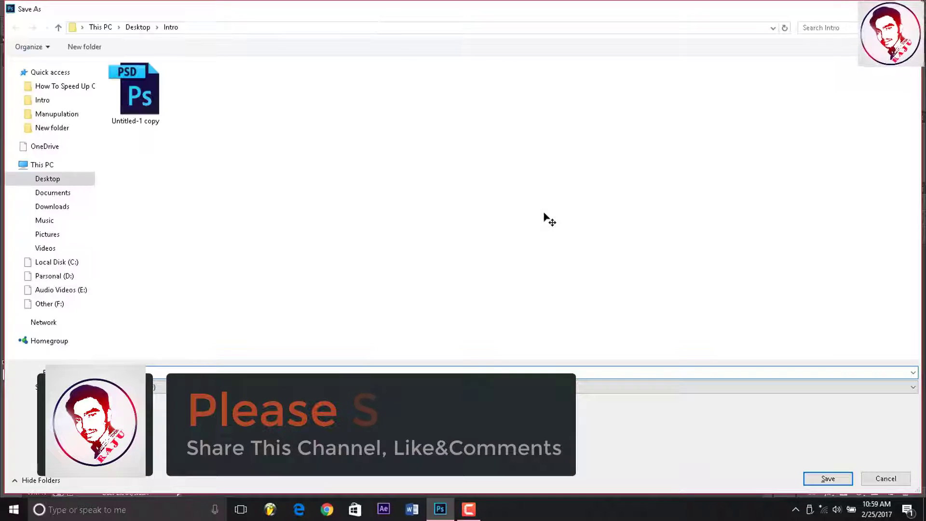
pyautogui.click(62, 179)
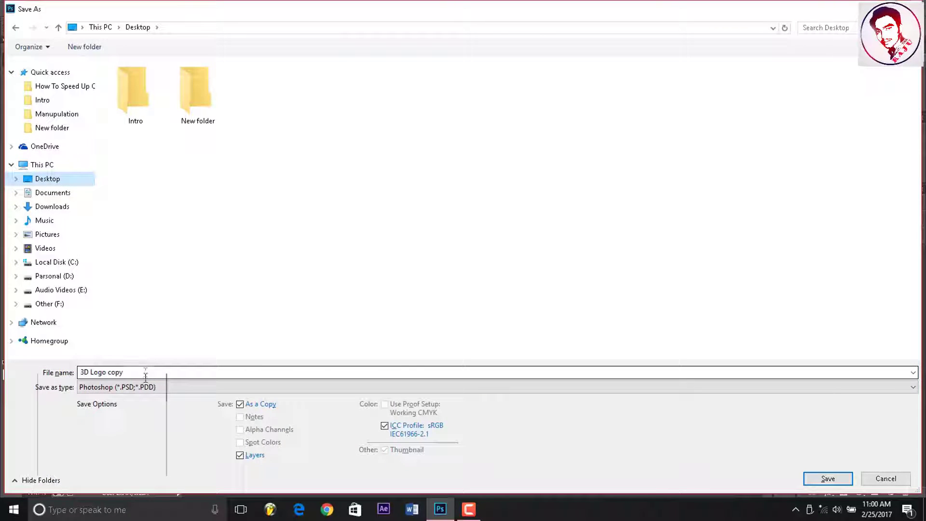
pyautogui.click(144, 387)
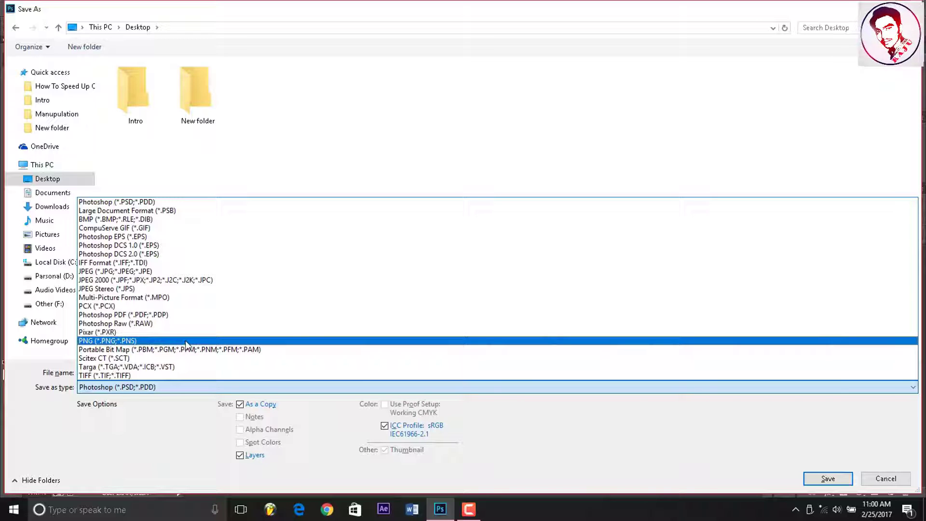
pyautogui.click(191, 341)
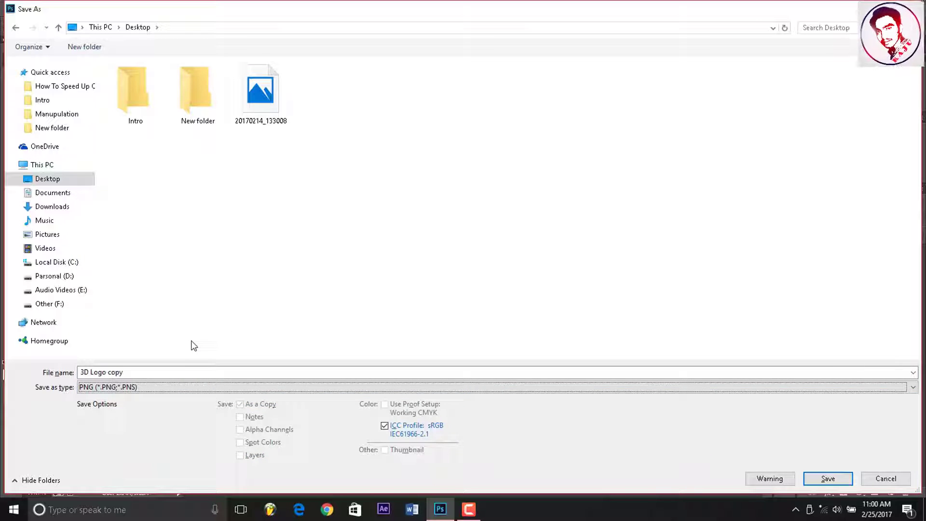
pyautogui.click(823, 480)
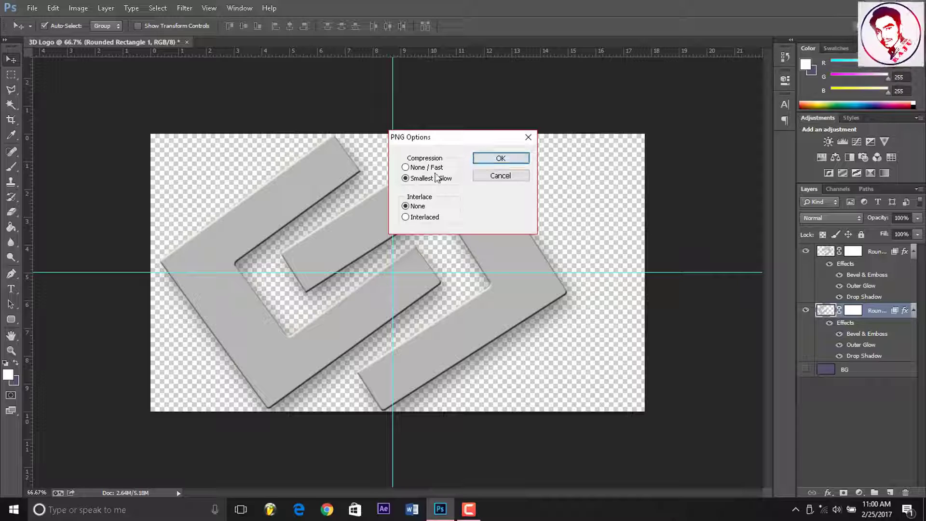
pyautogui.click(500, 159)
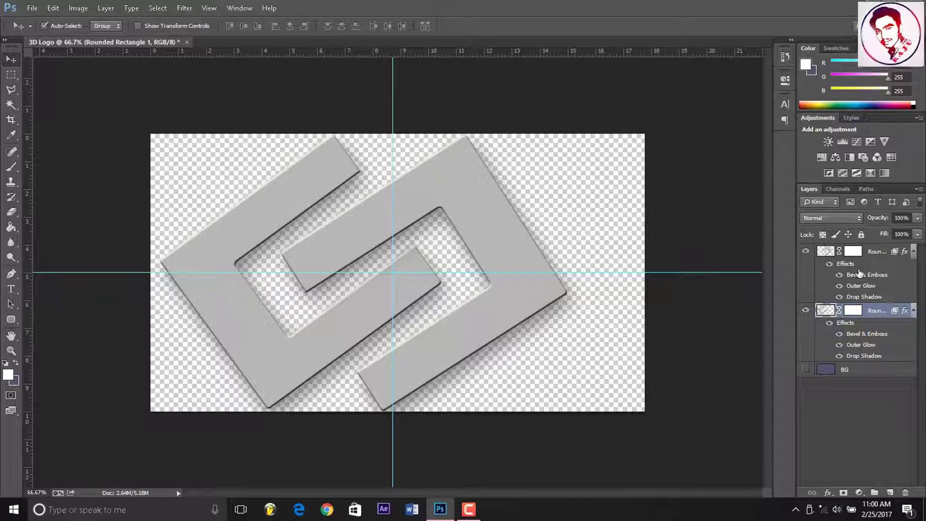
pyautogui.click(248, 8)
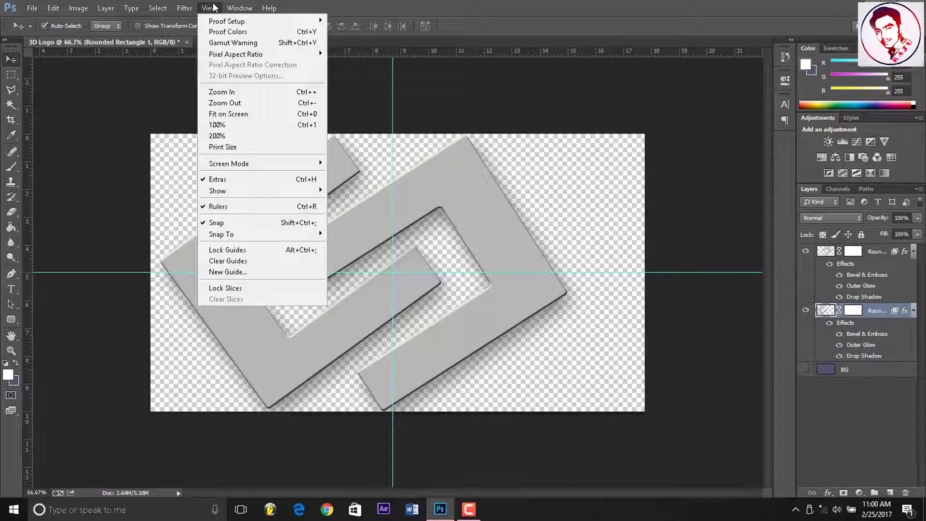
pyautogui.click(316, 6)
# Open the saved '3D Logo copy' PNG as its own document, then start a new document.
pyautogui.click(386, 201)
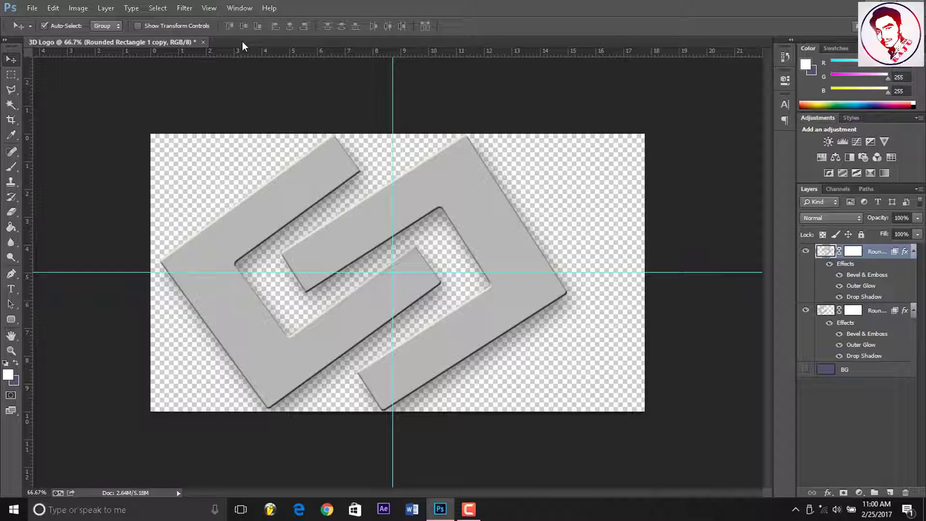
pyautogui.hotkey('ctrl', 'o')
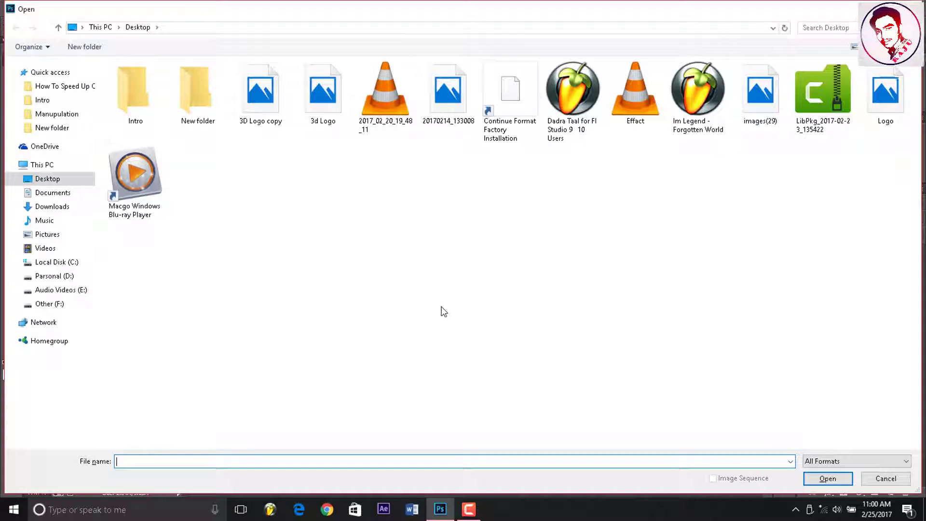
pyautogui.click(268, 97)
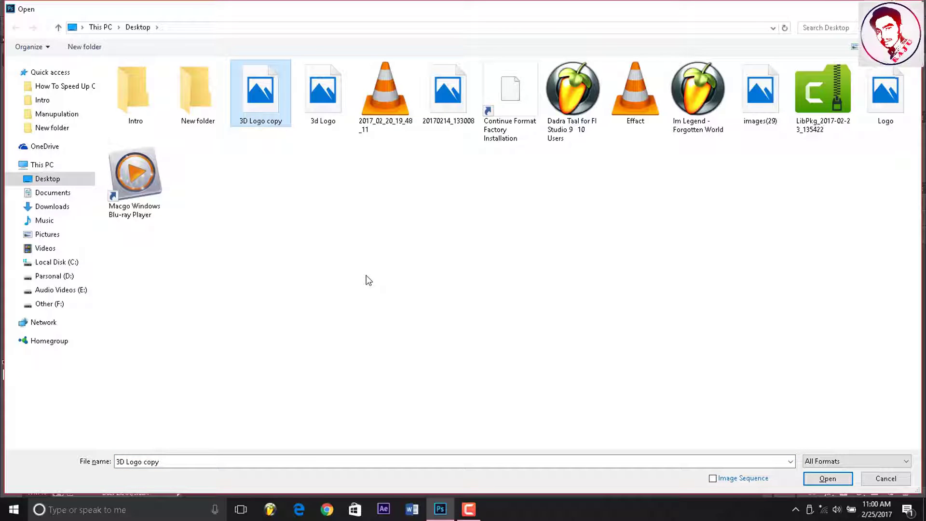
pyautogui.press('Return')
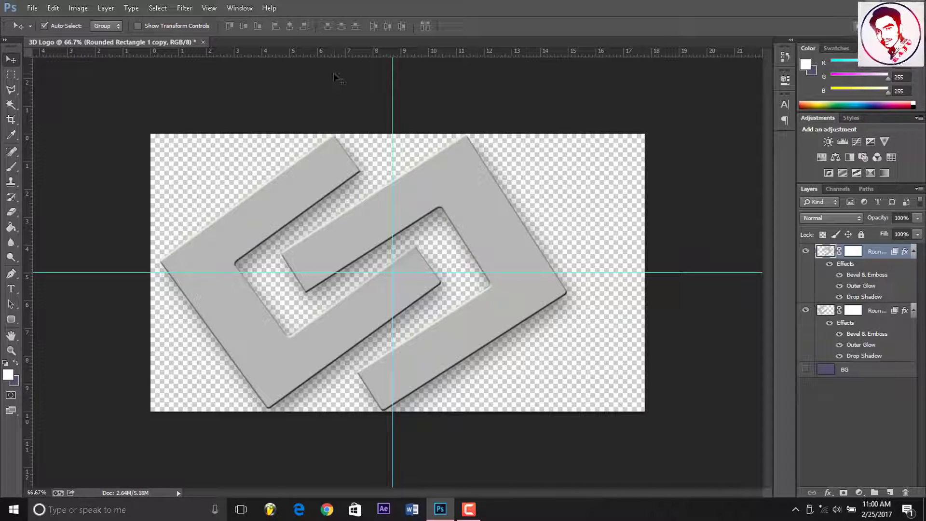
pyautogui.hotkey('ctrl', 'o')
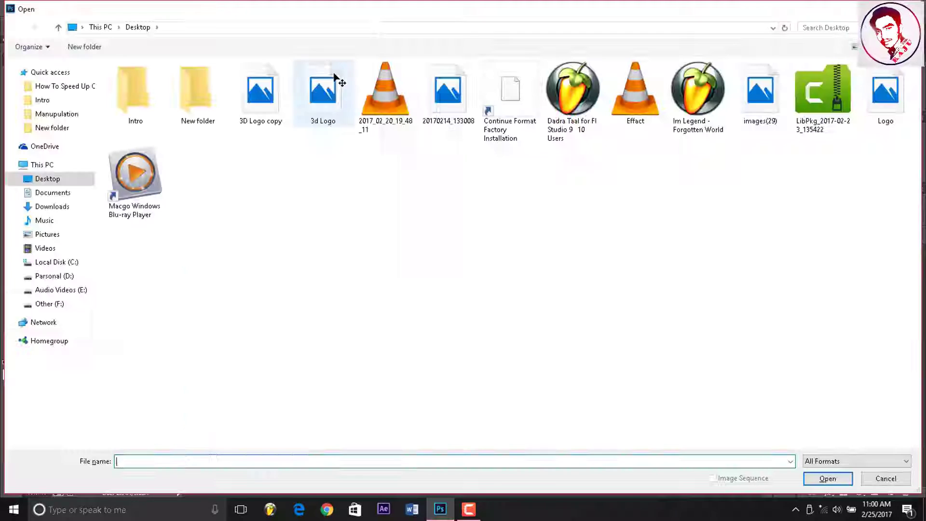
pyautogui.doubleClick(264, 87)
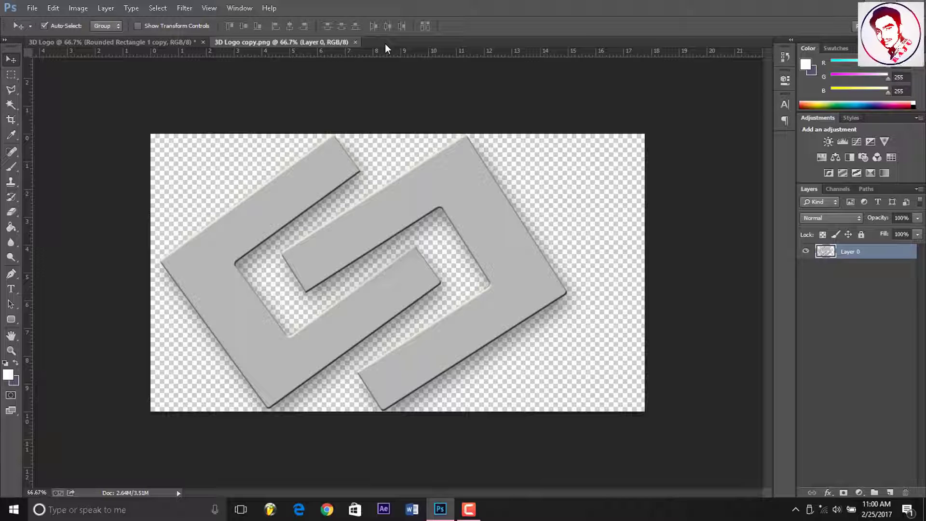
pyautogui.hotkey('ctrl', 'n')
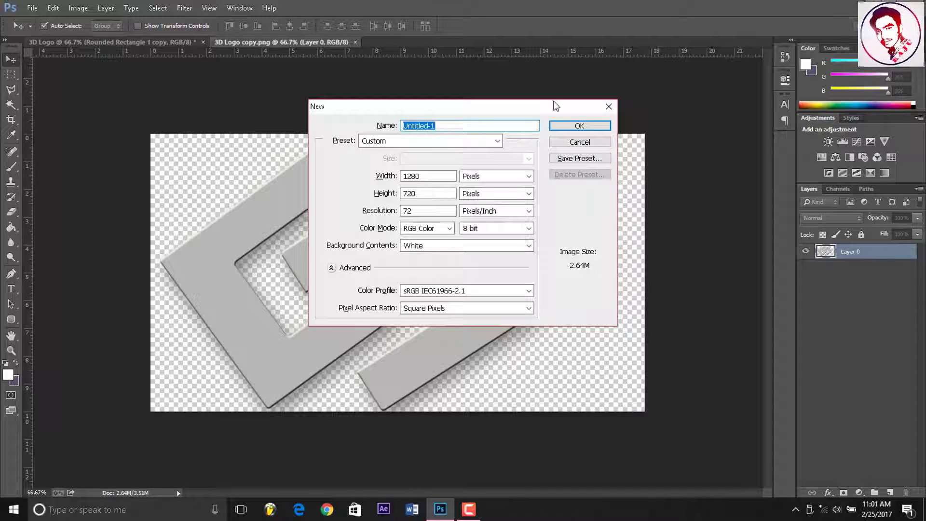
# Create the new 1280×720 document and unlock its Background as Layer 0.
pyautogui.click(573, 126)
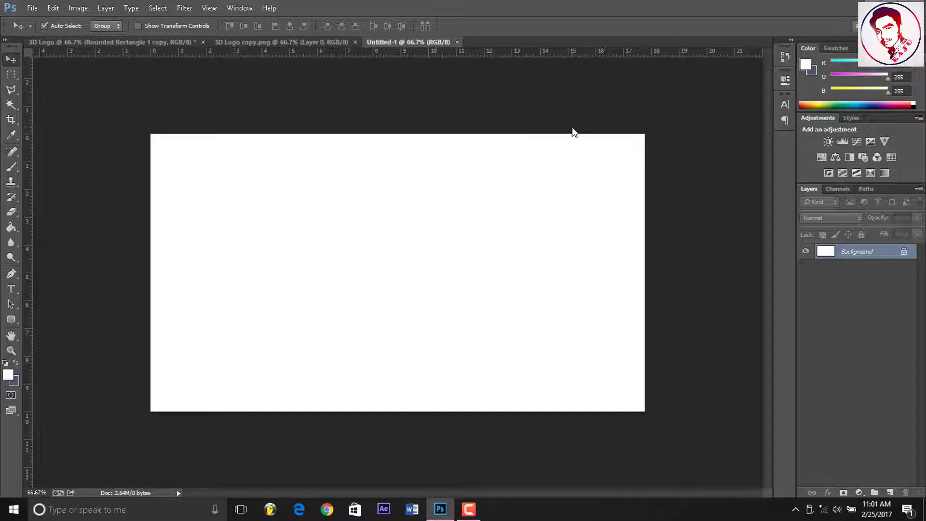
pyautogui.doubleClick(844, 252)
pyautogui.press('Return')
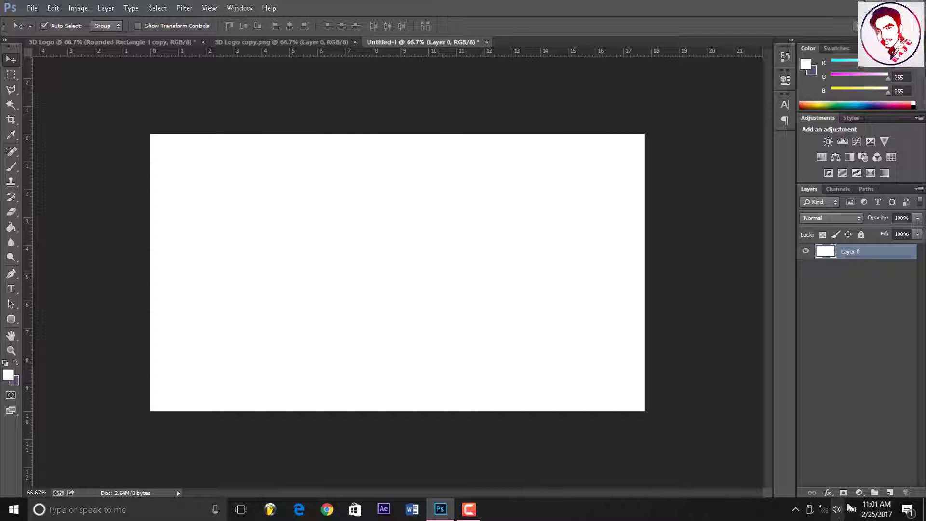
# Add a black-white Gradient Fill layer, Radial style, reversed, at 278% scale.
pyautogui.click(860, 492)
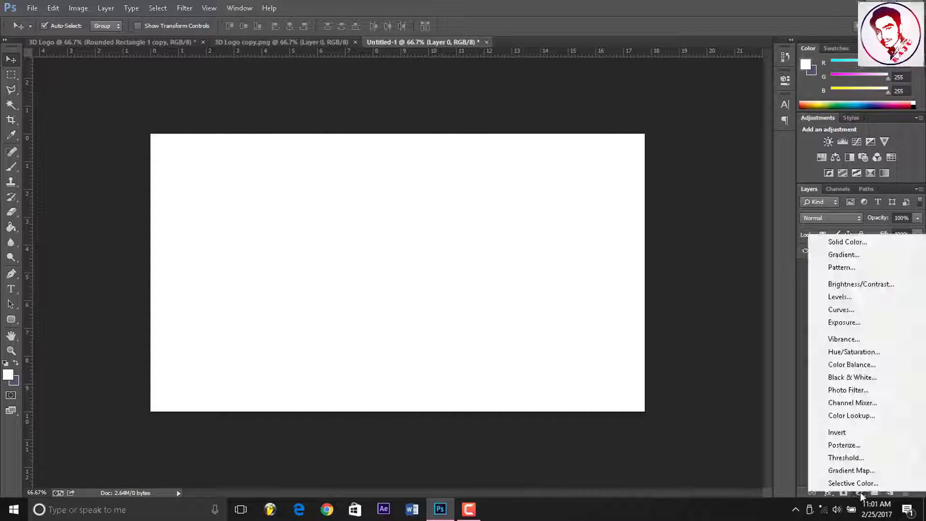
pyautogui.click(850, 255)
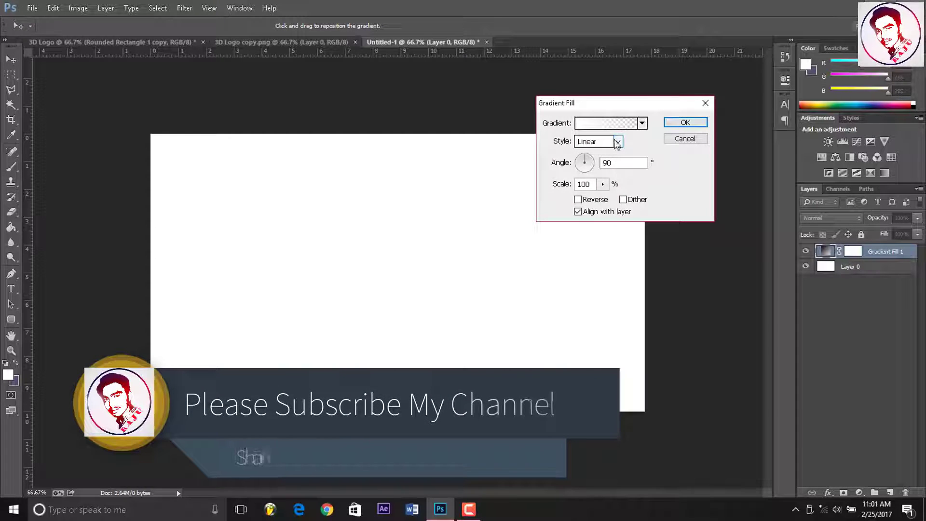
pyautogui.click(642, 123)
pyautogui.click(588, 150)
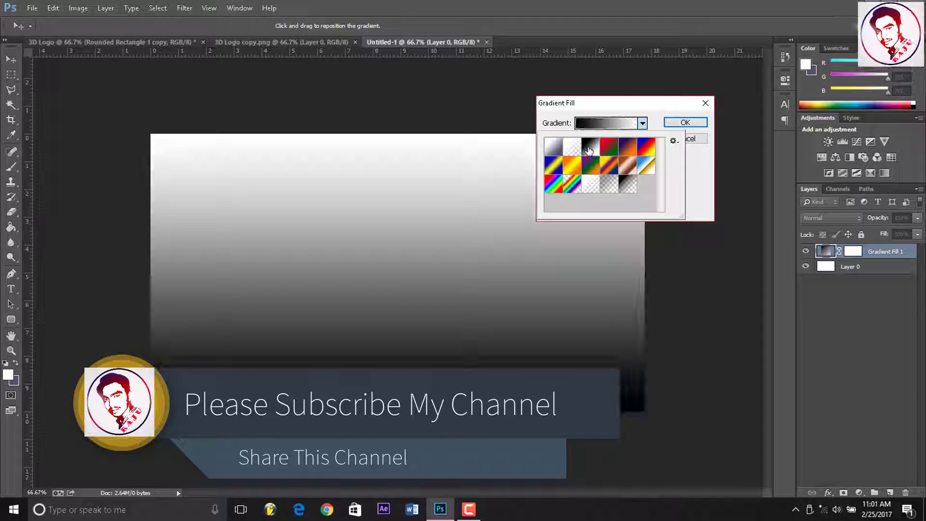
pyautogui.click(696, 168)
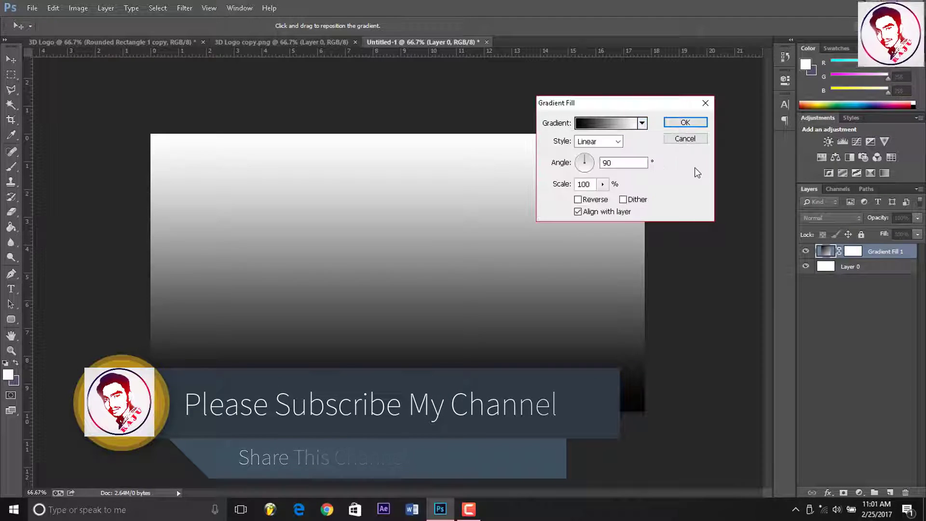
pyautogui.click(601, 142)
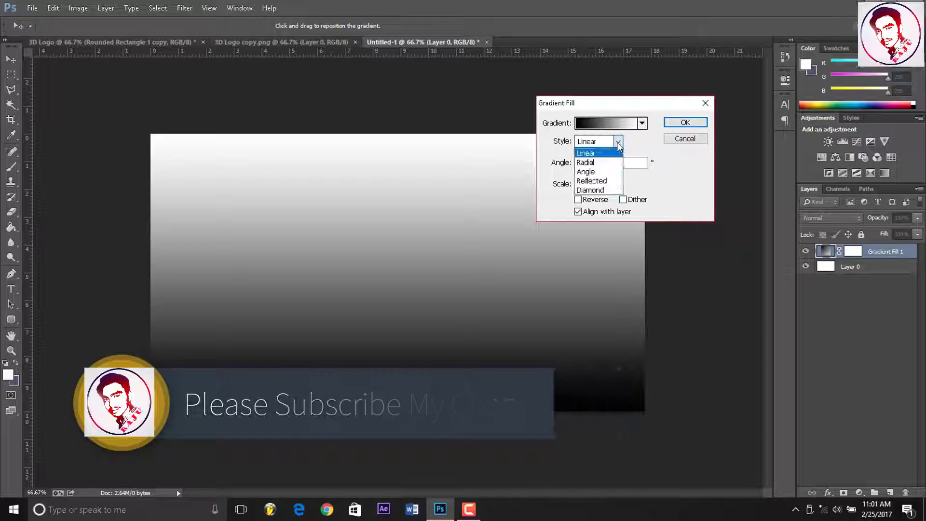
pyautogui.click(598, 162)
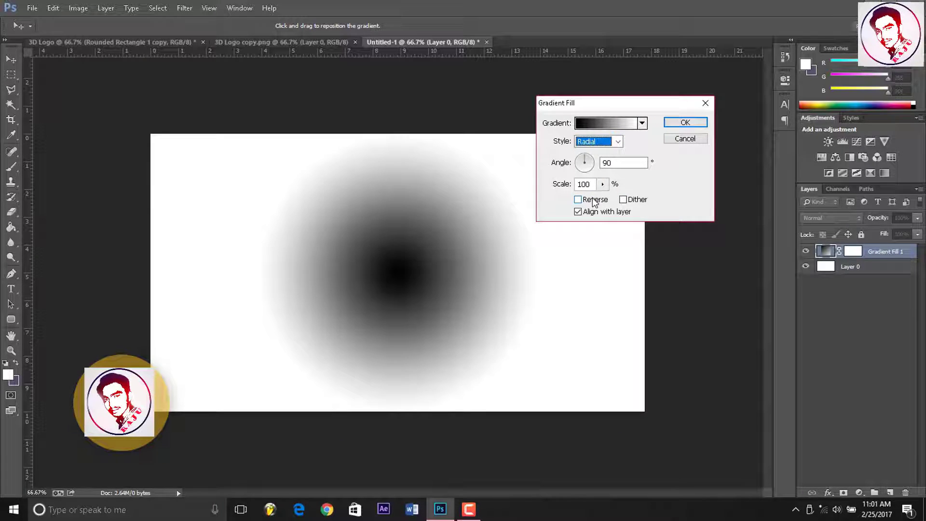
pyautogui.click(578, 199)
pyautogui.click(603, 184)
pyautogui.moveTo(602, 197); pyautogui.dragTo(613, 199)
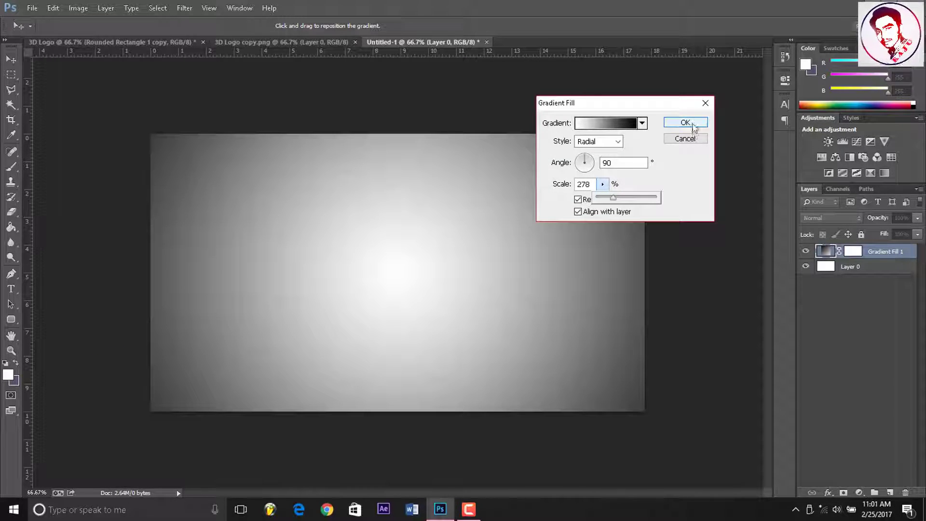
pyautogui.click(693, 126)
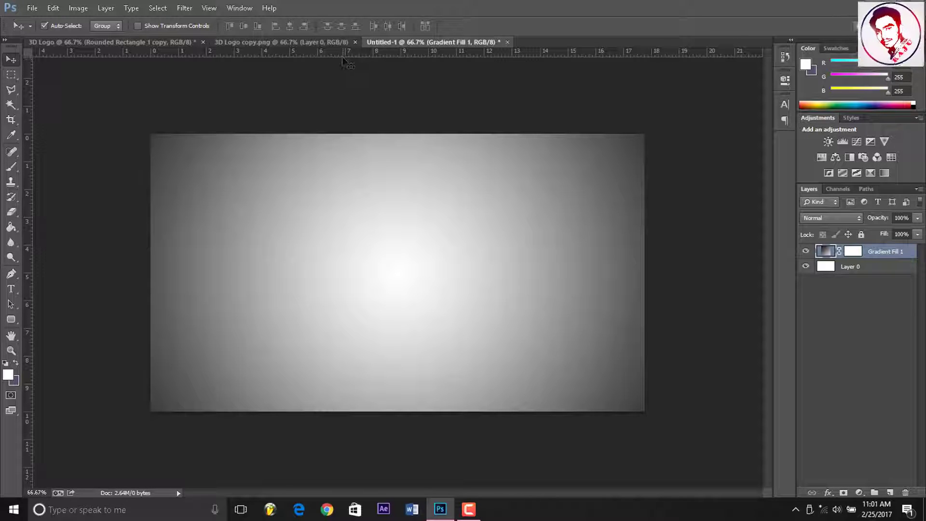
# Drag horizontal and vertical guides from the rulers to the canvas centre.
pyautogui.moveTo(344, 56)
pyautogui.mouseDown()
pyautogui.moveTo(365, 198)
pyautogui.moveTo(445, 200)
pyautogui.mouseUp()
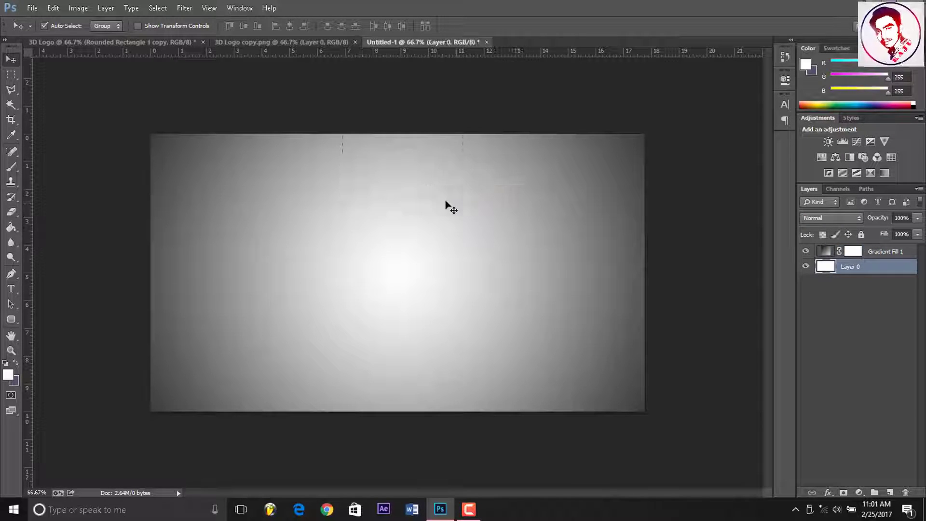
pyautogui.moveTo(353, 55); pyautogui.dragTo(366, 273)
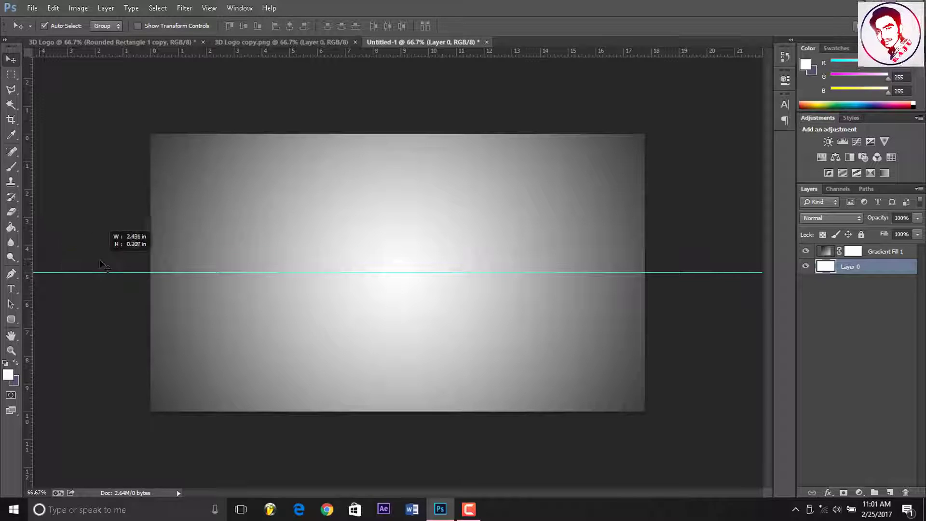
pyautogui.moveTo(34, 269)
pyautogui.mouseDown()
pyautogui.moveTo(31, 251)
pyautogui.moveTo(397, 265)
pyautogui.mouseUp()
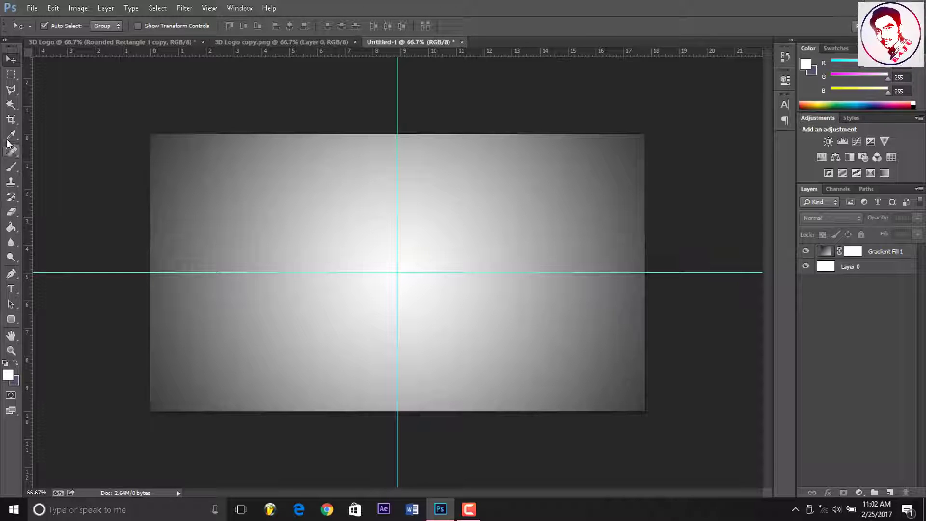
# Paint three splatter brush marks on Layer 0 around the centre and swap the colours.
pyautogui.click(11, 167)
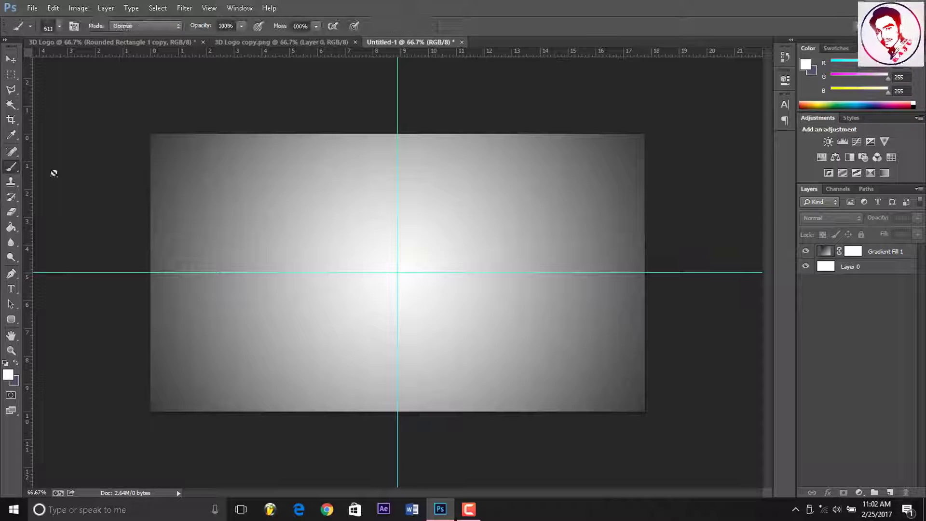
pyautogui.click(835, 266)
pyautogui.click(347, 323)
pyautogui.click(420, 314)
pyautogui.click(338, 333)
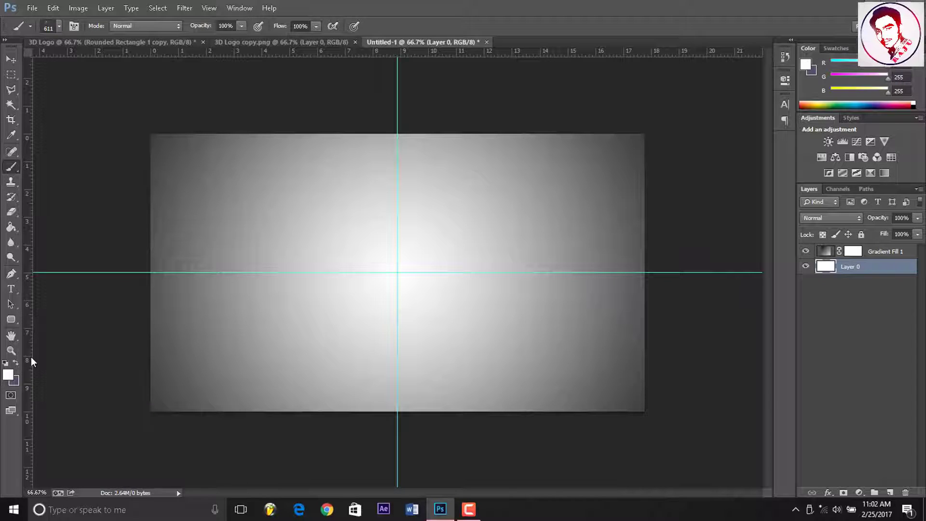
pyautogui.click(16, 365)
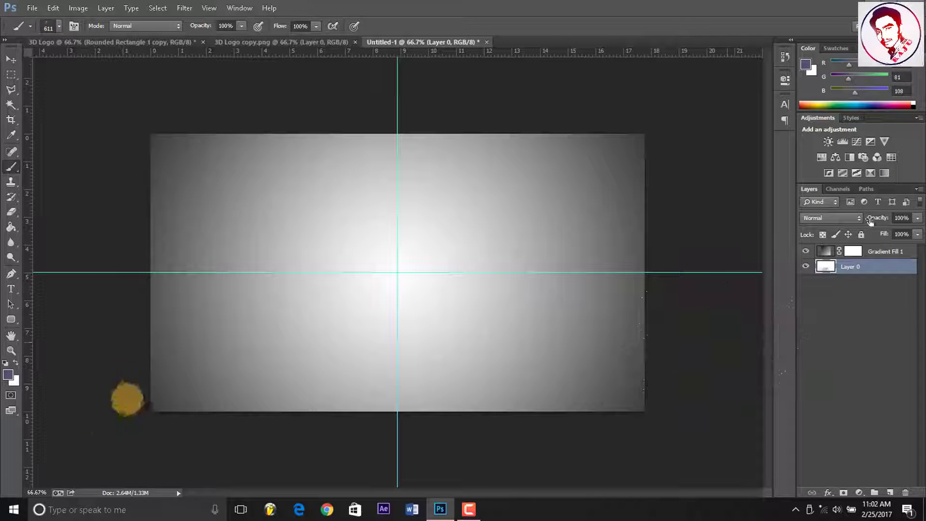
pyautogui.click(805, 251)
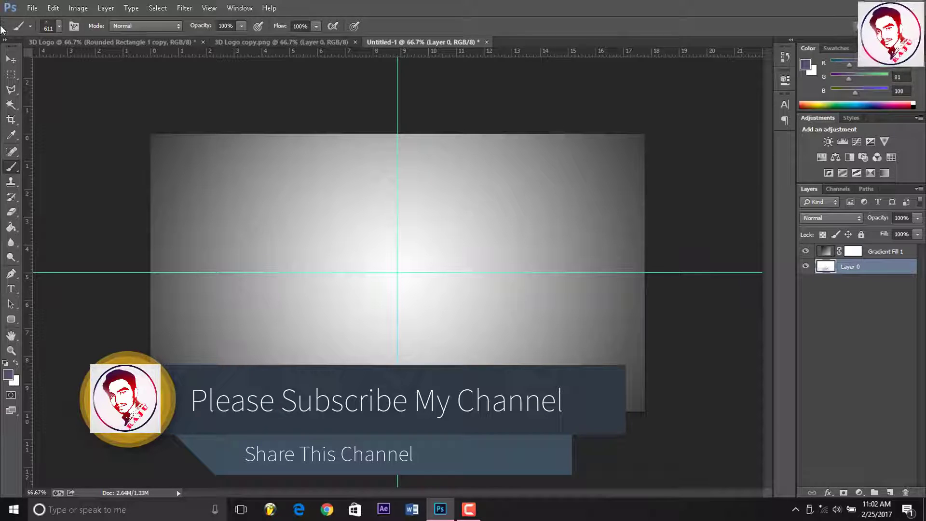
pyautogui.click(10, 59)
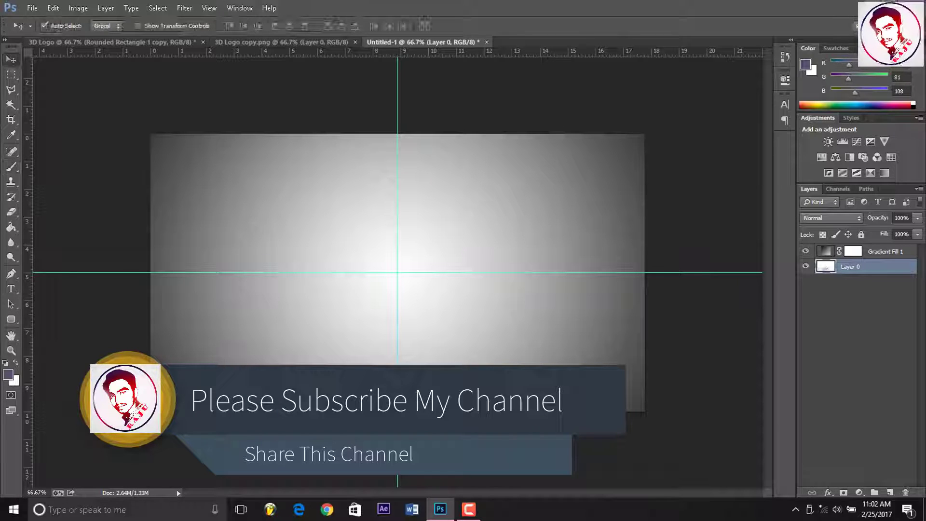
# Drag the logo from '3D Logo copy' into Untitled-1, above the gradient fill, up and left.
pyautogui.click(275, 41)
pyautogui.moveTo(311, 189); pyautogui.dragTo(394, 46)
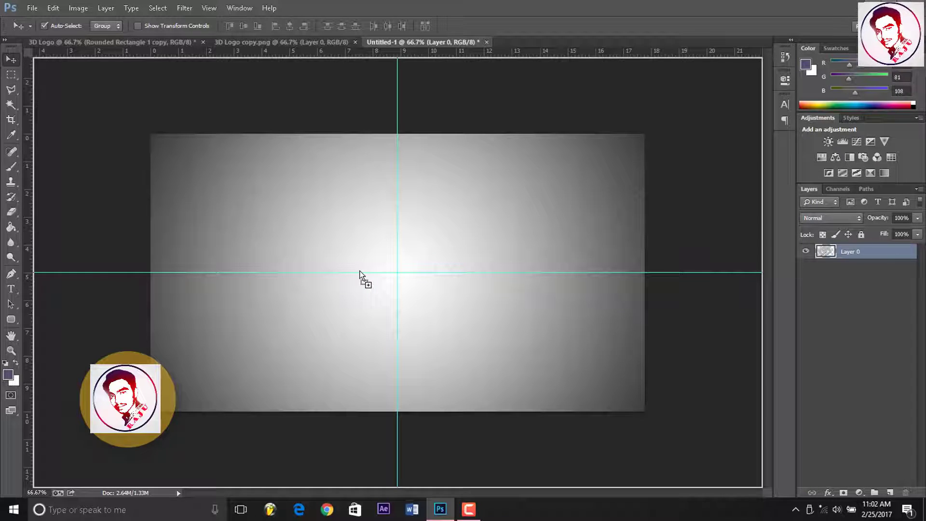
pyautogui.moveTo(395, 46); pyautogui.dragTo(360, 272)
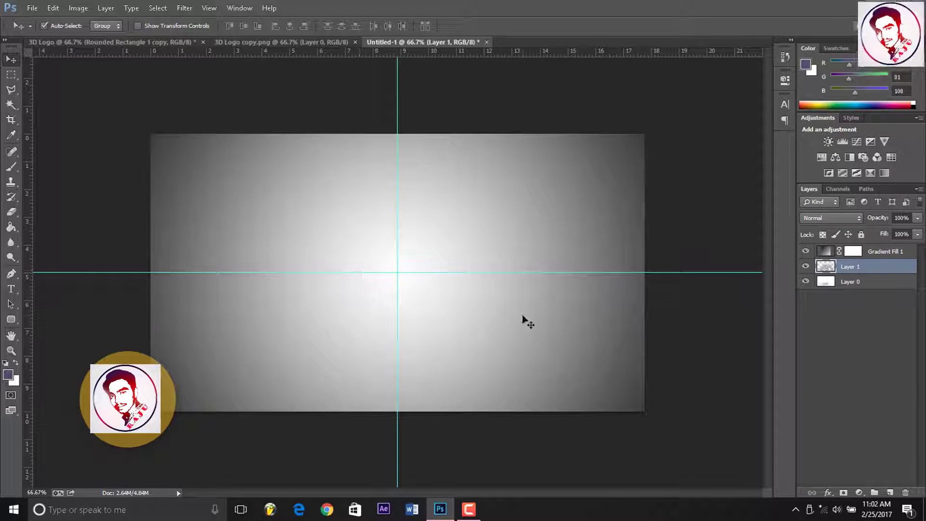
pyautogui.moveTo(826, 267); pyautogui.dragTo(826, 248)
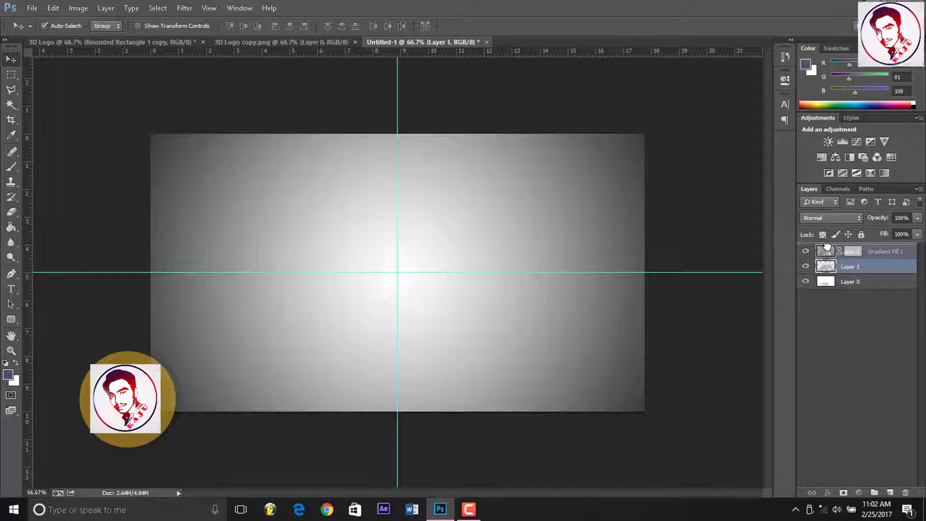
pyautogui.moveTo(558, 288); pyautogui.dragTo(529, 207)
# Free-transform the logo to about three quarters size and move it toward the top.
pyautogui.hotkey('ctrl', 't')
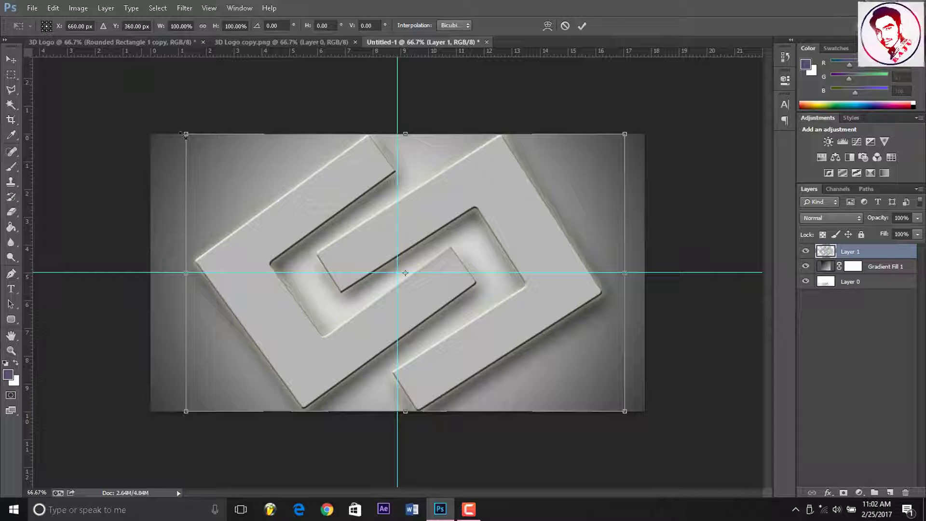
pyautogui.moveTo(186, 134); pyautogui.dragTo(302, 206)
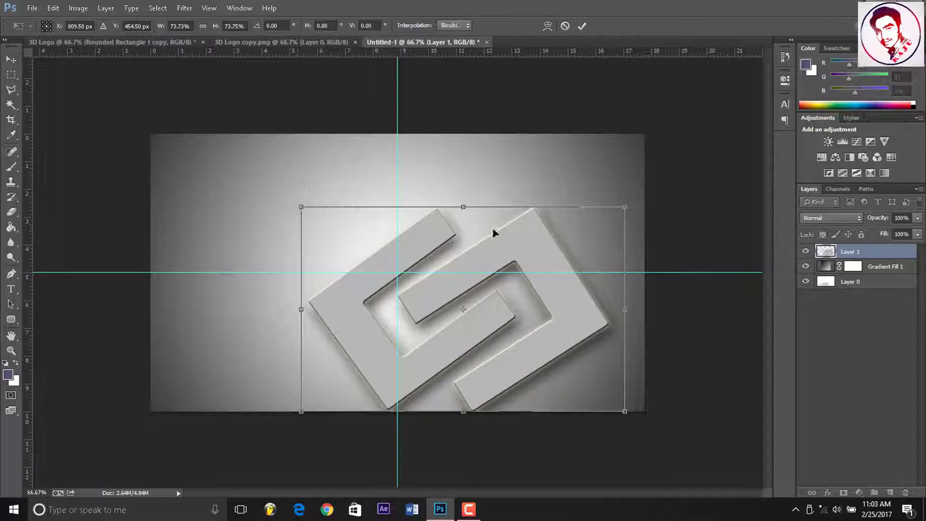
pyautogui.moveTo(507, 234); pyautogui.dragTo(437, 167)
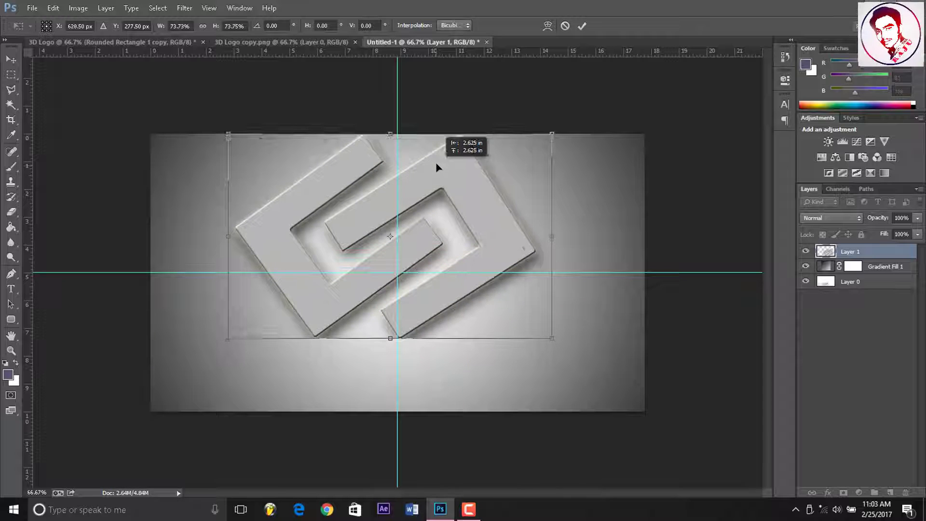
pyautogui.press('Return')
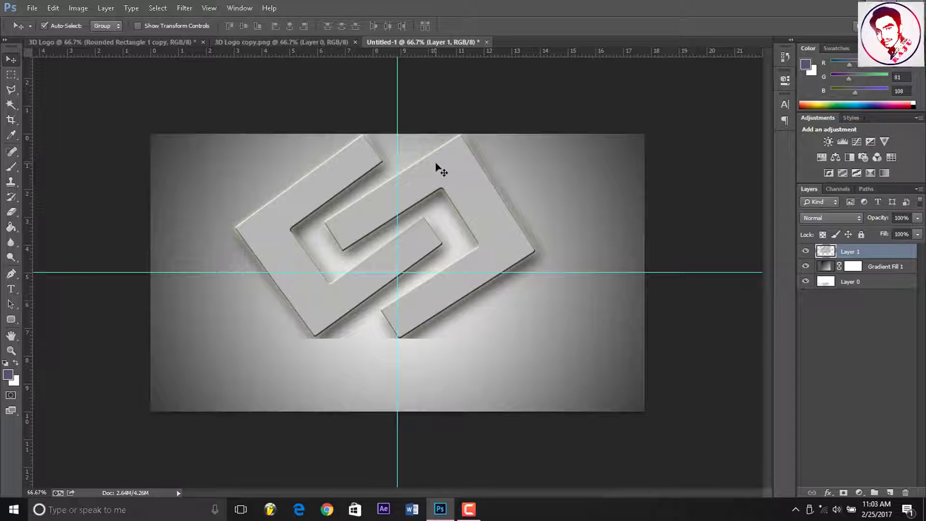
# Scale the logo down slightly more, then nudge it up one step and left two.
pyautogui.press('t')
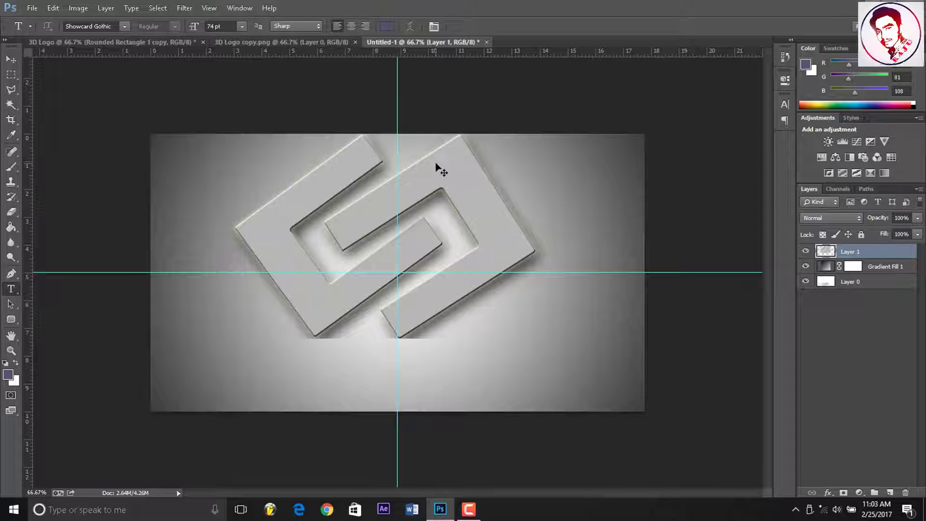
pyautogui.hotkey('ctrl', 't')
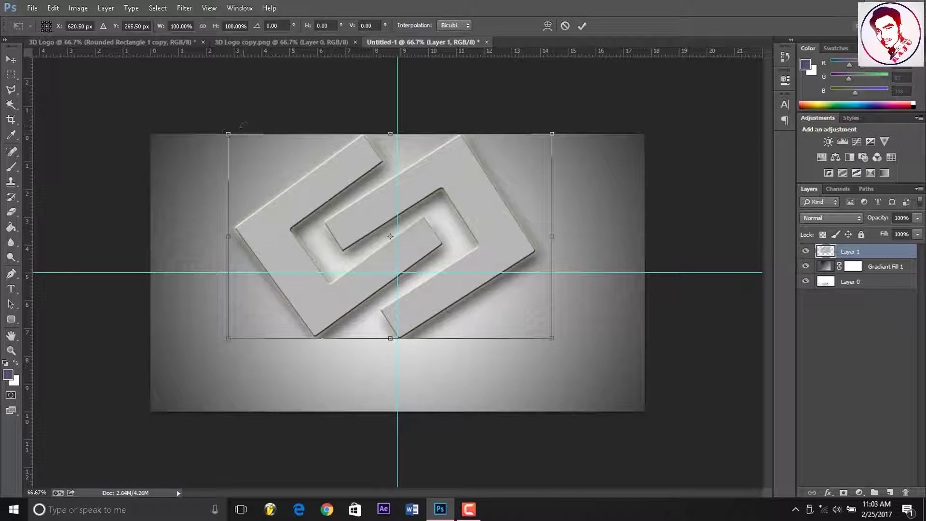
pyautogui.moveTo(232, 138); pyautogui.dragTo(249, 153)
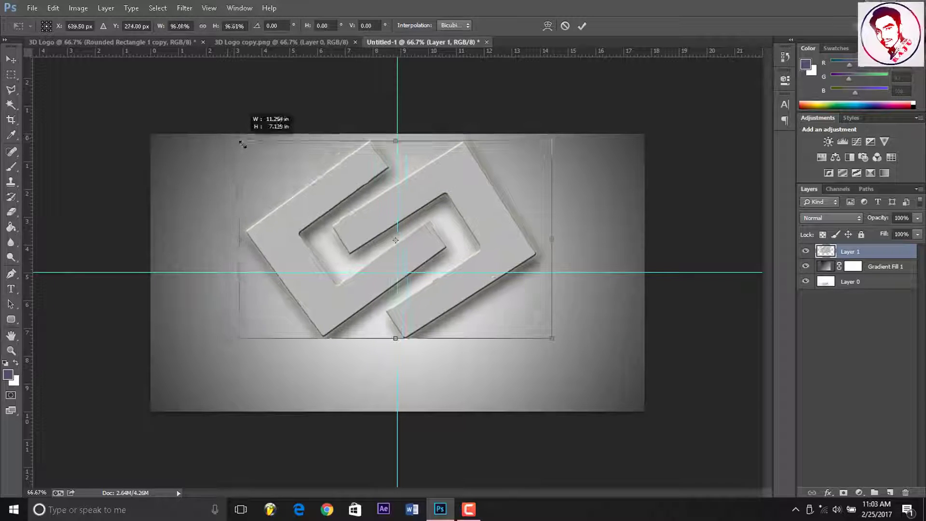
pyautogui.press('Return')
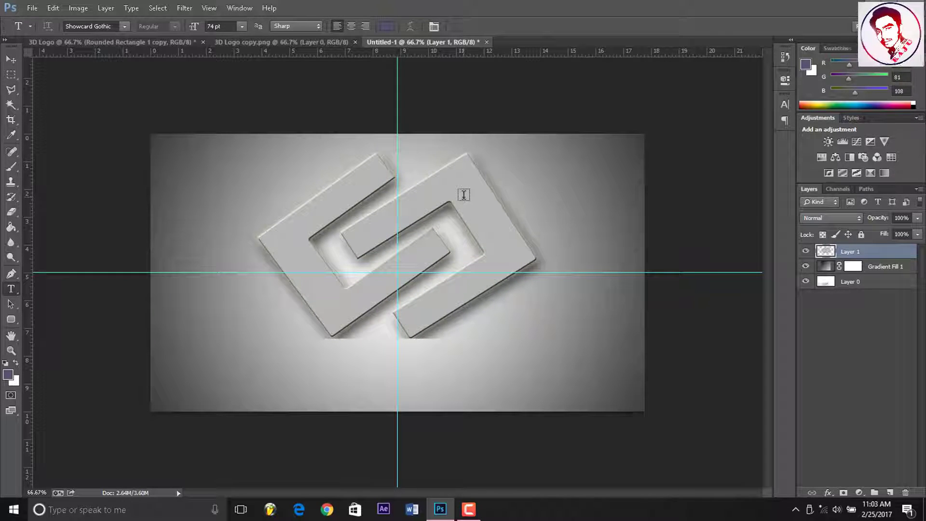
pyautogui.press('v')
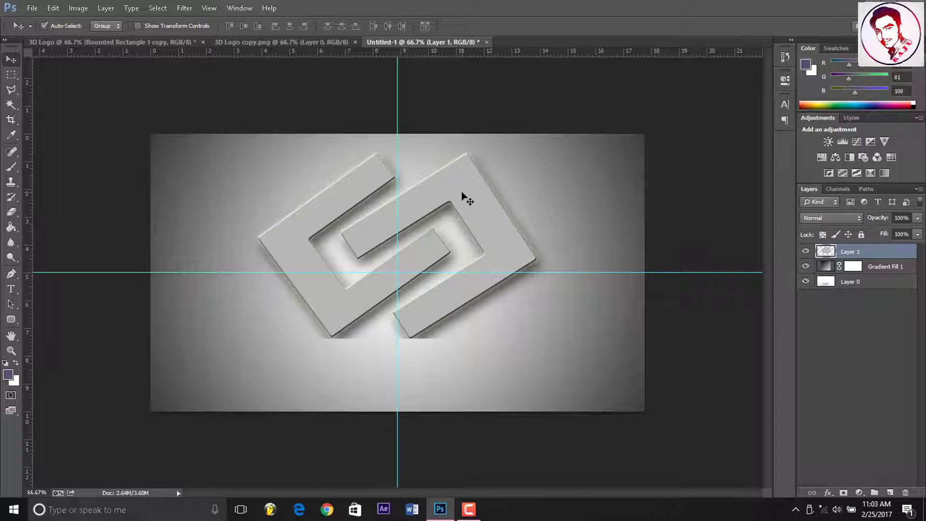
pyautogui.press('Up')
pyautogui.press('Up')
pyautogui.press('Up')
pyautogui.press('Up')
pyautogui.press('Up')
pyautogui.press('Up')
pyautogui.press('Up')
pyautogui.press('Up')
pyautogui.press('Up')
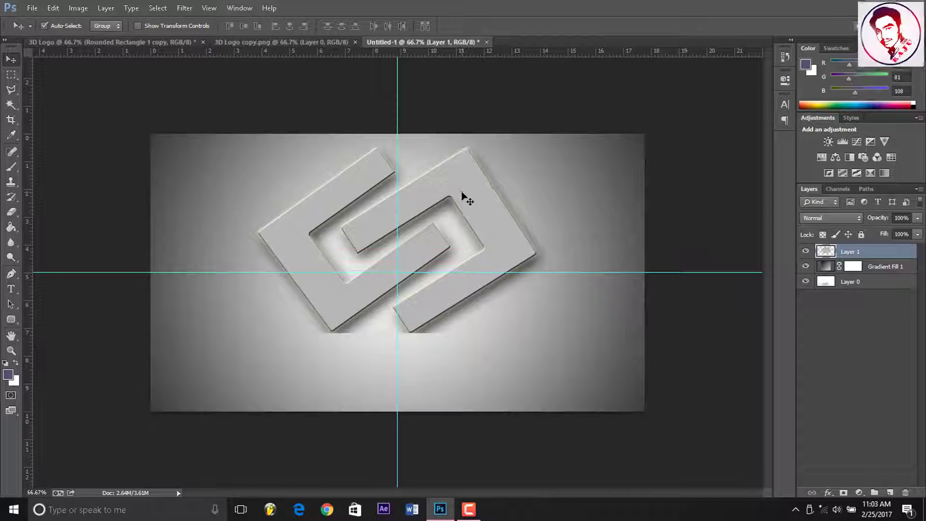
pyautogui.press('Left')
pyautogui.press('Left')
pyautogui.press('Left')
pyautogui.press('Left')
pyautogui.press('Left')
pyautogui.press('Left')
pyautogui.press('Left')
pyautogui.press('Left')
pyautogui.press('Left')
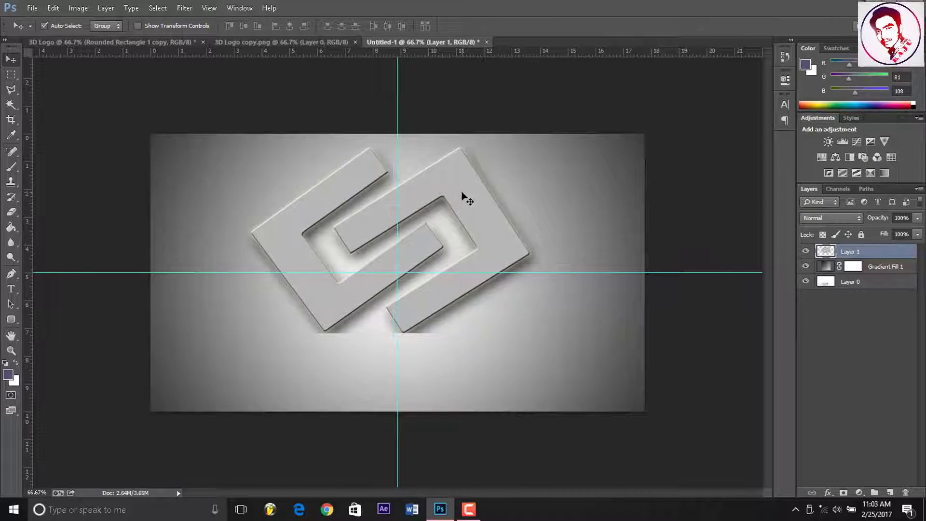
pyautogui.press('Left')
pyautogui.press('Left')
pyautogui.press('Left')
pyautogui.press('Left')
pyautogui.press('Left')
pyautogui.press('Left')
pyautogui.press('Left')
pyautogui.press('Left')
pyautogui.press('Left')
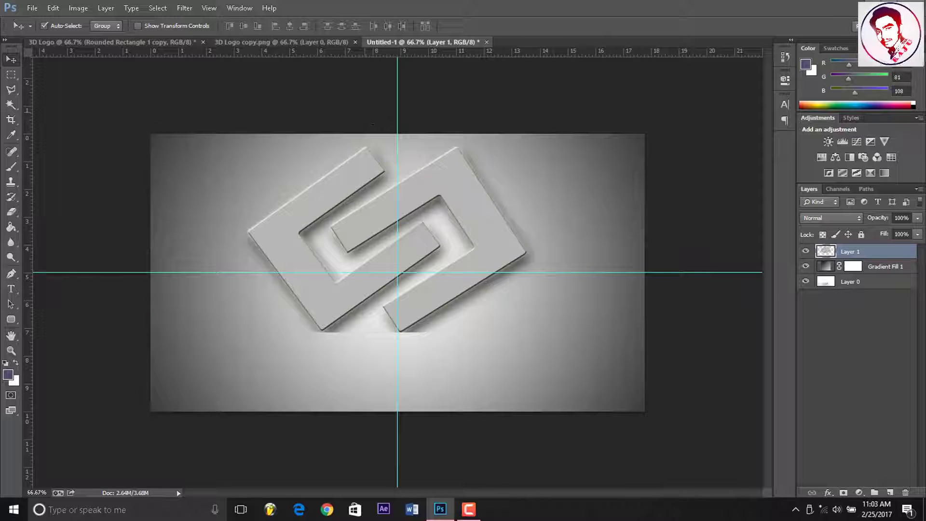
# Switch to the Brush tool and add a new empty layer, undoing a test stroke.
pyautogui.click(12, 173)
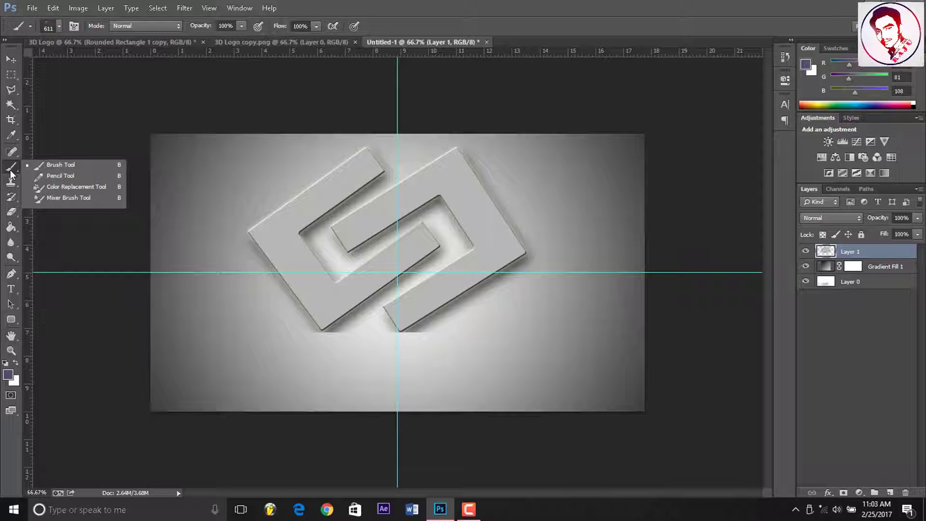
pyautogui.click(52, 164)
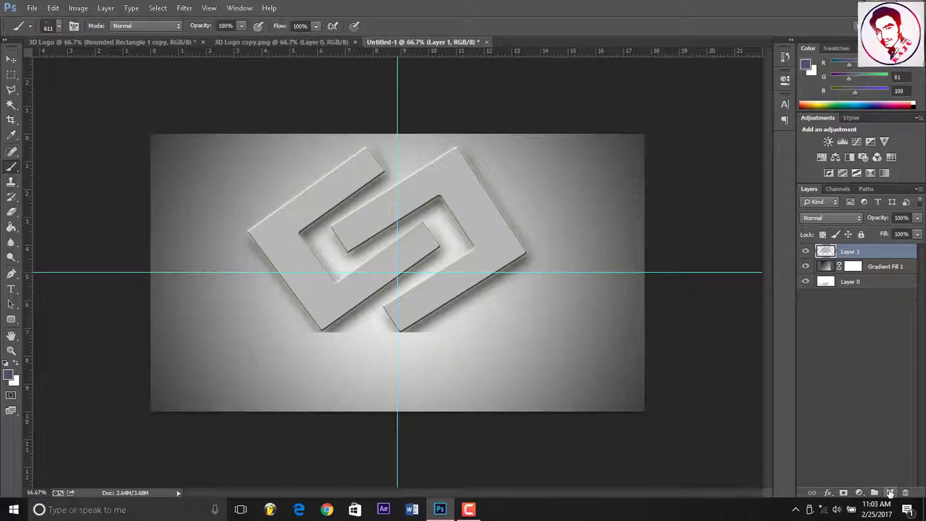
pyautogui.click(890, 493)
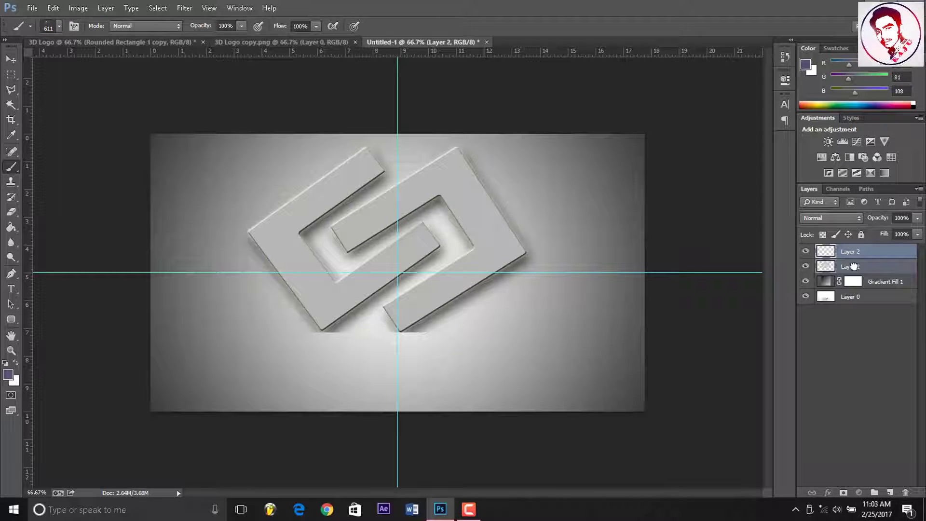
pyautogui.moveTo(627, 270); pyautogui.dragTo(661, 328)
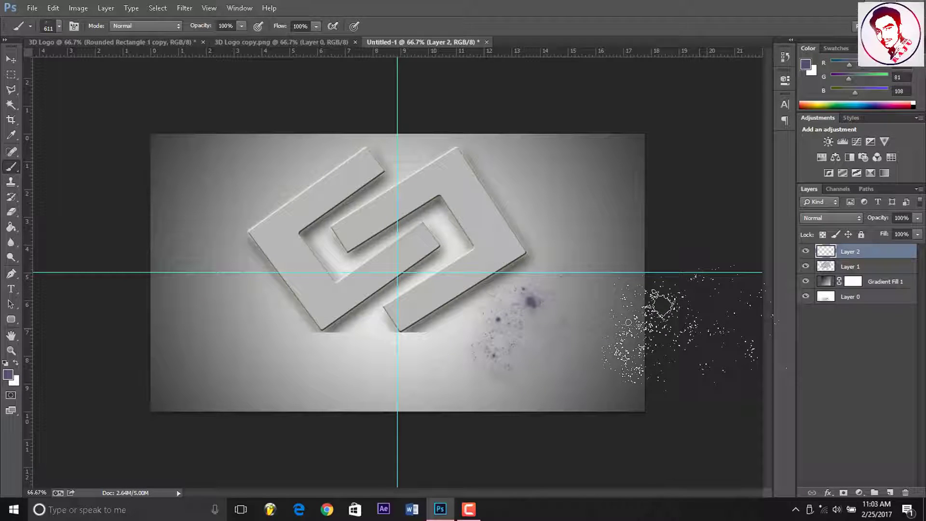
pyautogui.hotkey('ctrl', 'z')
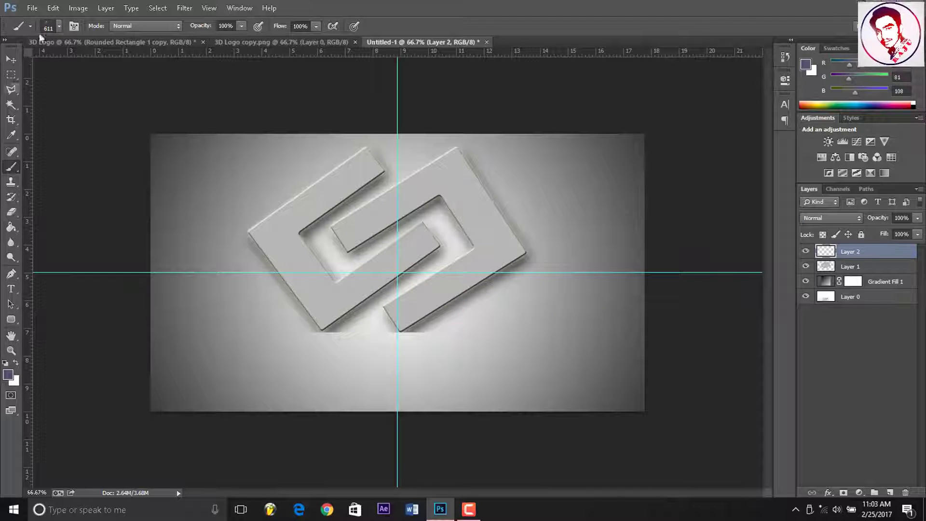
# Choose a soft round brush at 0% hardness and move Layer 2 beneath Layer 1.
pyautogui.click(57, 27)
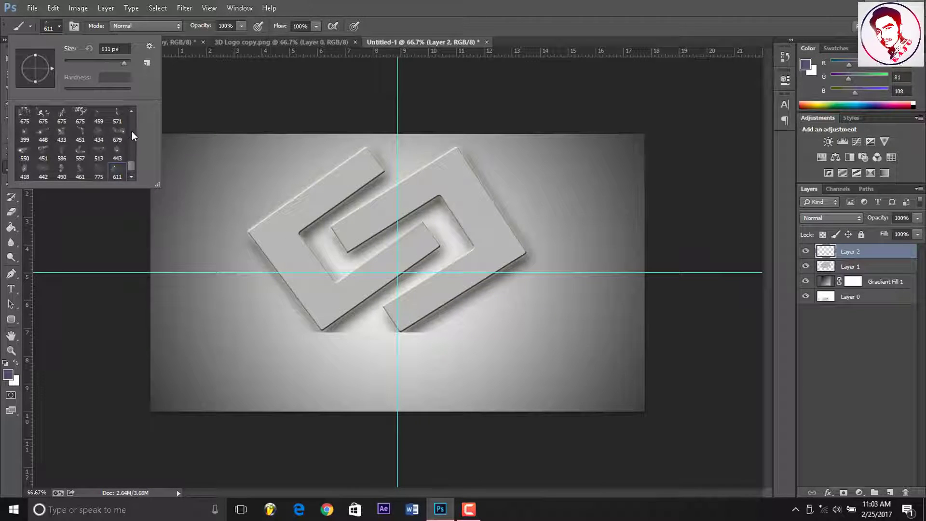
pyautogui.moveTo(132, 132)
pyautogui.mouseDown()
pyautogui.moveTo(132, 149)
pyautogui.moveTo(129, 112)
pyautogui.mouseUp()
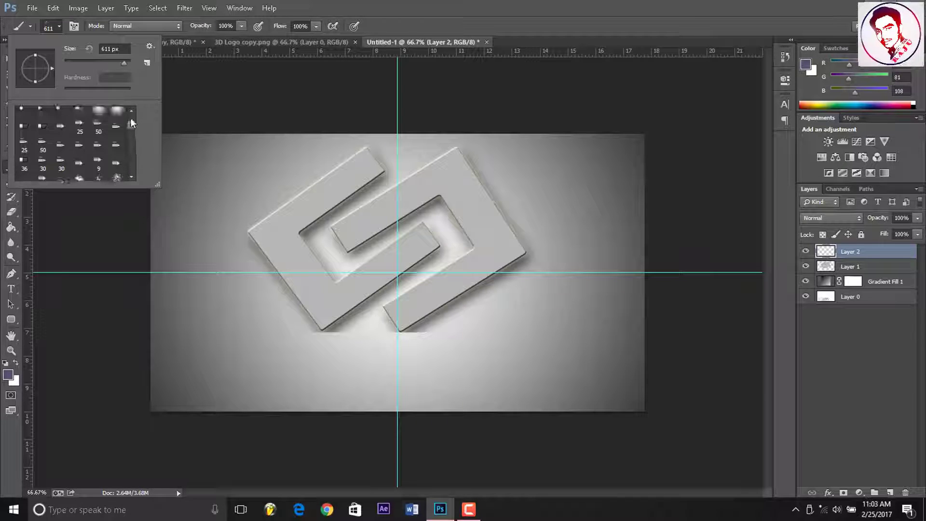
pyautogui.click(26, 116)
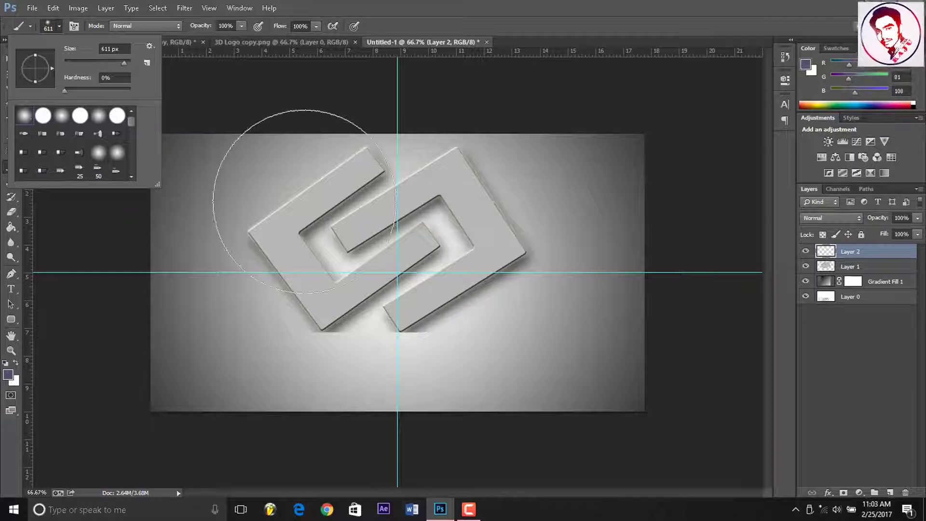
pyautogui.click(389, 244)
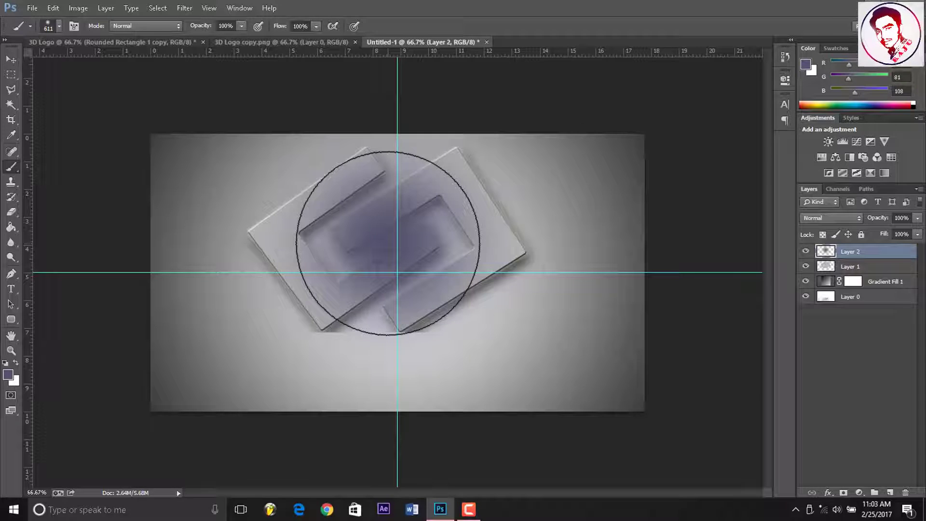
pyautogui.moveTo(828, 252); pyautogui.dragTo(830, 273)
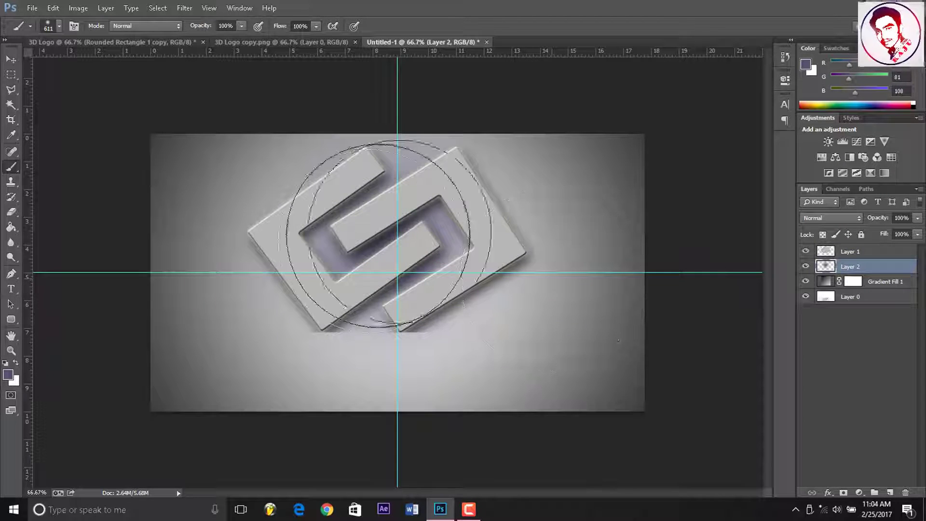
pyautogui.hotkey('ctrl', ']')
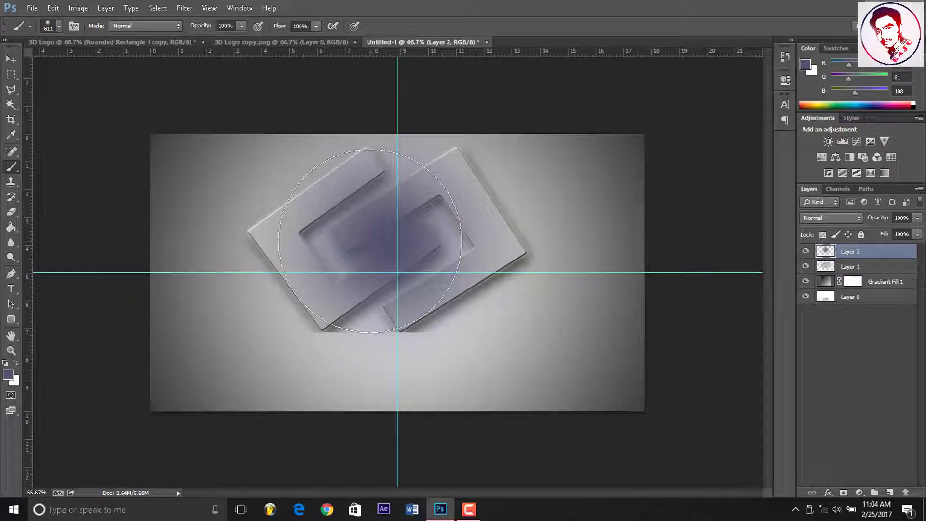
pyautogui.hotkey('ctrl', 'i')
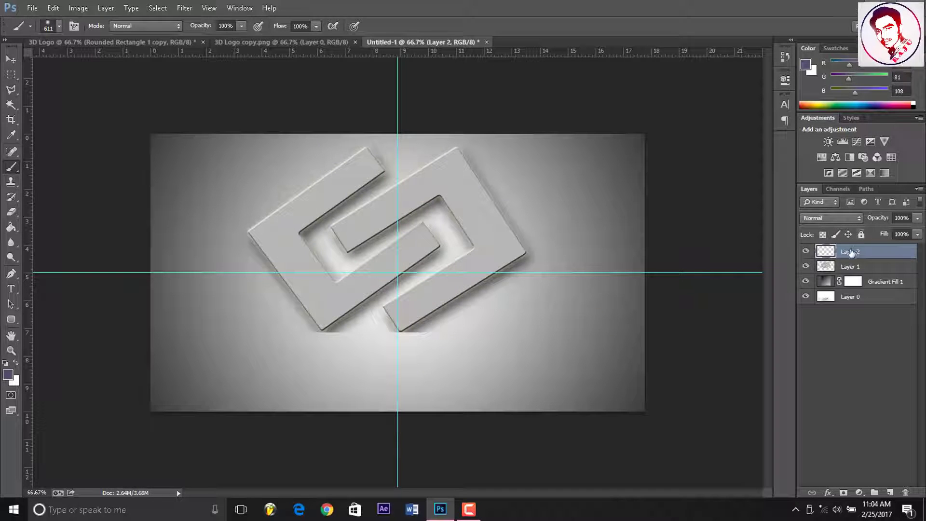
pyautogui.moveTo(846, 253); pyautogui.dragTo(842, 269)
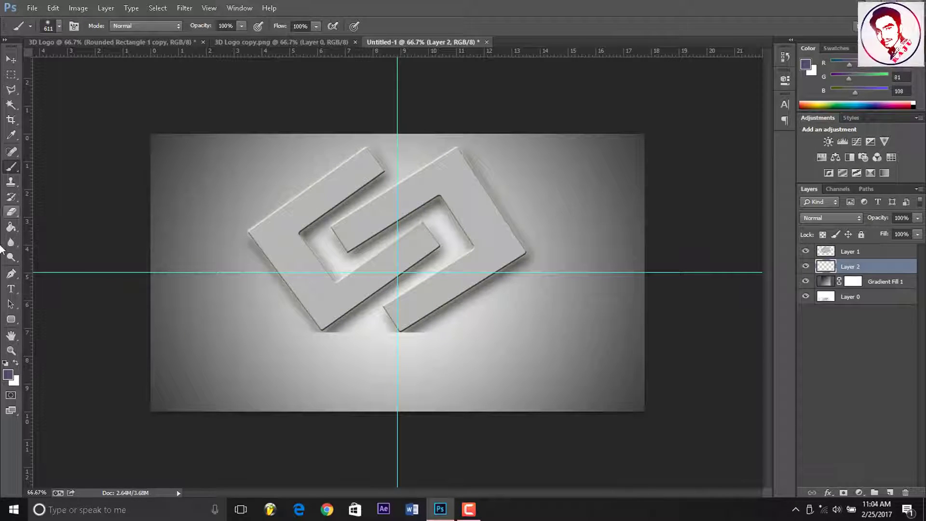
# Set the foreground to white #ffffff and paint a soft glow behind the logo on Layer 2.
pyautogui.click(8, 374)
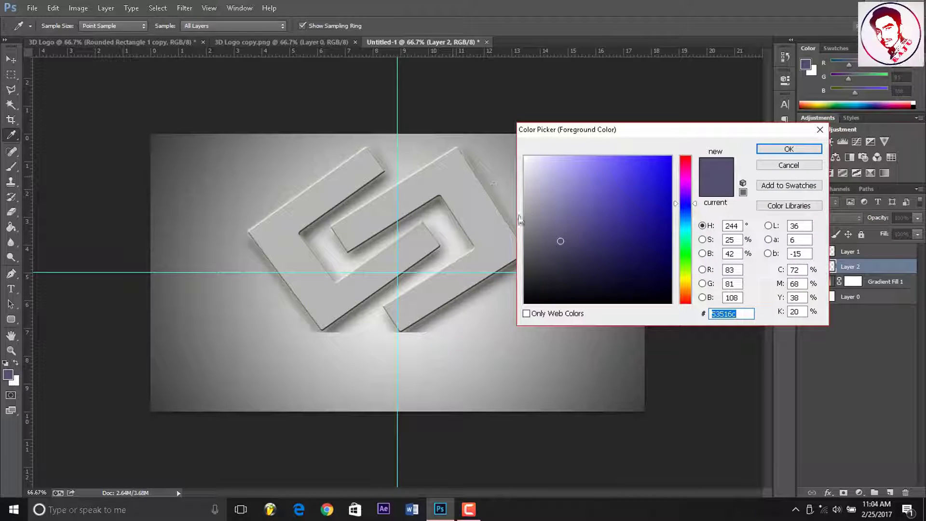
pyautogui.click(526, 158)
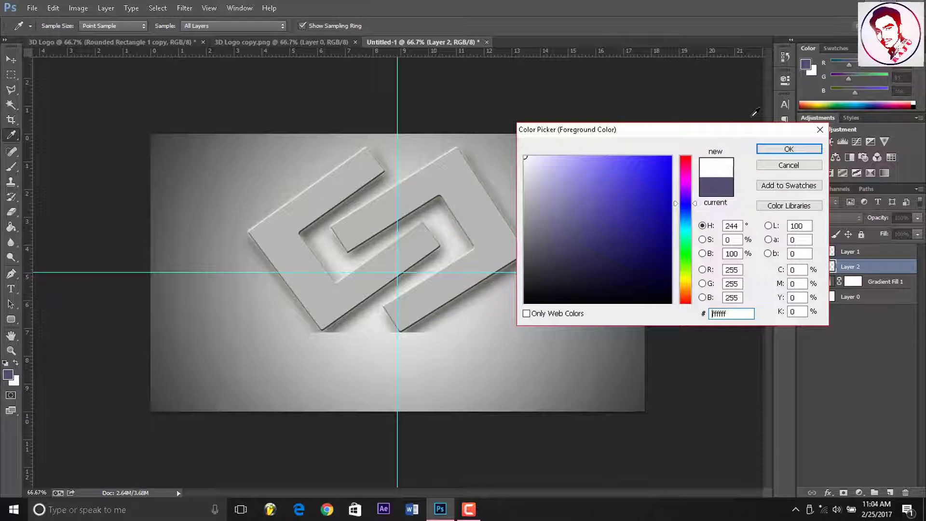
pyautogui.click(765, 149)
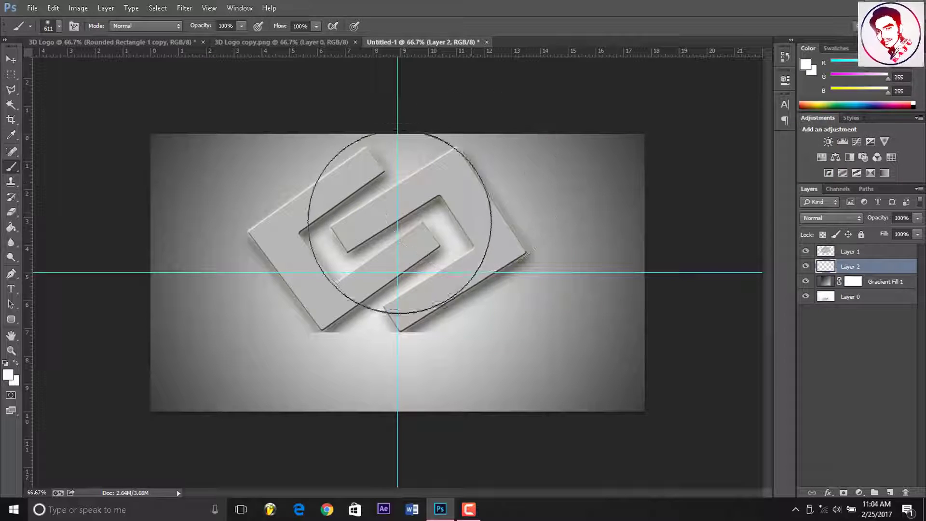
pyautogui.moveTo(392, 235); pyautogui.dragTo(388, 239)
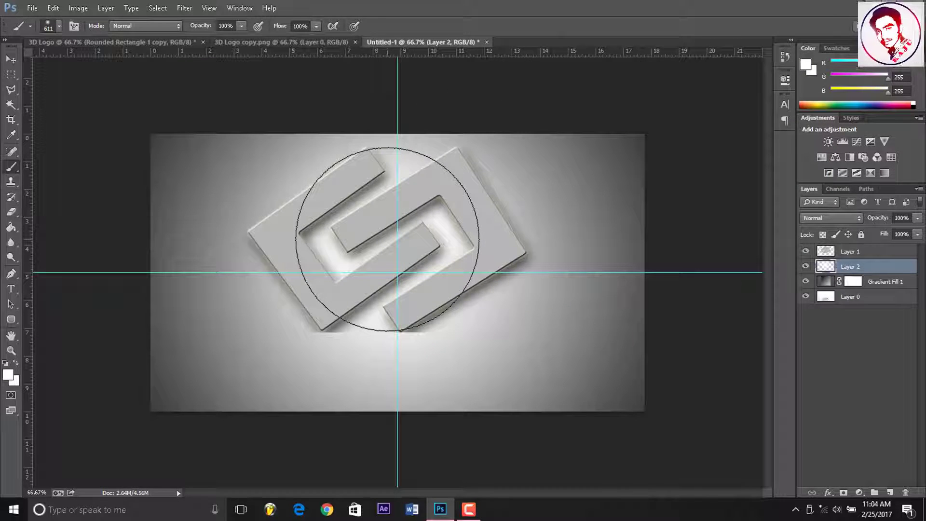
pyautogui.click(387, 239)
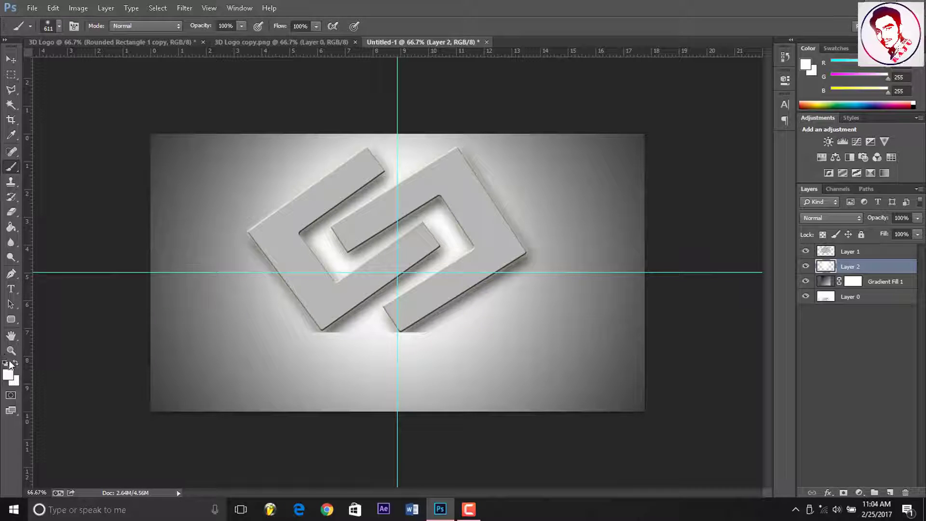
pyautogui.click(11, 378)
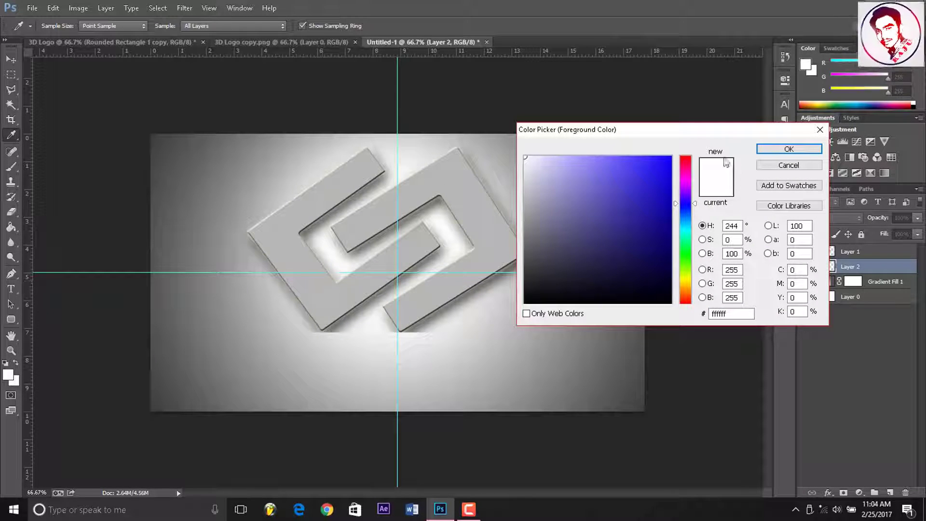
pyautogui.click(795, 169)
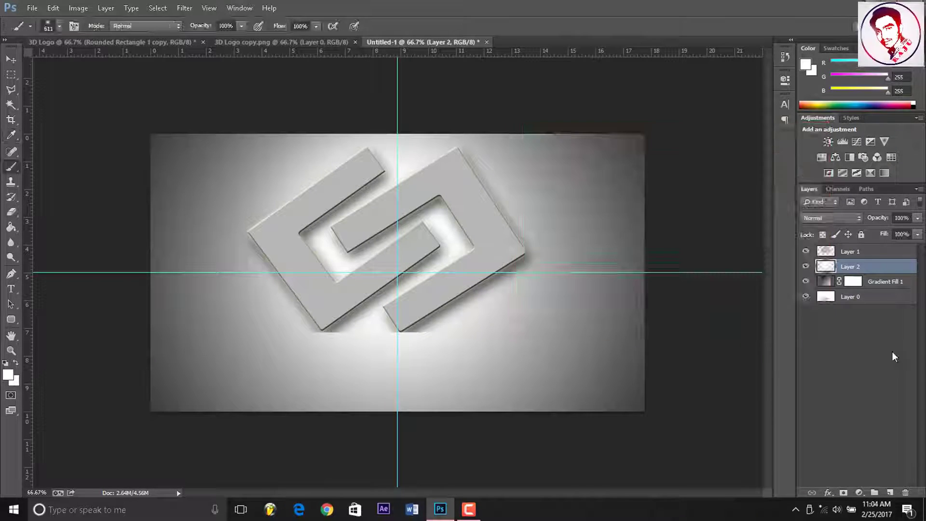
pyautogui.click(891, 492)
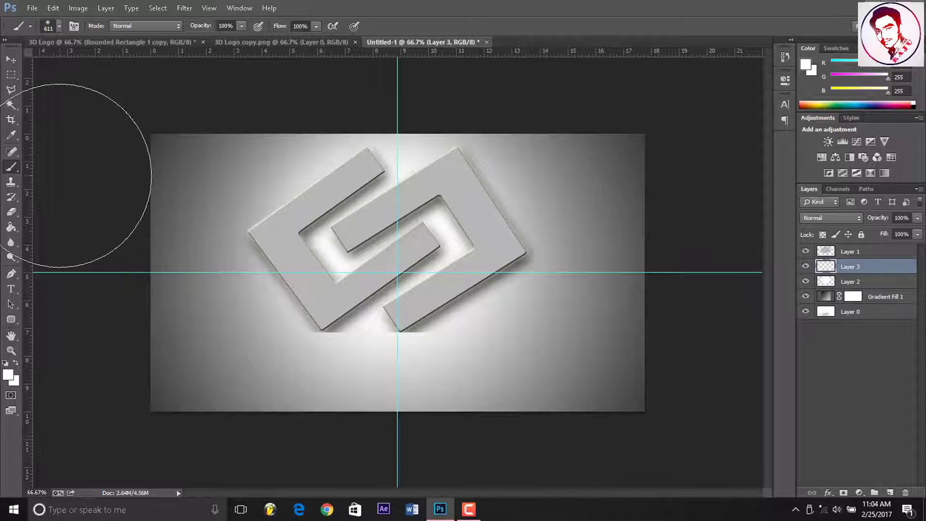
# Set the foreground colour to black and reduce the brush size to about 200.
pyautogui.click(11, 379)
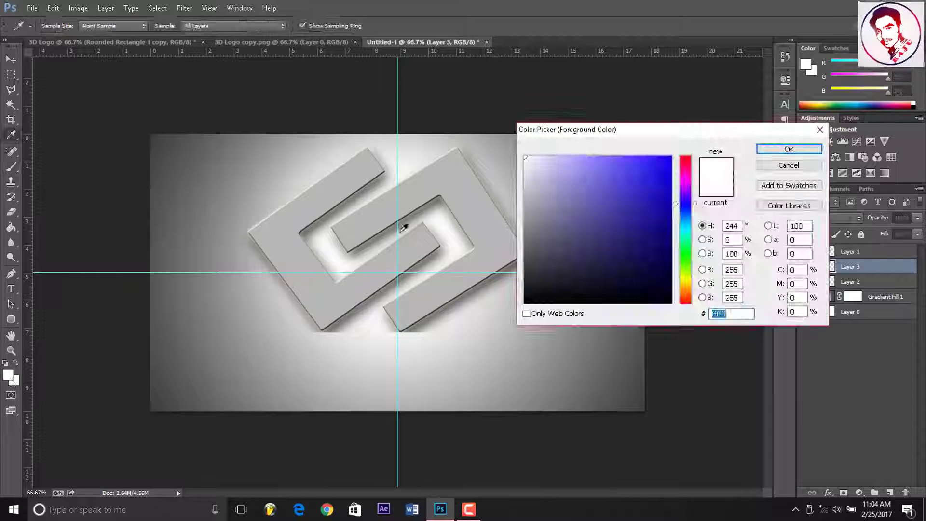
pyautogui.click(527, 300)
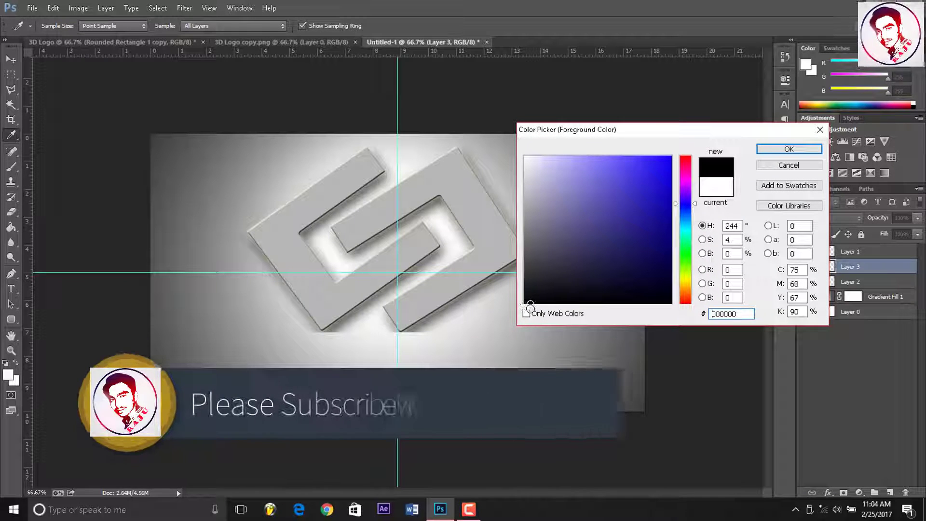
pyautogui.click(786, 149)
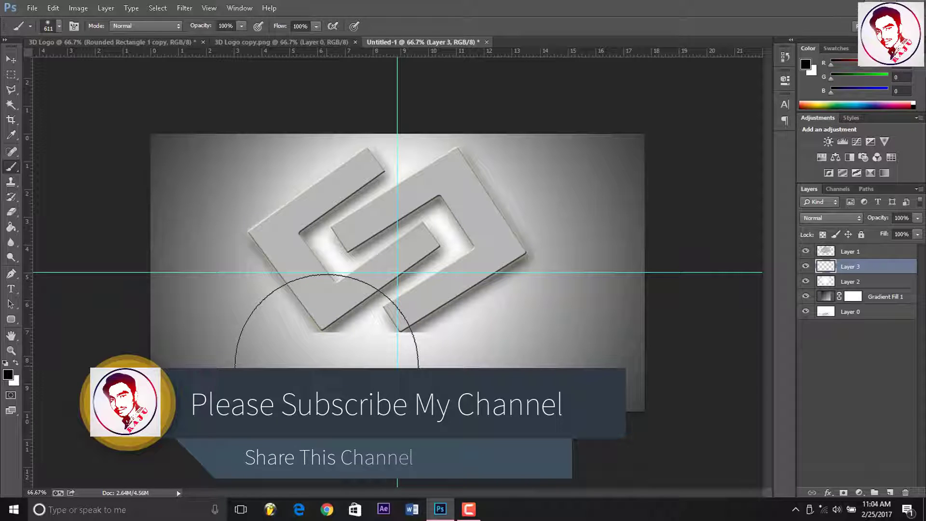
pyautogui.press('[')
pyautogui.press('[')
pyautogui.press('[')
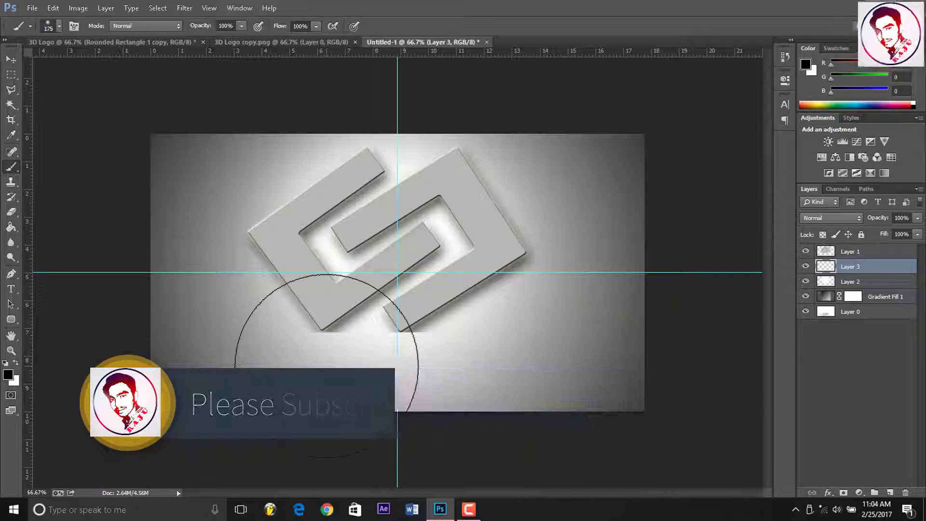
pyautogui.press('[')
# Draw a thin elliptical selection under the logo, fill it black, and deselect.
pyautogui.moveTo(10, 75); pyautogui.dragTo(39, 83)
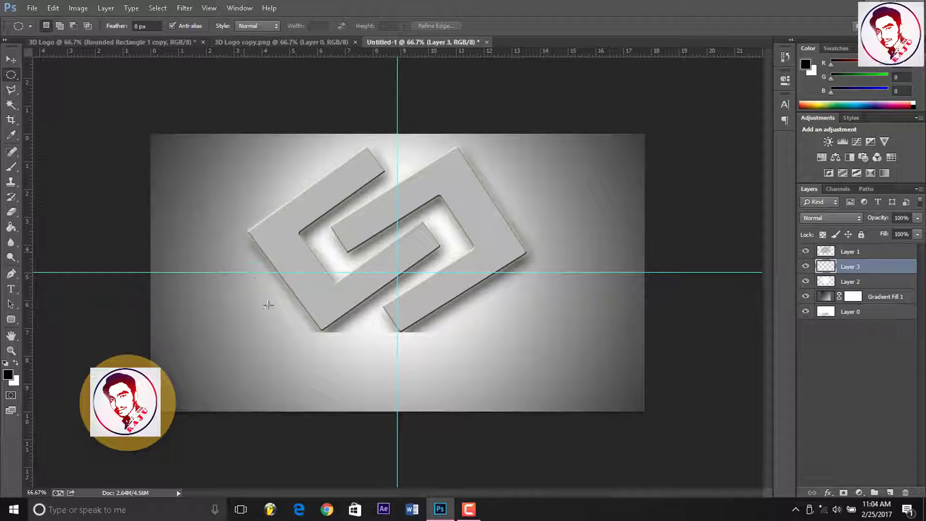
pyautogui.moveTo(262, 334); pyautogui.dragTo(500, 351)
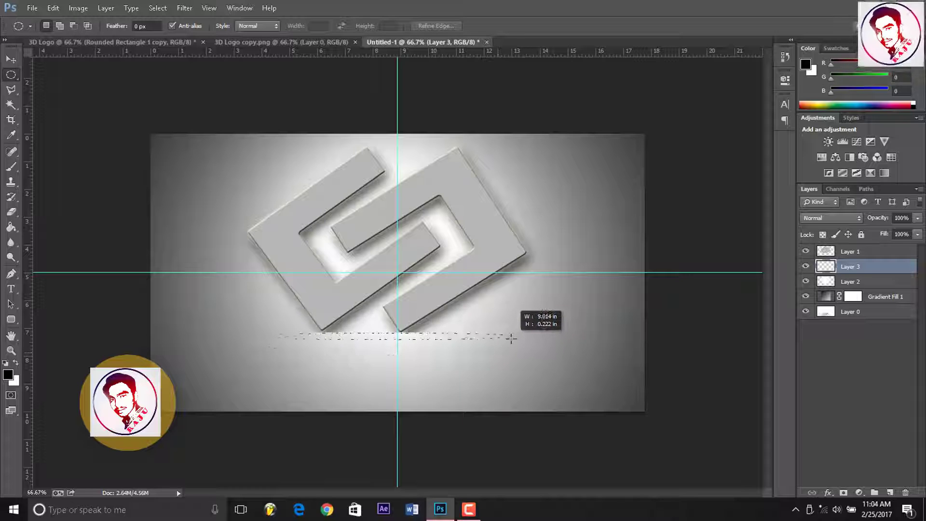
pyautogui.moveTo(501, 351); pyautogui.dragTo(512, 345)
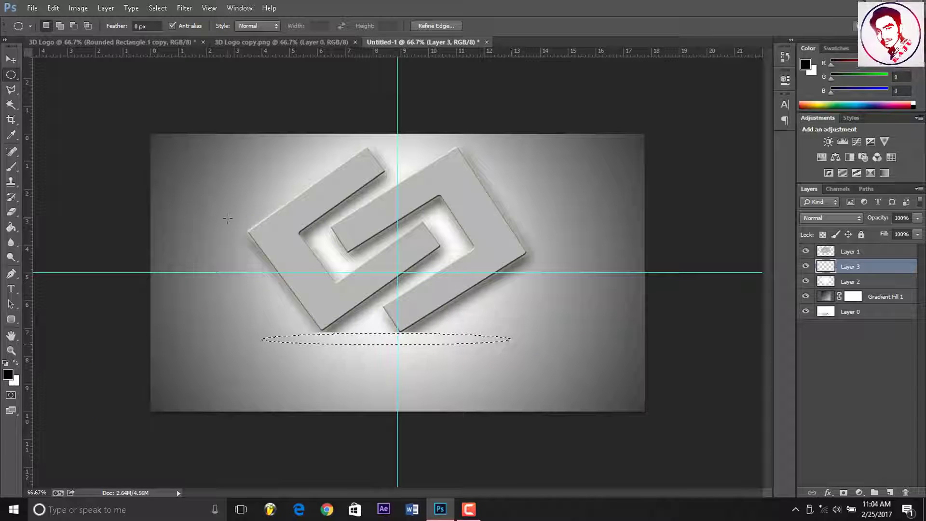
pyautogui.click(11, 198)
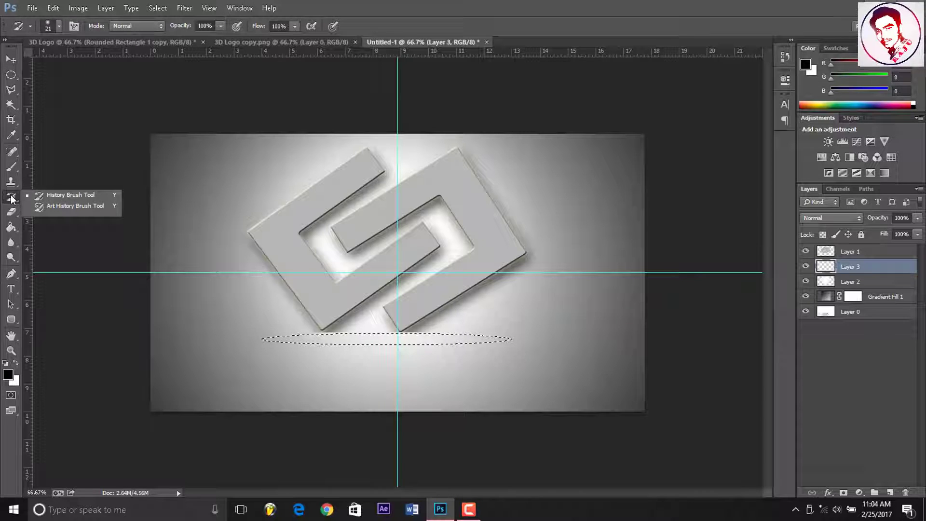
pyautogui.click(11, 229)
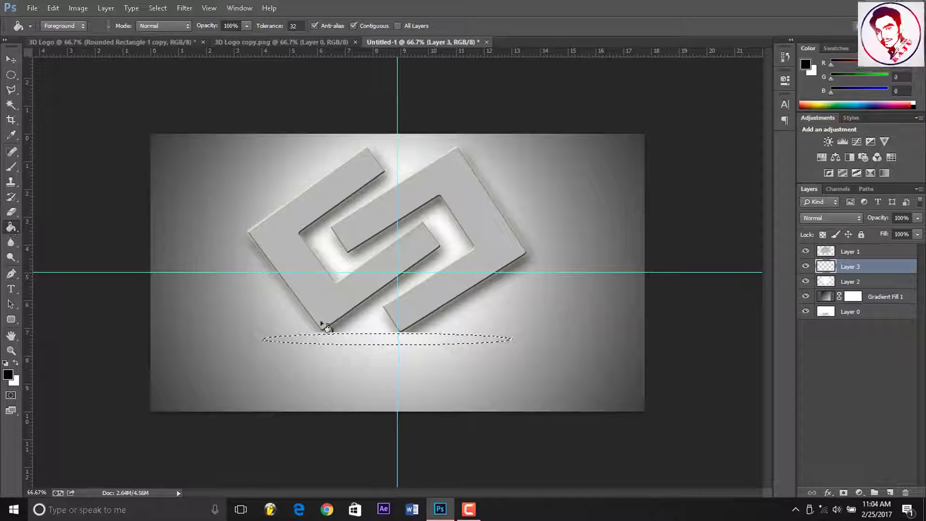
pyautogui.click(368, 345)
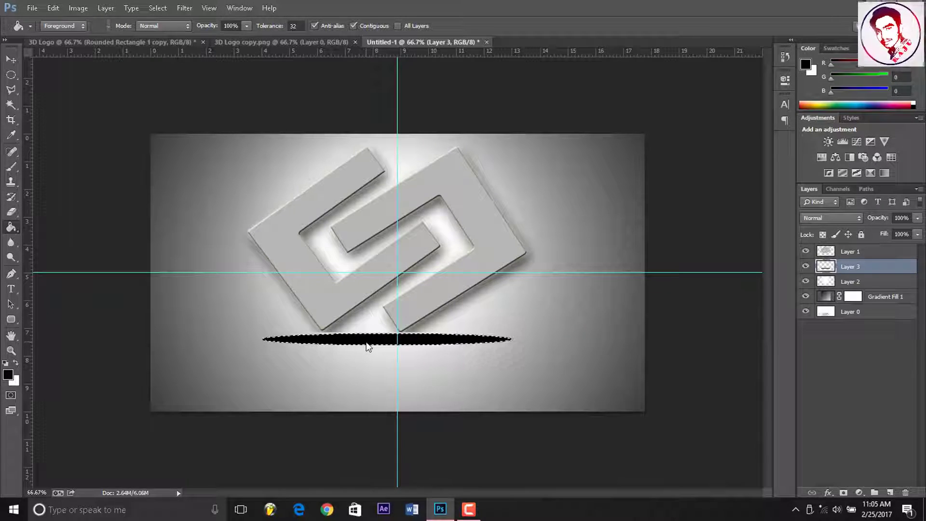
pyautogui.hotkey('ctrl', 'd')
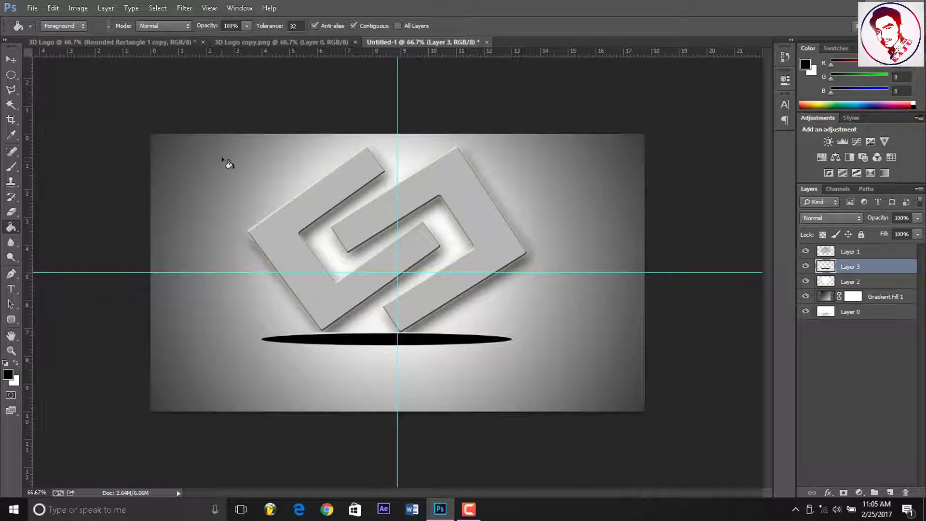
# Apply a Gaussian Blur of about 22.3 px to Layer 3's black ellipse beneath the logo.
pyautogui.click(185, 8)
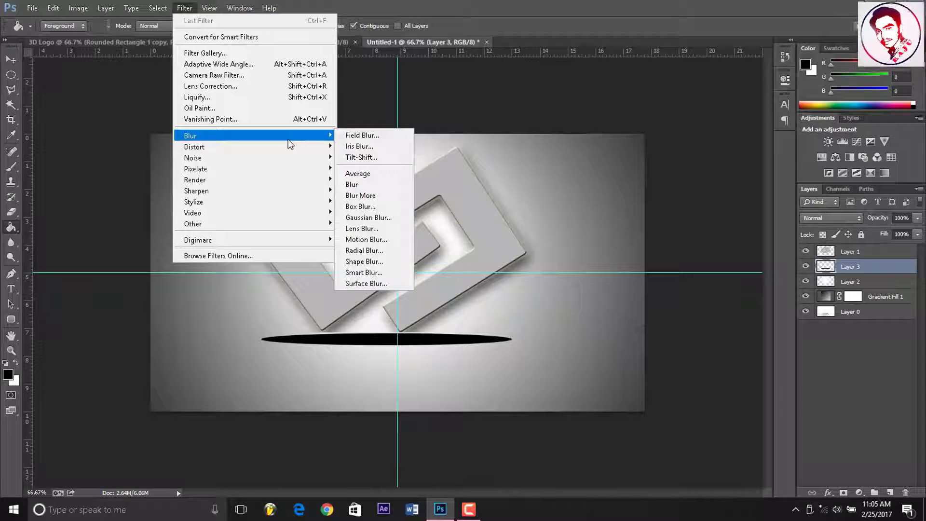
pyautogui.moveTo(217, 135)
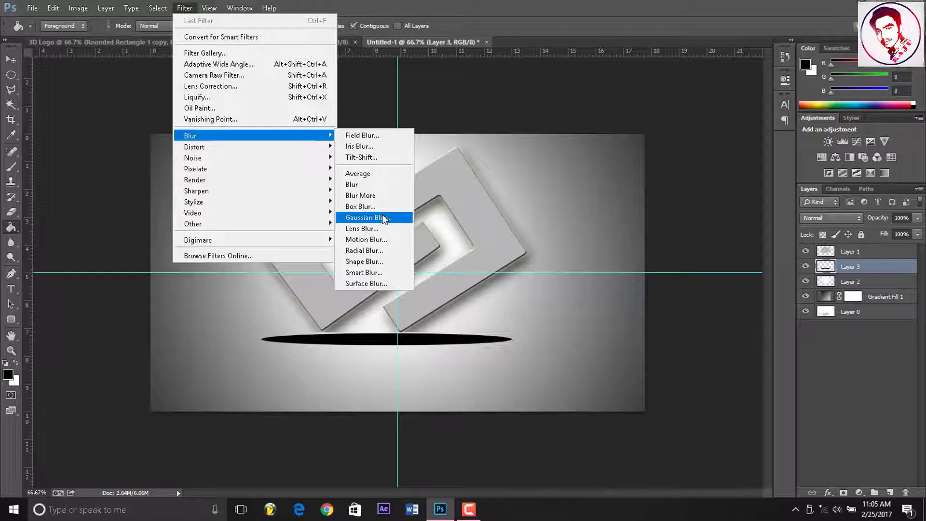
pyautogui.click(378, 218)
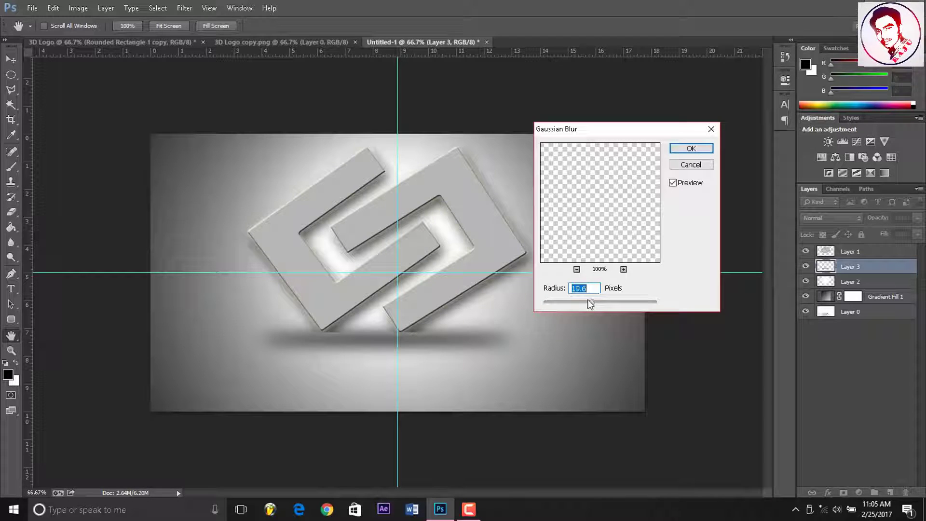
pyautogui.moveTo(593, 301)
pyautogui.mouseDown()
pyautogui.moveTo(583, 301)
pyautogui.moveTo(593, 302)
pyautogui.mouseUp()
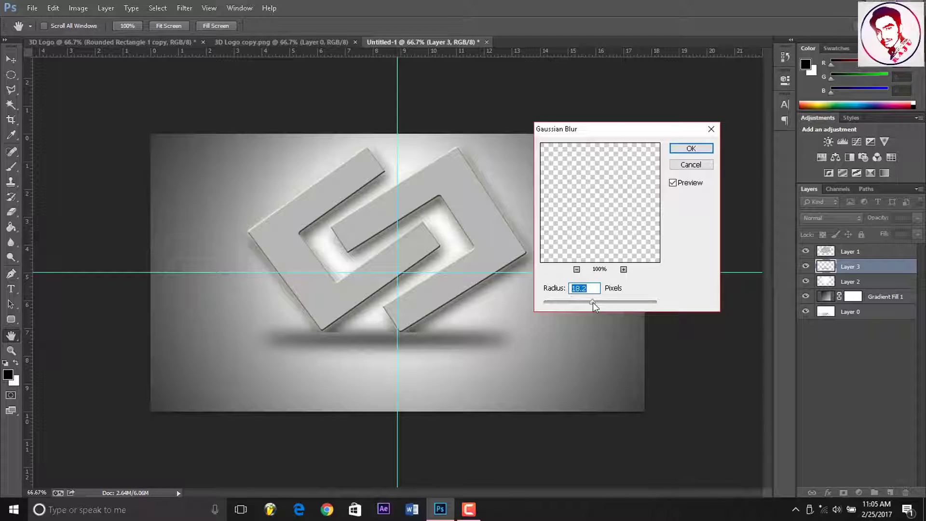
pyautogui.moveTo(592, 303); pyautogui.dragTo(601, 301)
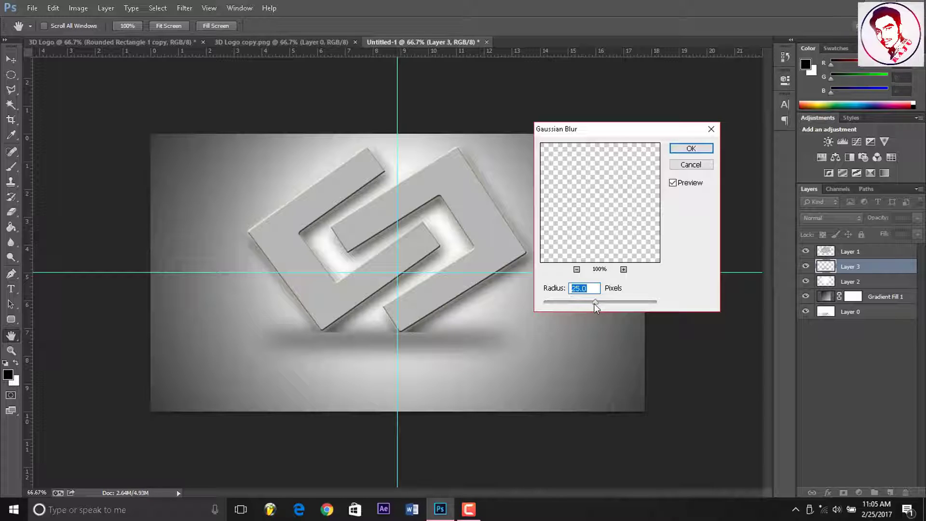
pyautogui.moveTo(595, 302); pyautogui.dragTo(593, 302)
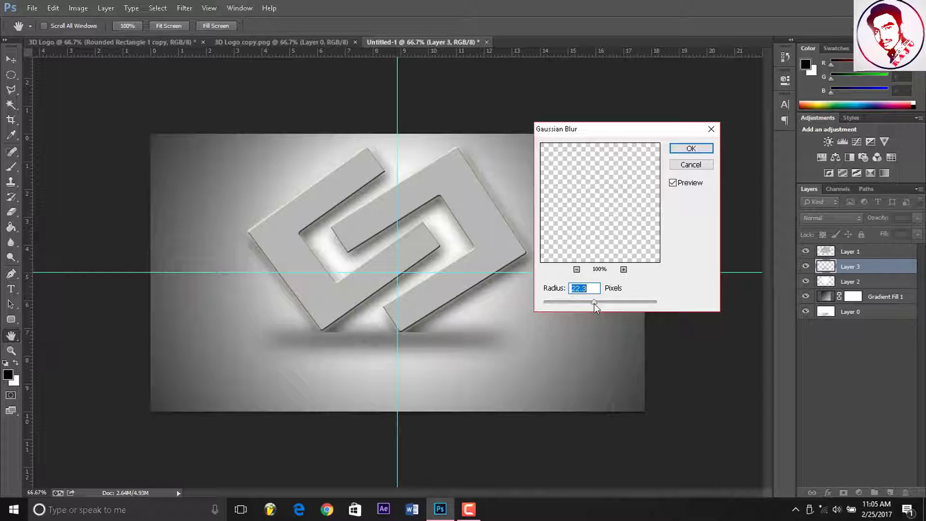
pyautogui.click(685, 149)
pyautogui.press('v')
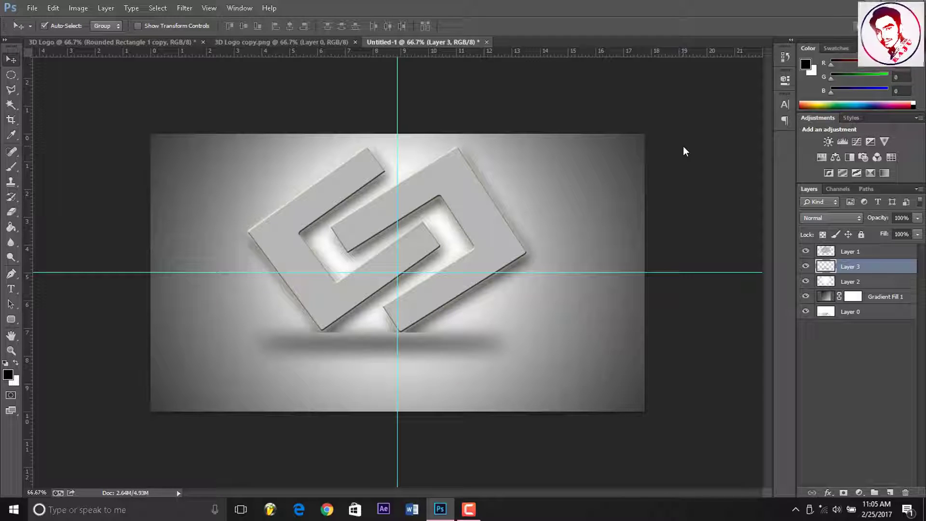
# With the Eraser, erase part of the area below the logo on Layer 1.
pyautogui.click(11, 212)
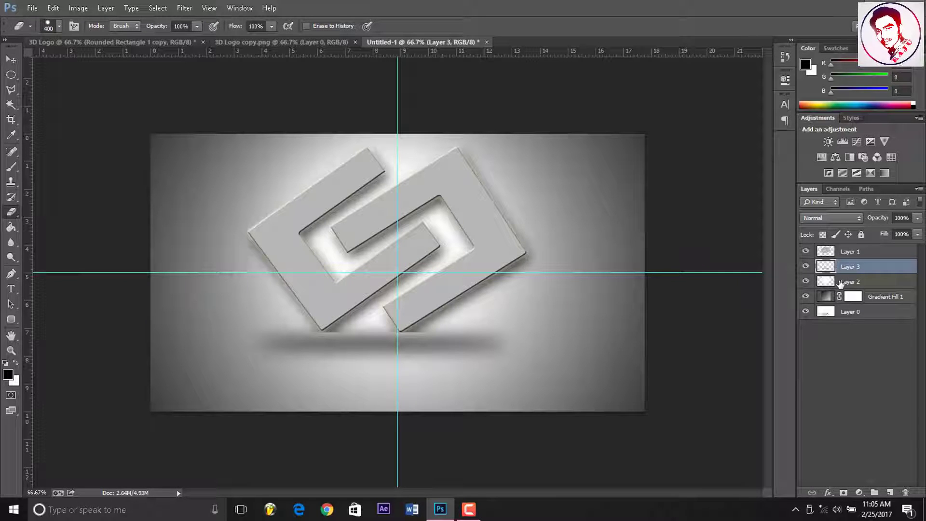
pyautogui.click(841, 283)
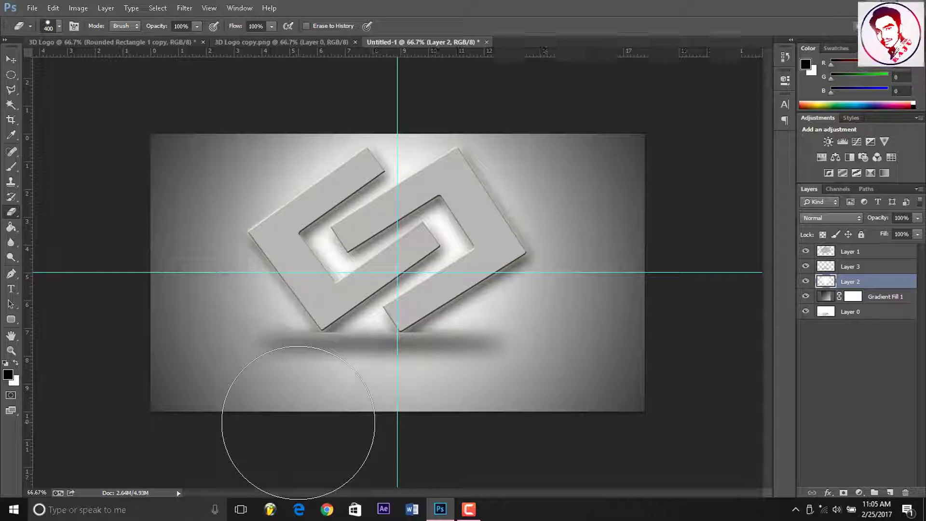
pyautogui.hotkey('alt', ']')
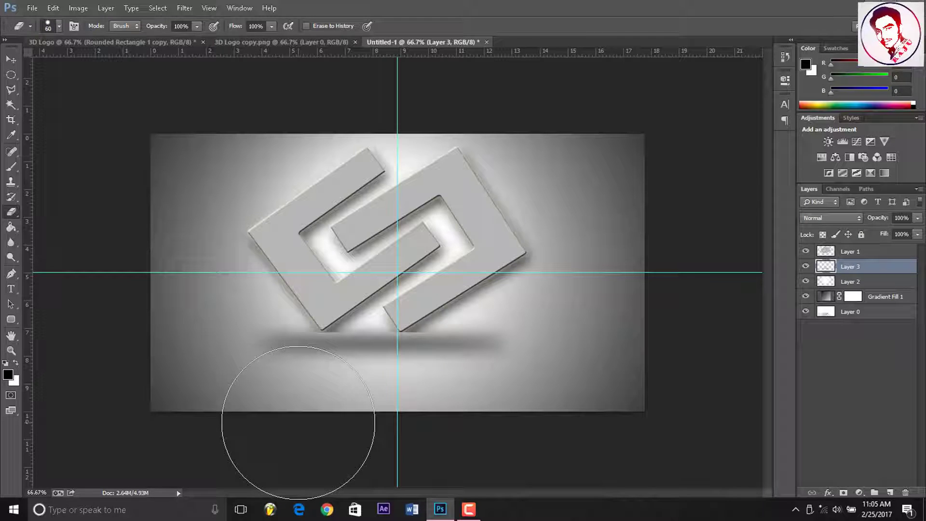
pyautogui.click(825, 251)
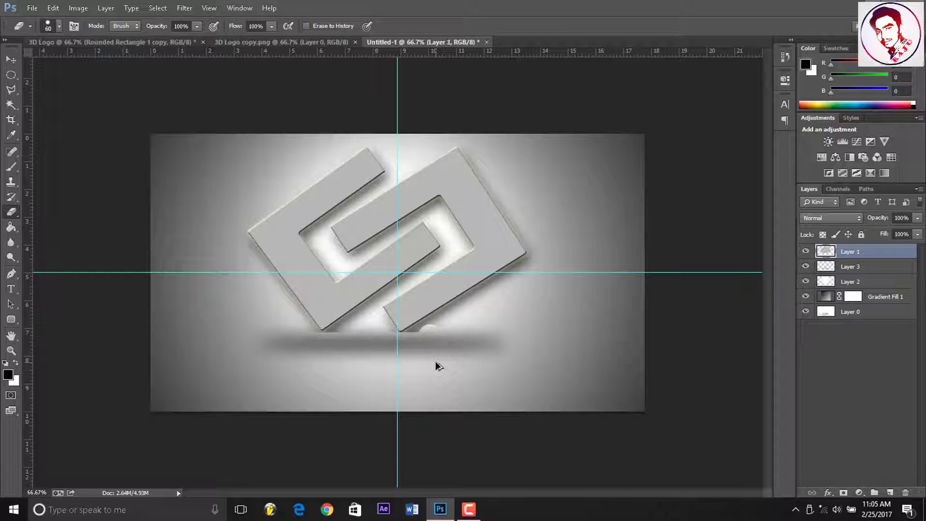
pyautogui.moveTo(423, 355); pyautogui.dragTo(418, 342)
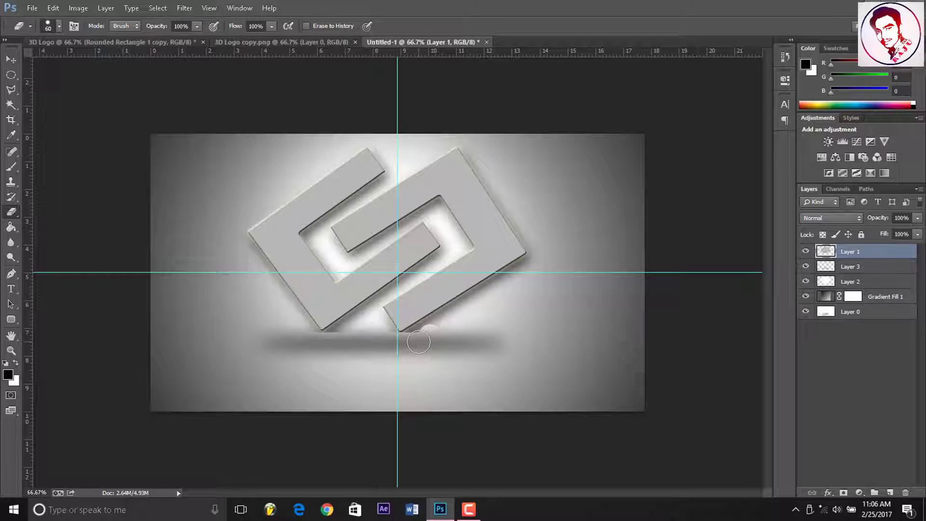
# Set the eraser brush hardness to 0% for soft-edged erasing.
pyautogui.rightClick(418, 342)
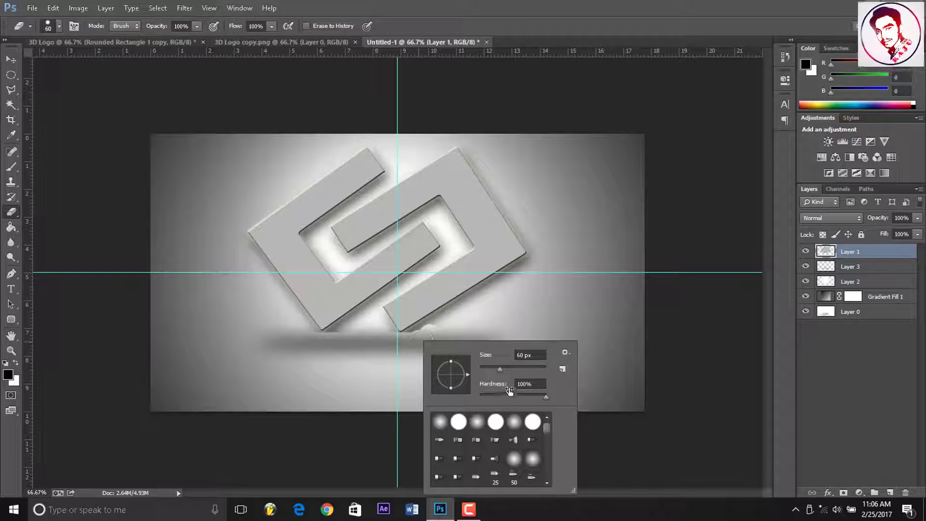
pyautogui.moveTo(505, 395); pyautogui.dragTo(452, 395)
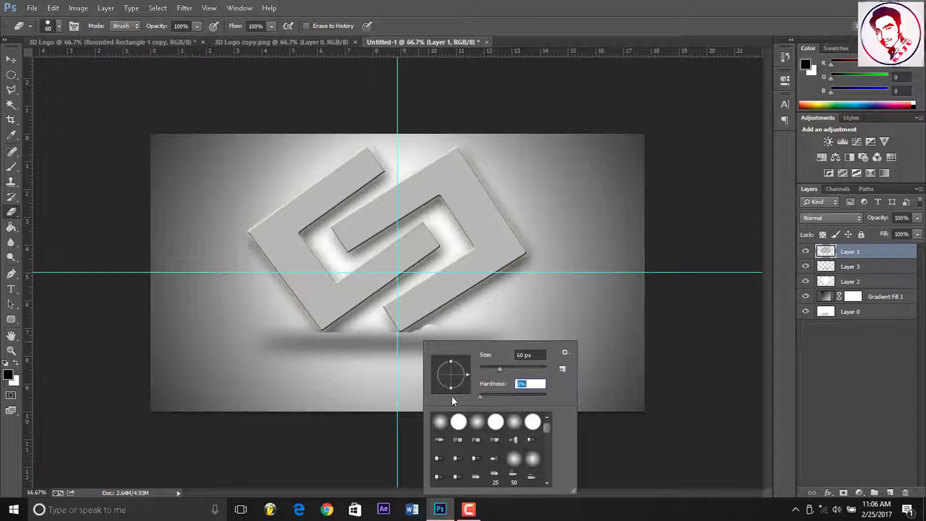
pyautogui.click(610, 289)
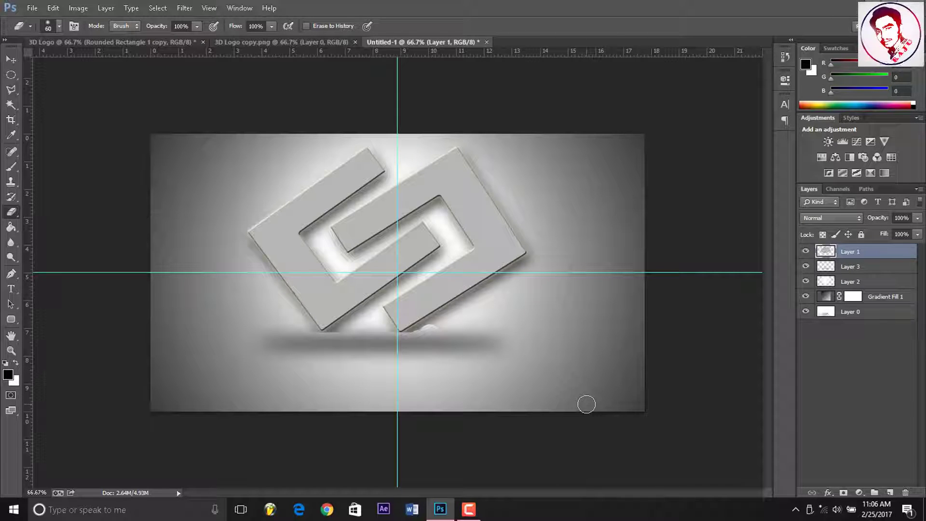
# Test-erase a light patch from Layer 3's shadow, undo it, and reselect Layer 1.
pyautogui.hotkey('alt', '[')
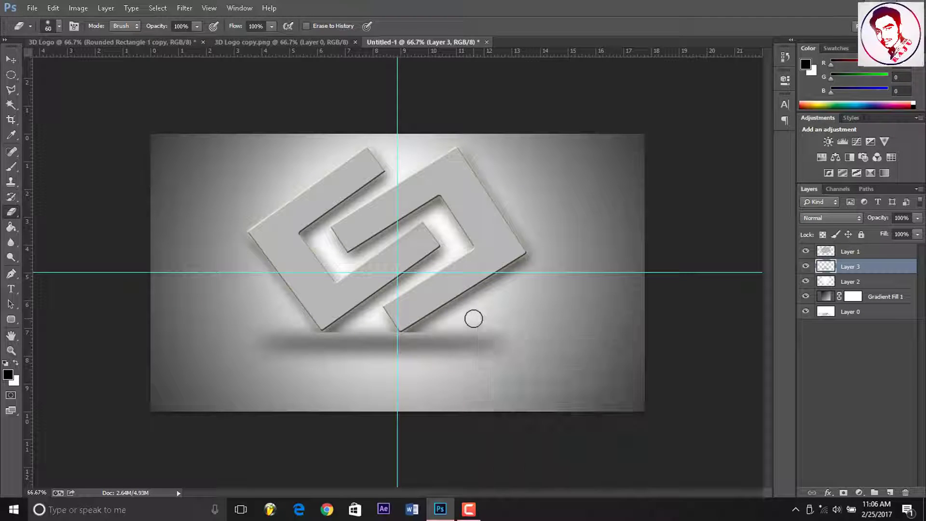
pyautogui.rightClick(474, 319)
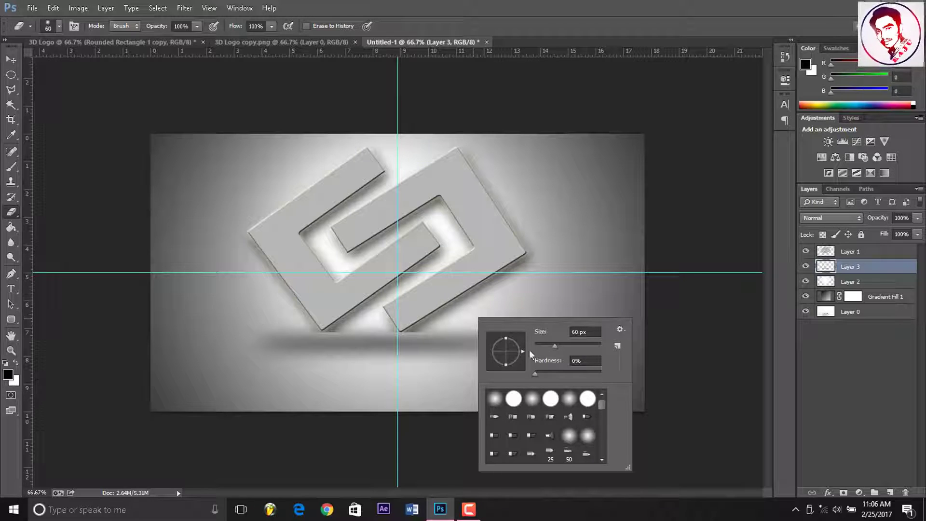
pyautogui.click(450, 388)
pyautogui.moveTo(437, 329); pyautogui.dragTo(442, 350)
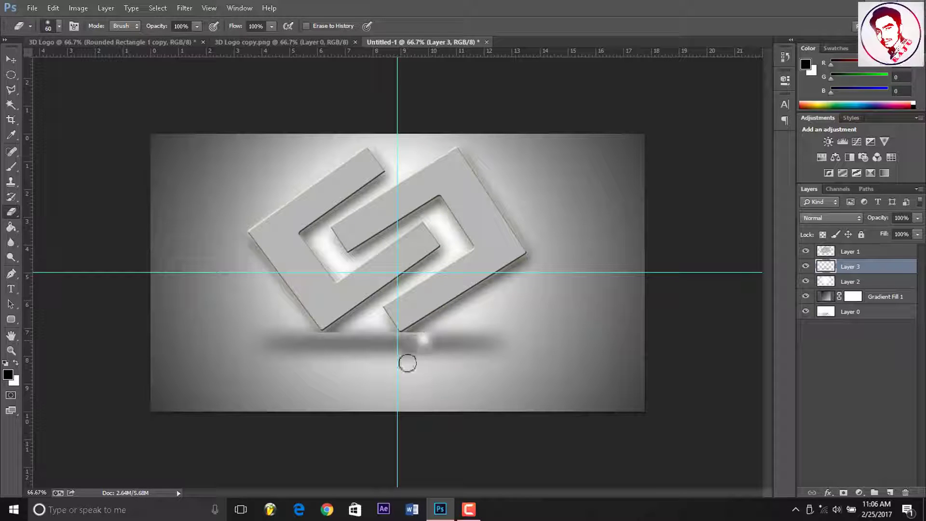
pyautogui.hotkey('ctrl', 'z')
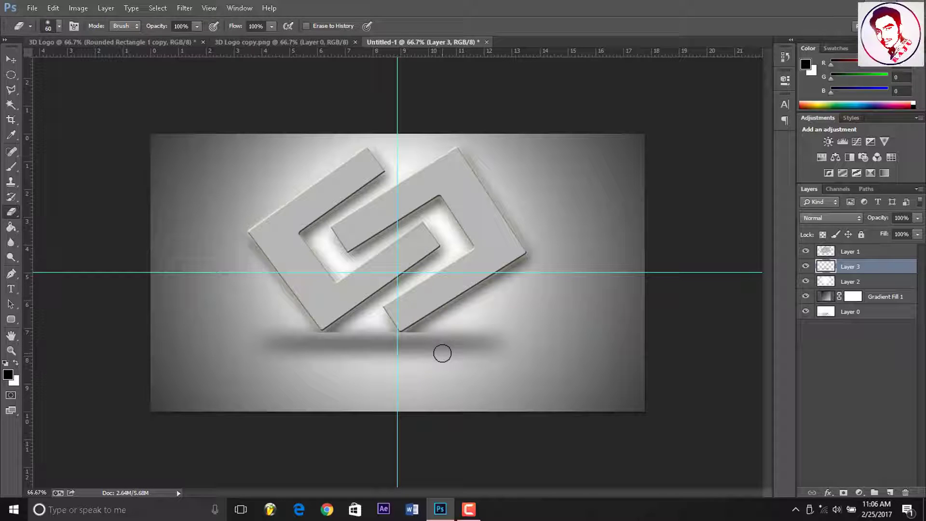
pyautogui.click(826, 252)
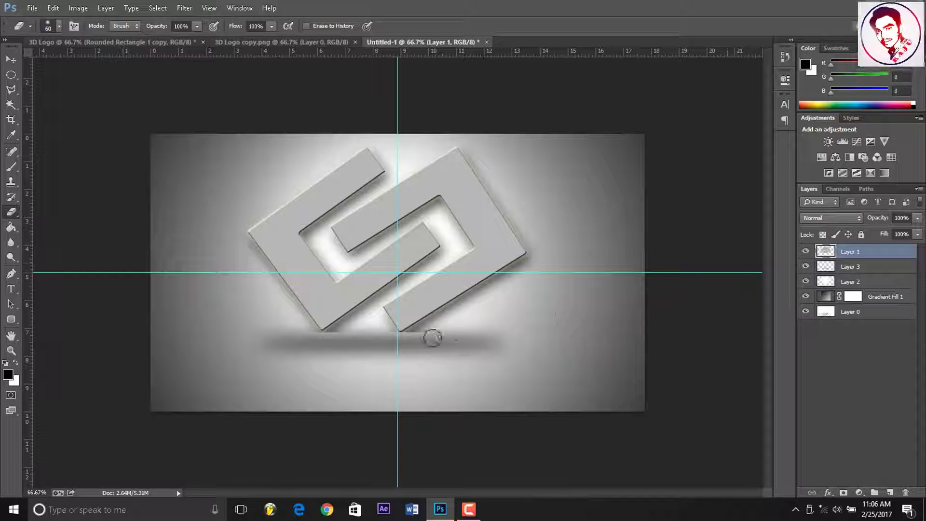
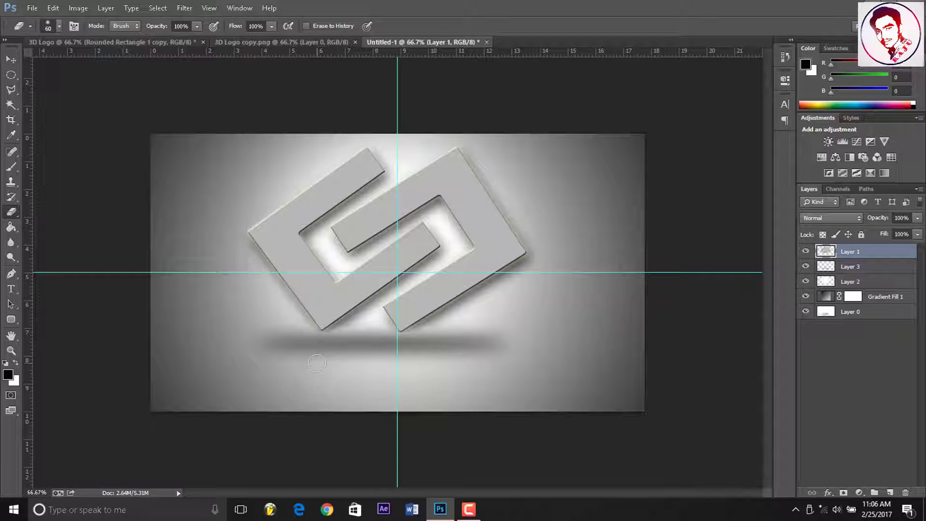
# Select the Gradient Fill 1 layer with the Move tool after glancing at guide settings.
pyautogui.click(11, 59)
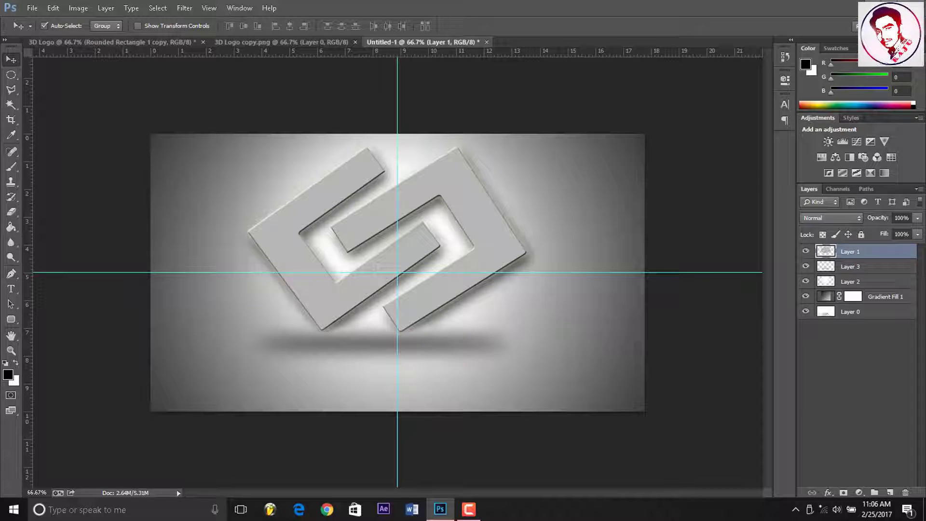
pyautogui.doubleClick(586, 273)
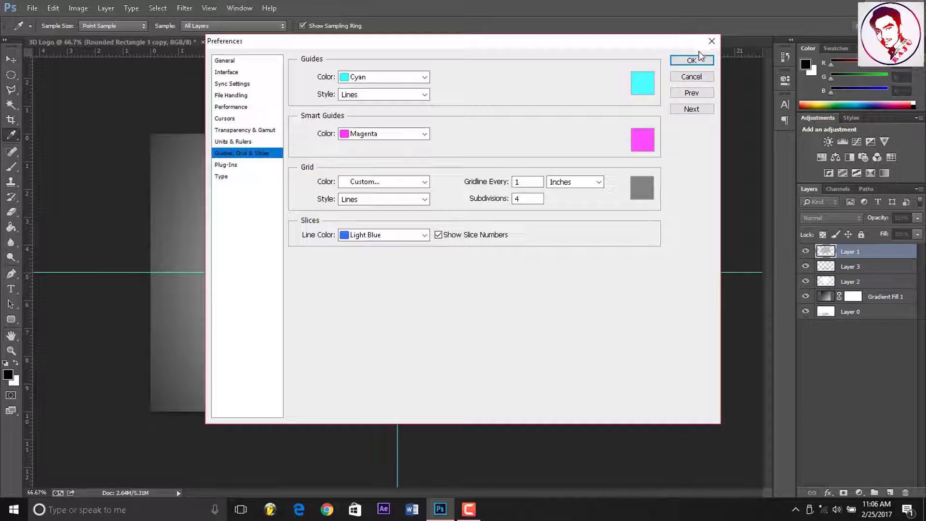
pyautogui.click(692, 60)
pyautogui.click(601, 199)
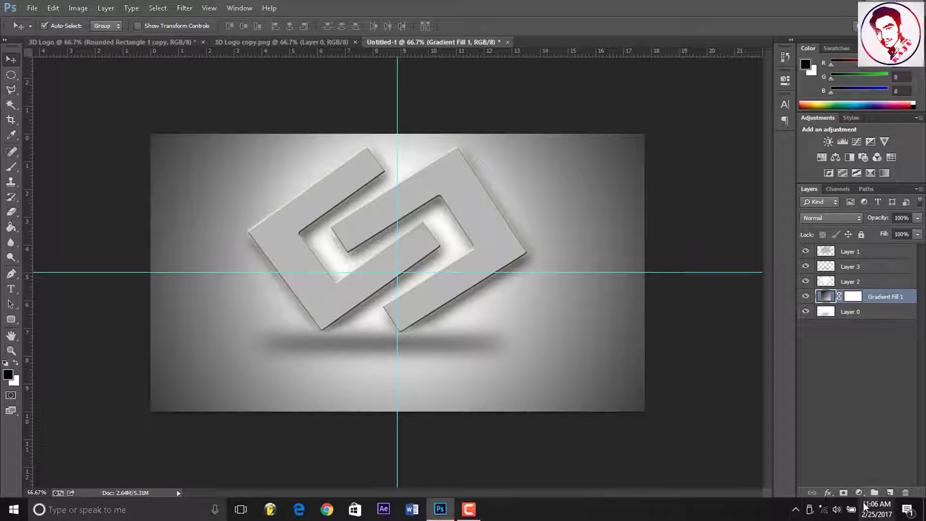
pyautogui.click(828, 493)
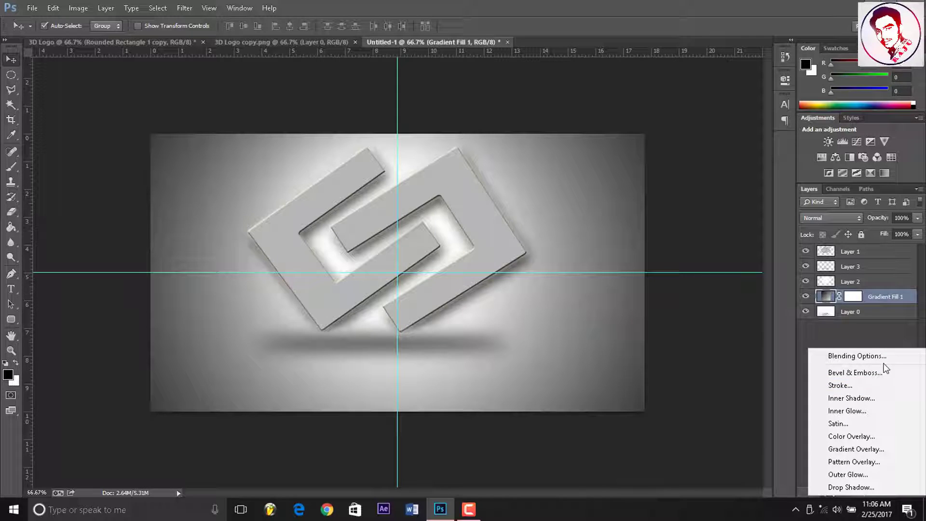
pyautogui.click(824, 303)
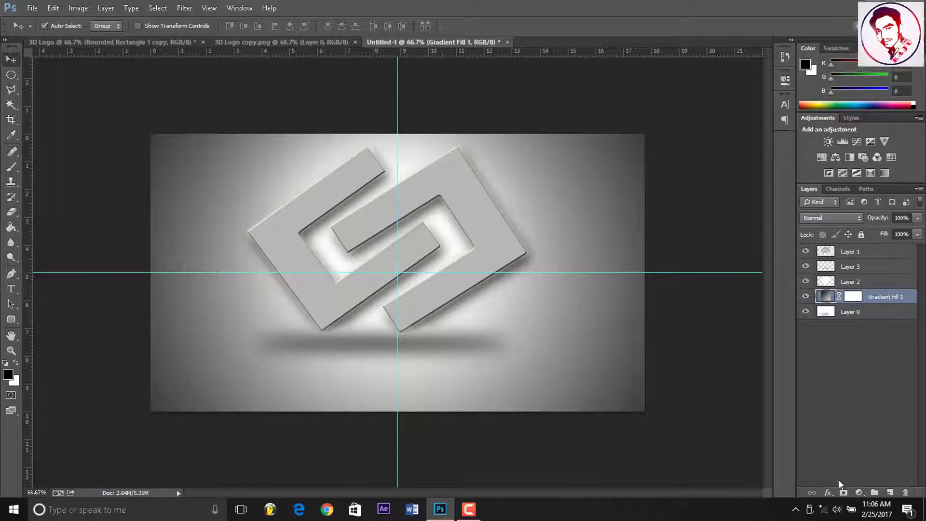
# Add a new radial gradient fill layer using the orange-yellow preset.
pyautogui.click(860, 492)
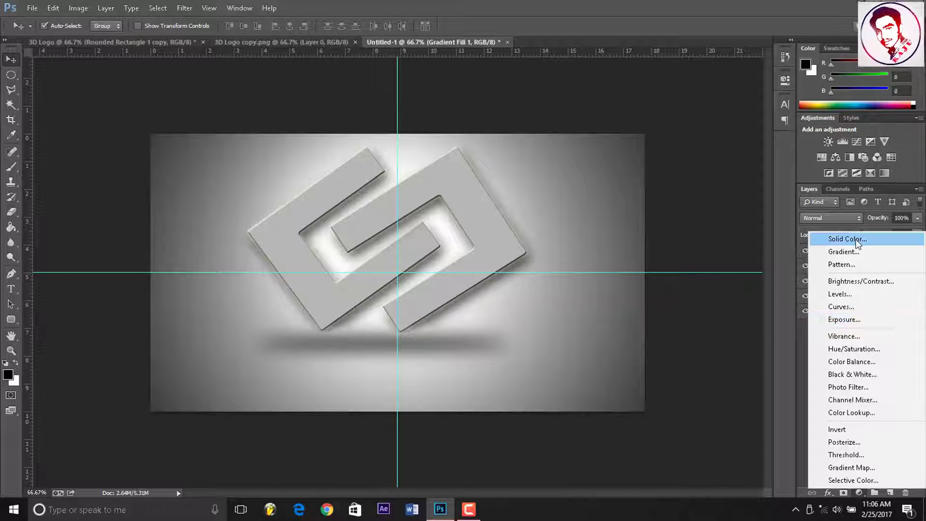
pyautogui.click(856, 253)
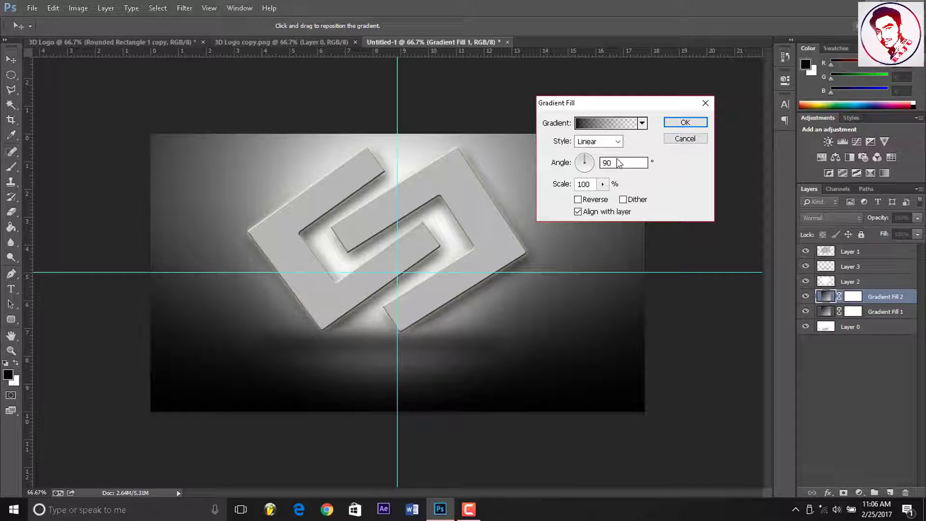
pyautogui.click(616, 141)
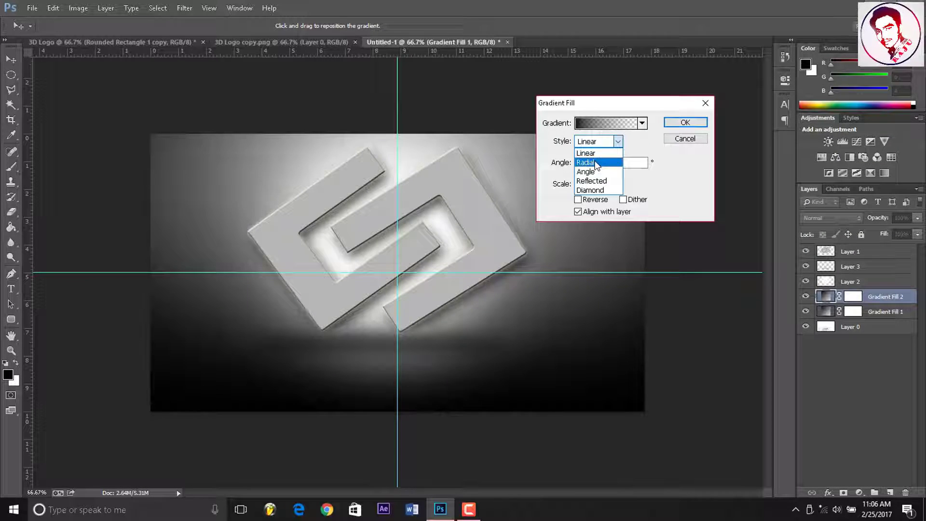
pyautogui.click(598, 159)
pyautogui.click(642, 123)
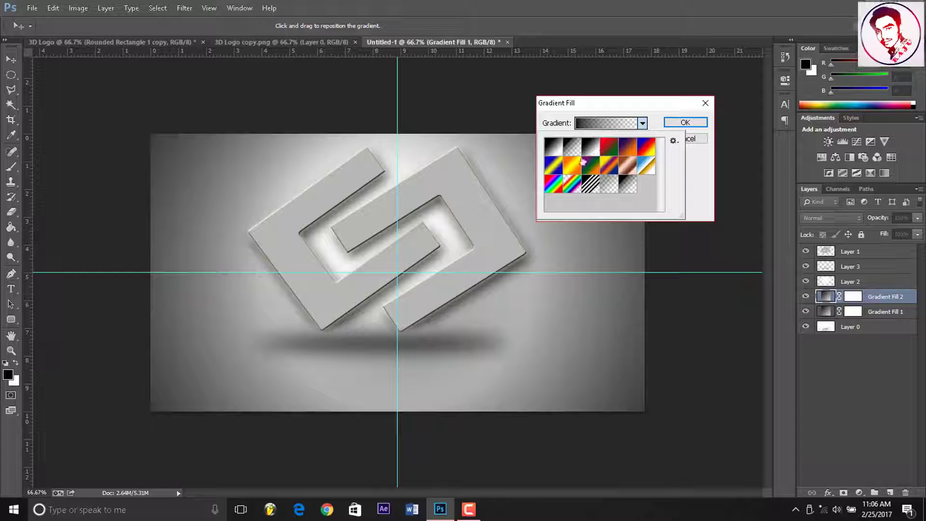
pyautogui.click(582, 161)
pyautogui.click(658, 118)
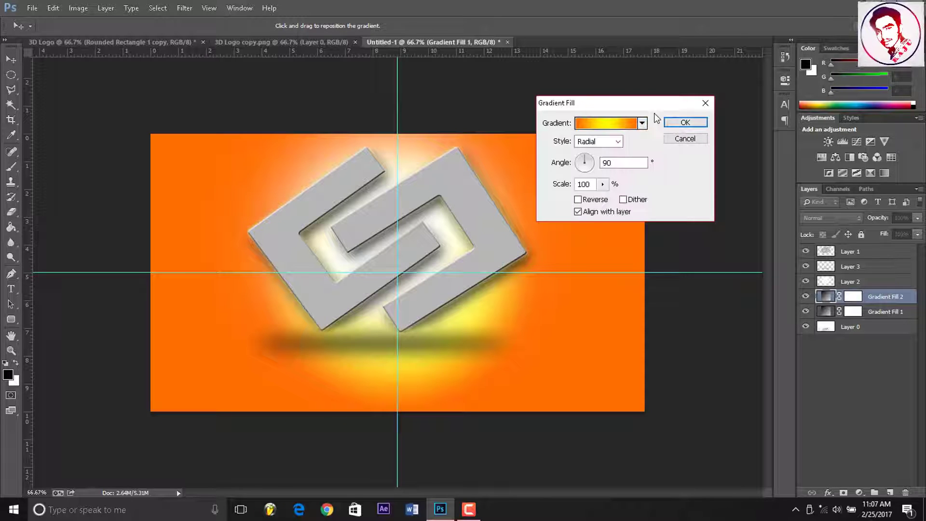
# In the Gradient Editor, set the left colour stop to pink.
pyautogui.click(614, 127)
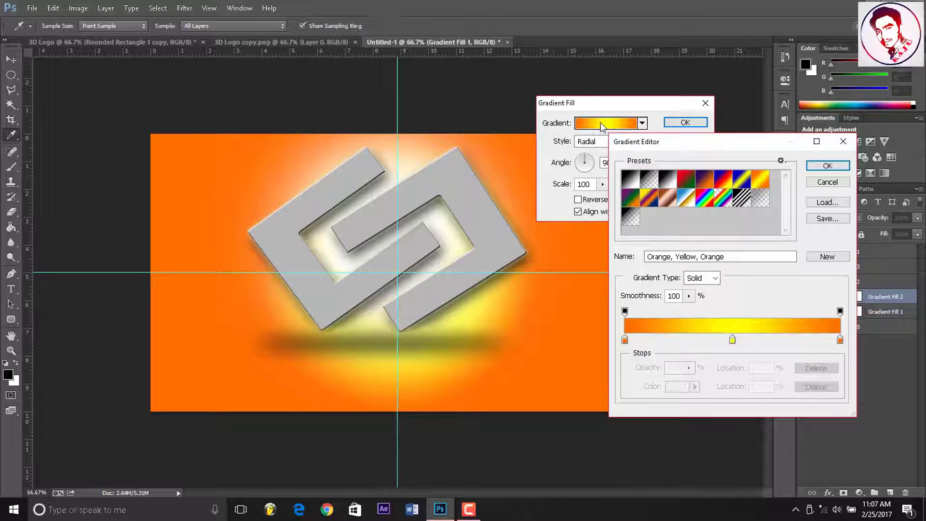
pyautogui.click(626, 341)
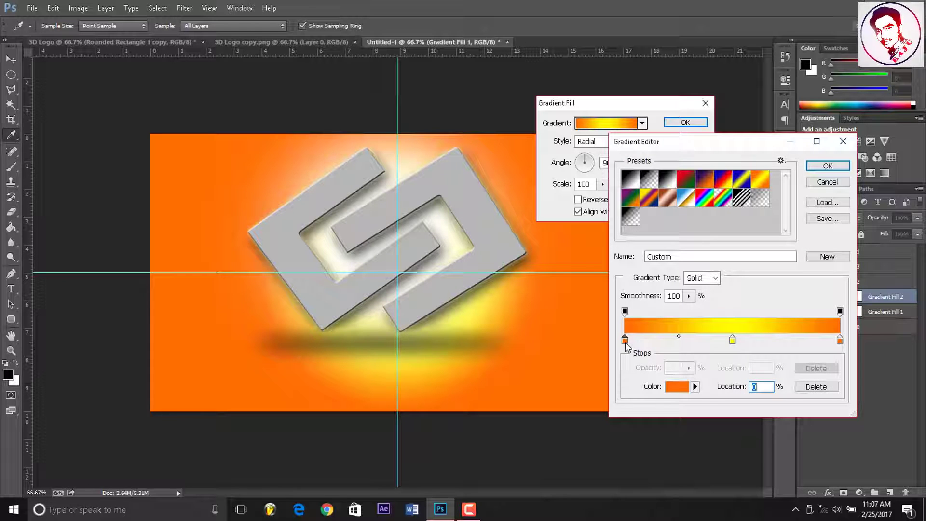
pyautogui.click(677, 387)
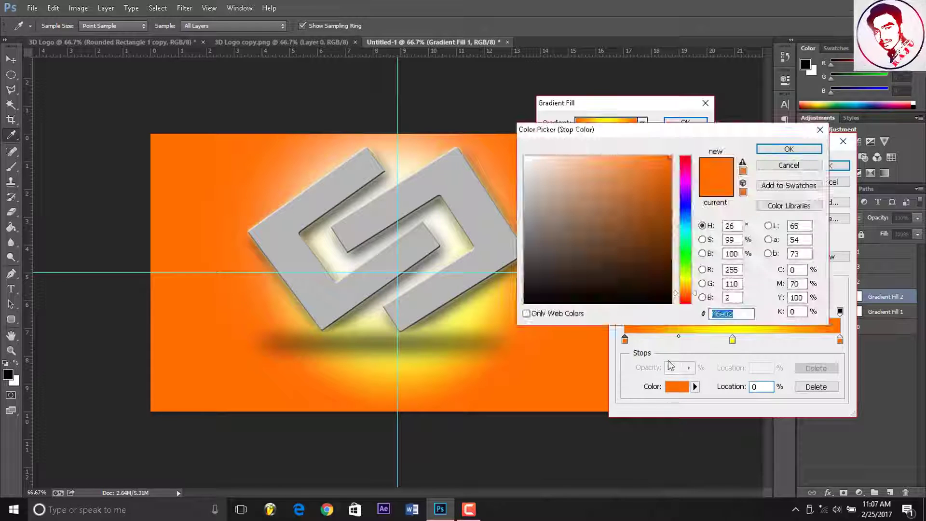
pyautogui.click(686, 171)
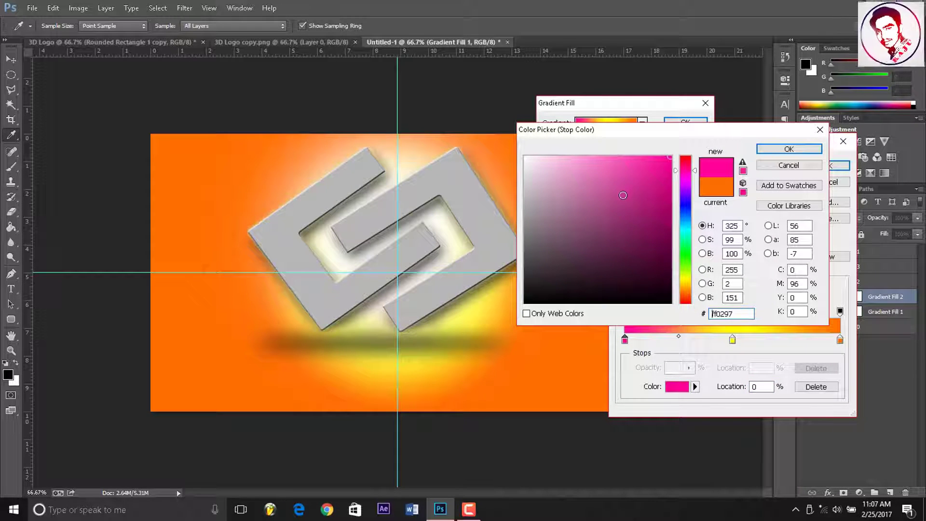
pyautogui.click(789, 150)
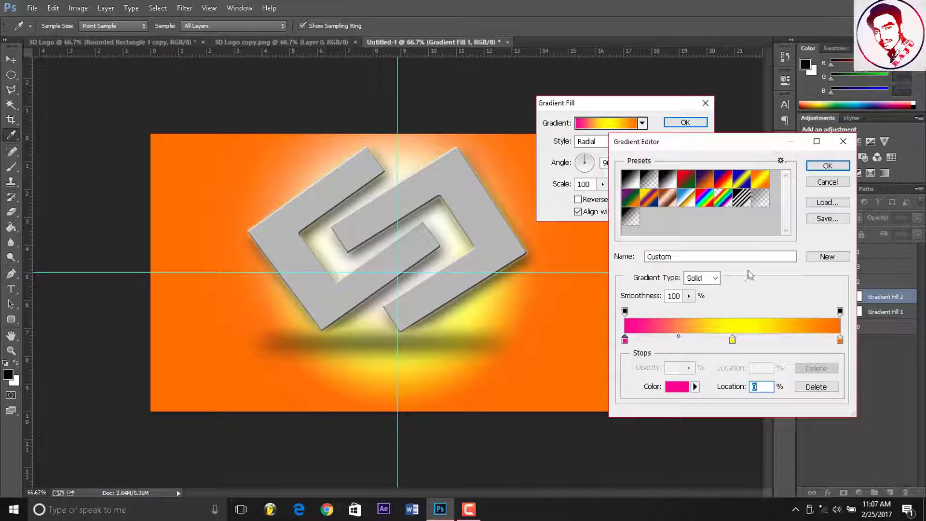
# Set the right colour stop of the gradient to red.
pyautogui.click(841, 340)
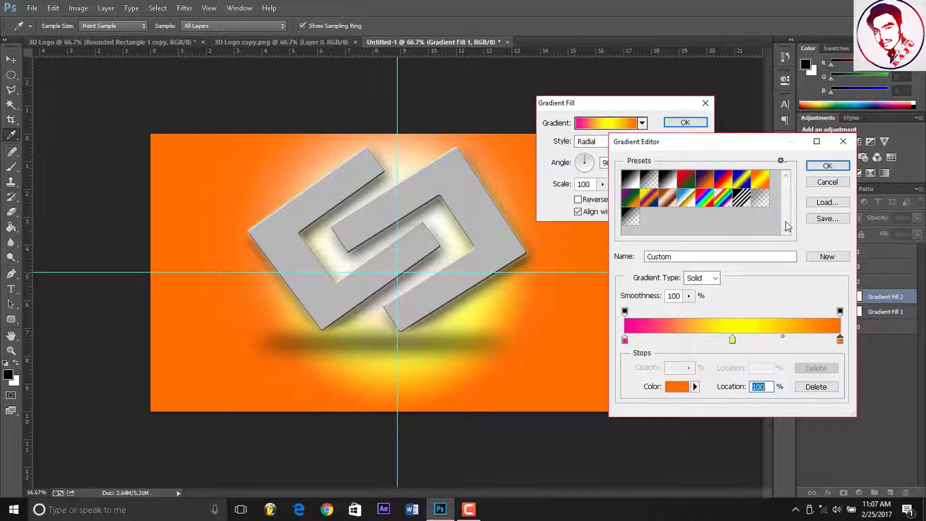
pyautogui.click(676, 386)
pyautogui.moveTo(683, 174); pyautogui.dragTo(690, 157)
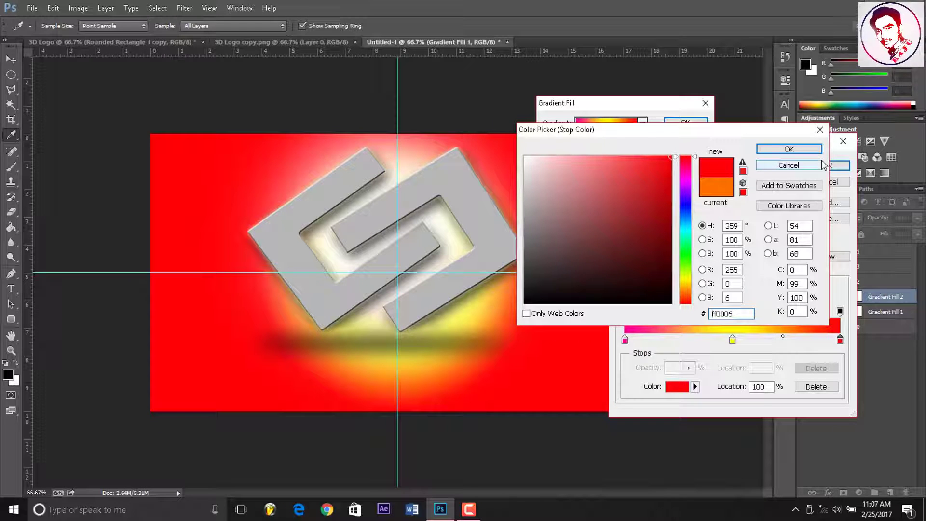
pyautogui.click(797, 151)
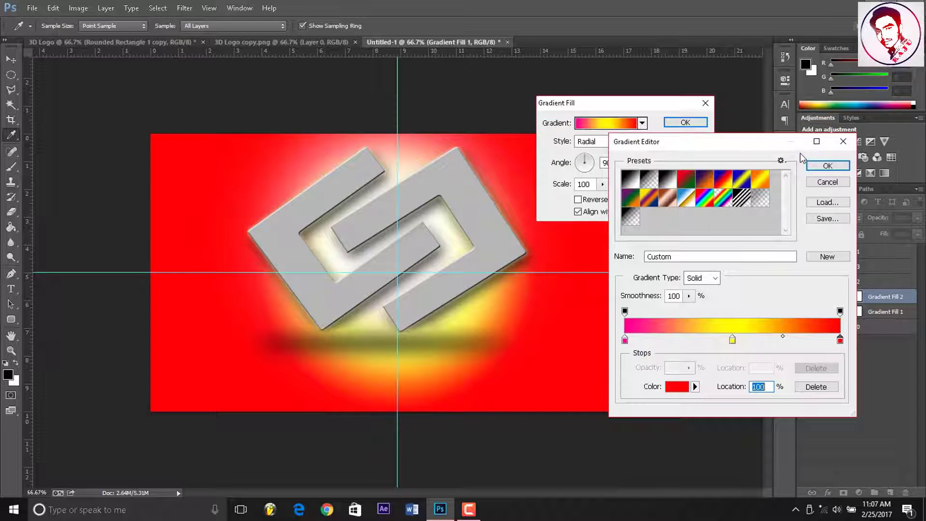
# Change the middle colour stop to blue and accept the new gradient.
pyautogui.click(732, 340)
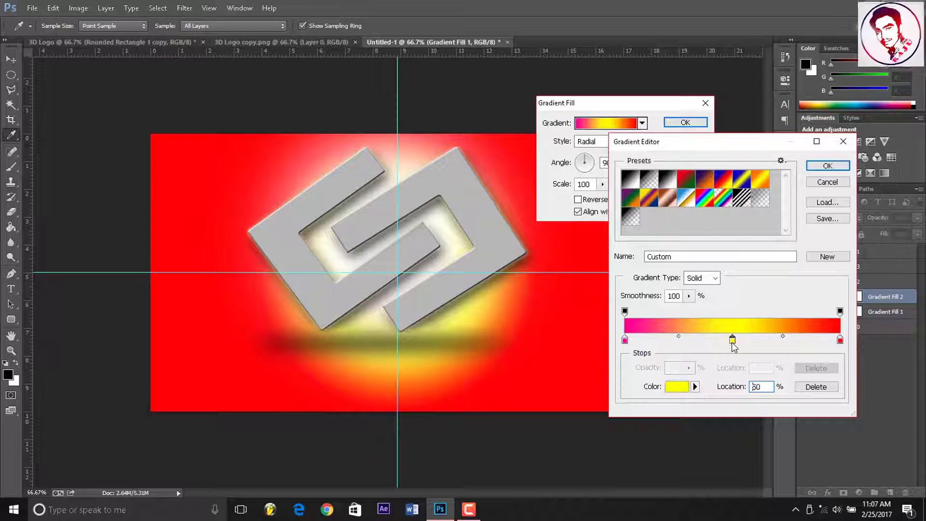
pyautogui.click(685, 389)
pyautogui.moveTo(584, 294); pyautogui.dragTo(582, 339)
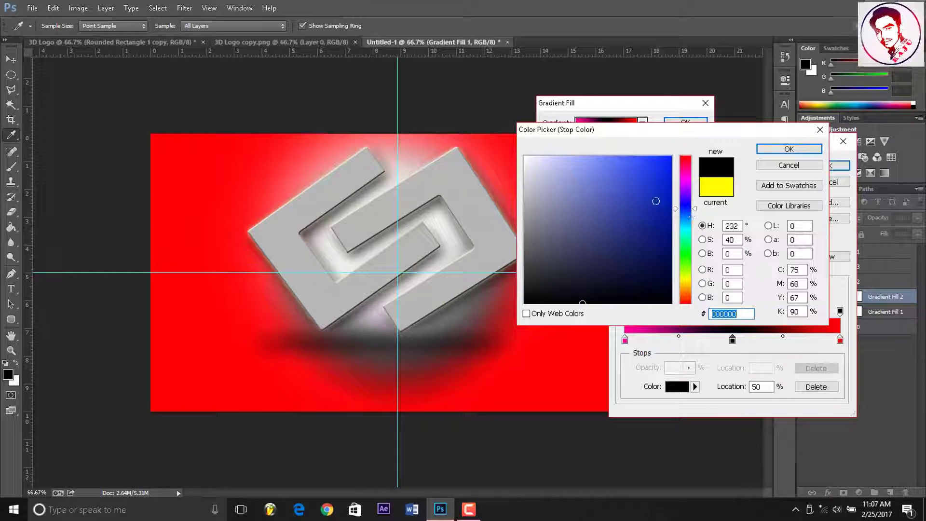
pyautogui.moveTo(656, 202); pyautogui.dragTo(655, 182)
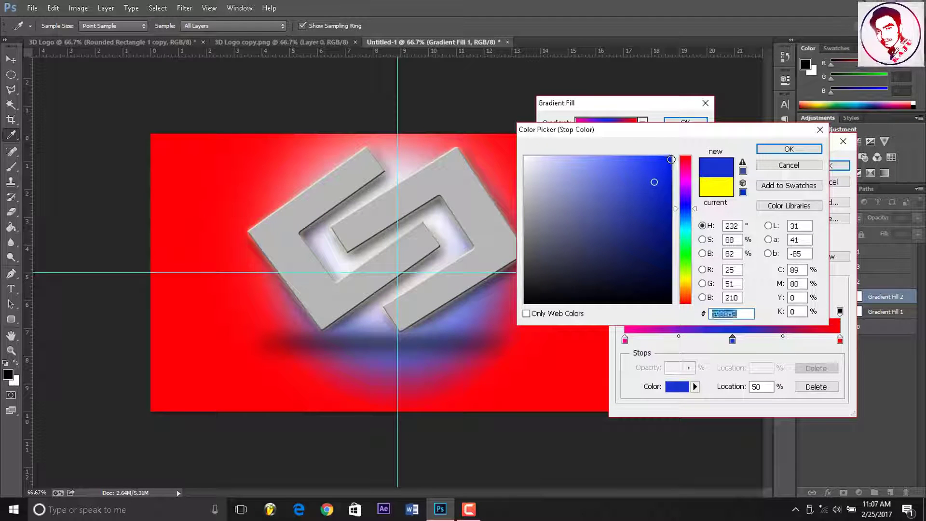
pyautogui.click(772, 149)
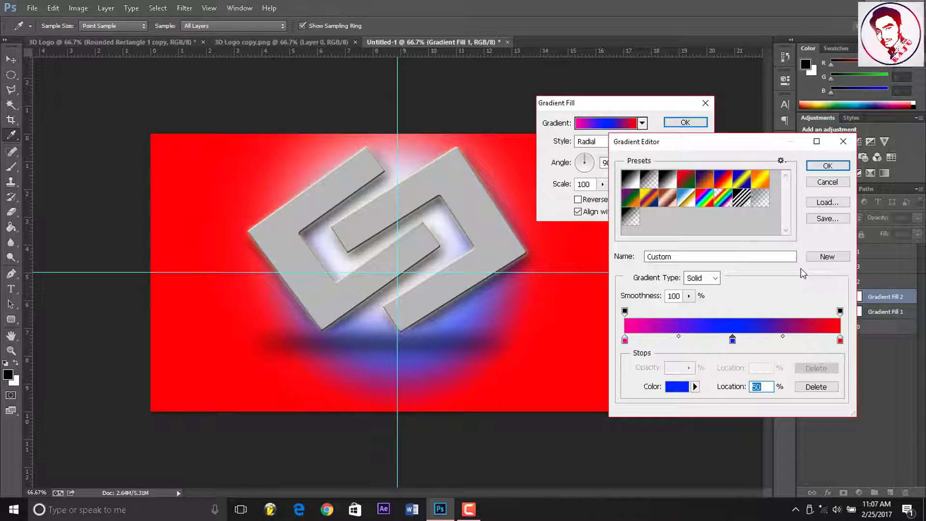
pyautogui.click(834, 168)
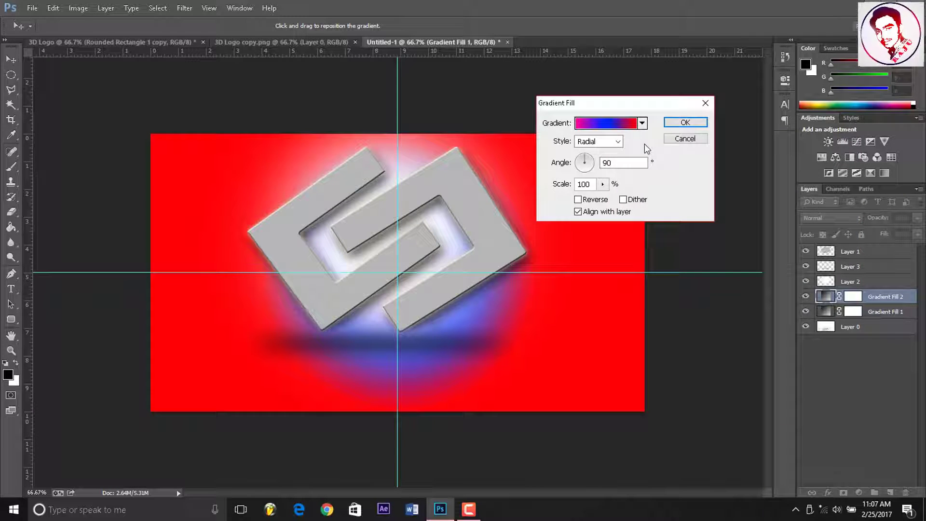
# Reverse the radial gradient and raise its scale to about 693%.
pyautogui.click(588, 202)
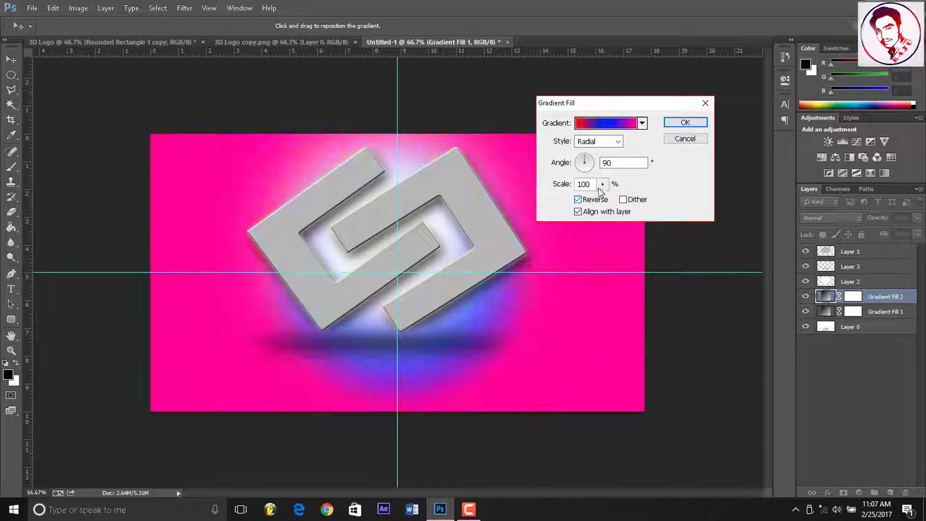
pyautogui.click(603, 185)
pyautogui.moveTo(625, 200); pyautogui.dragTo(641, 200)
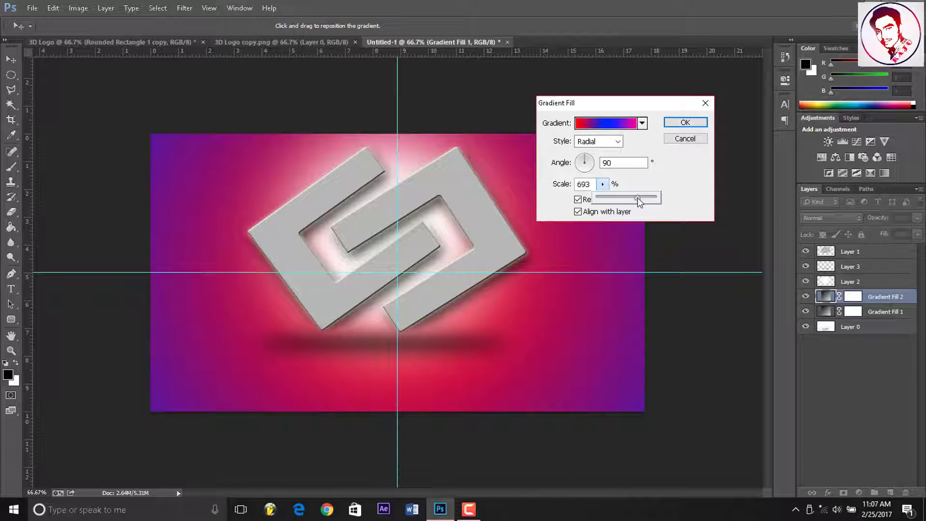
pyautogui.click(685, 122)
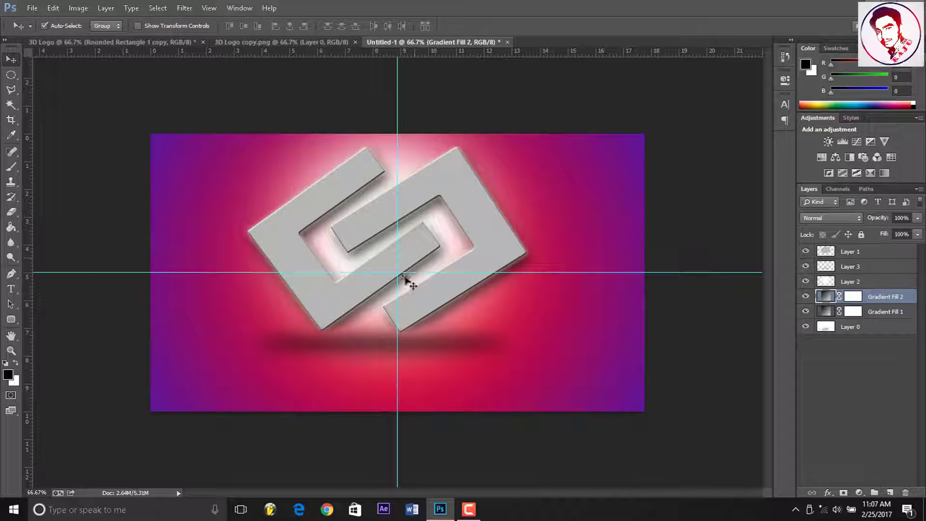
# Remove both guides and type the heading 'MAKE LOGO TO YOUR CHOOS' below the logo.
pyautogui.moveTo(403, 273); pyautogui.dragTo(410, 46)
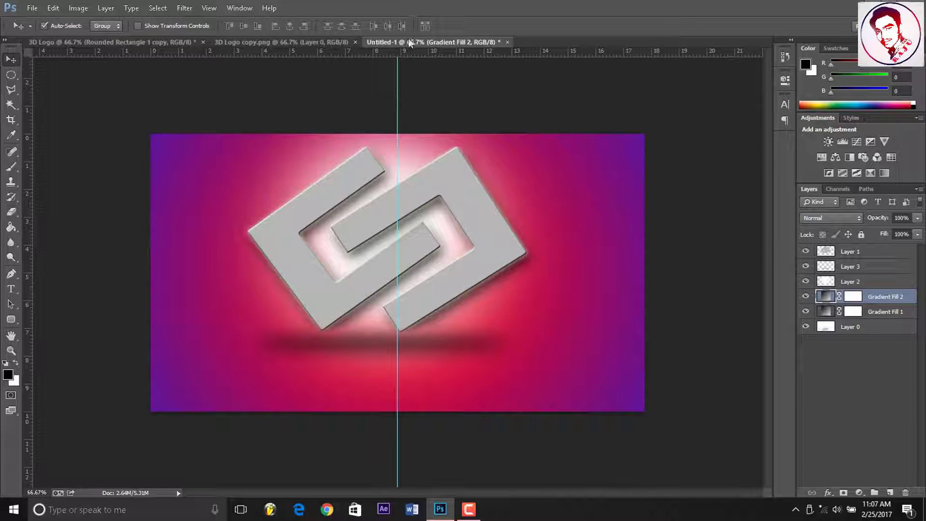
pyautogui.moveTo(399, 178); pyautogui.dragTo(2, 129)
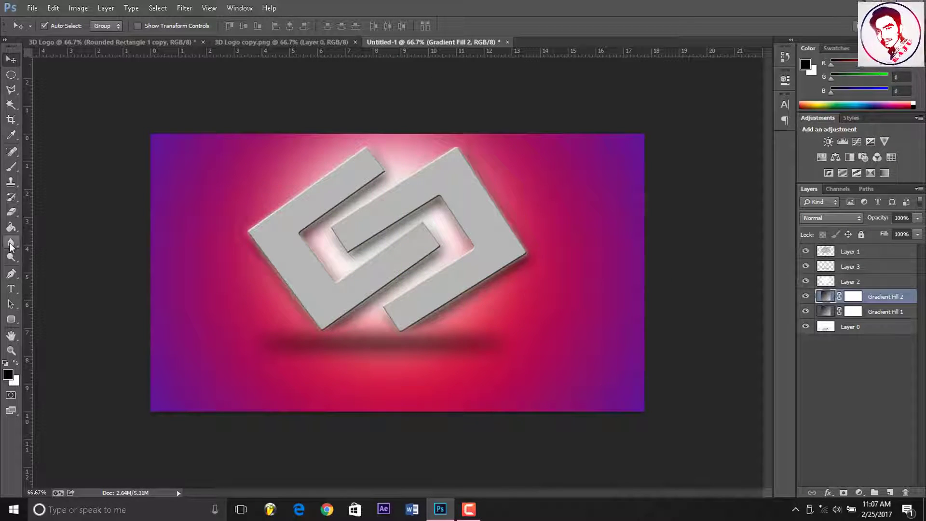
pyautogui.click(11, 289)
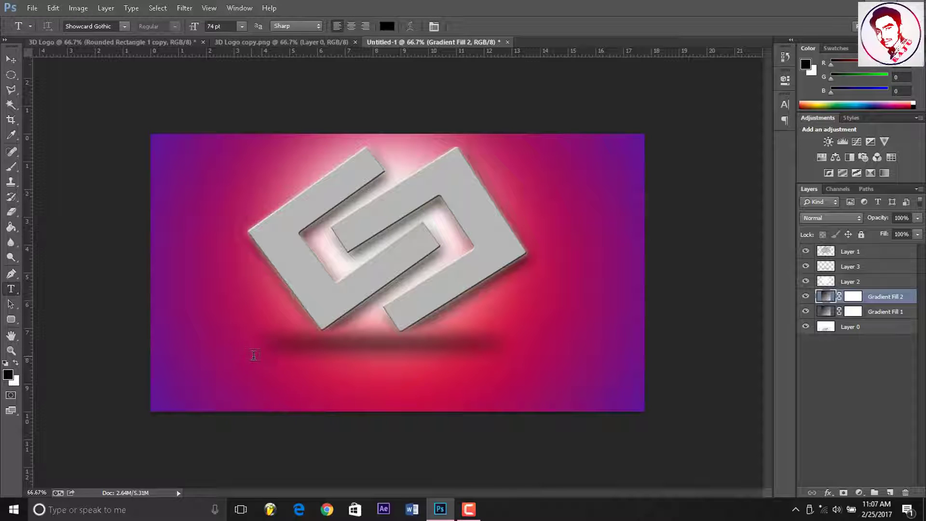
pyautogui.click(254, 361)
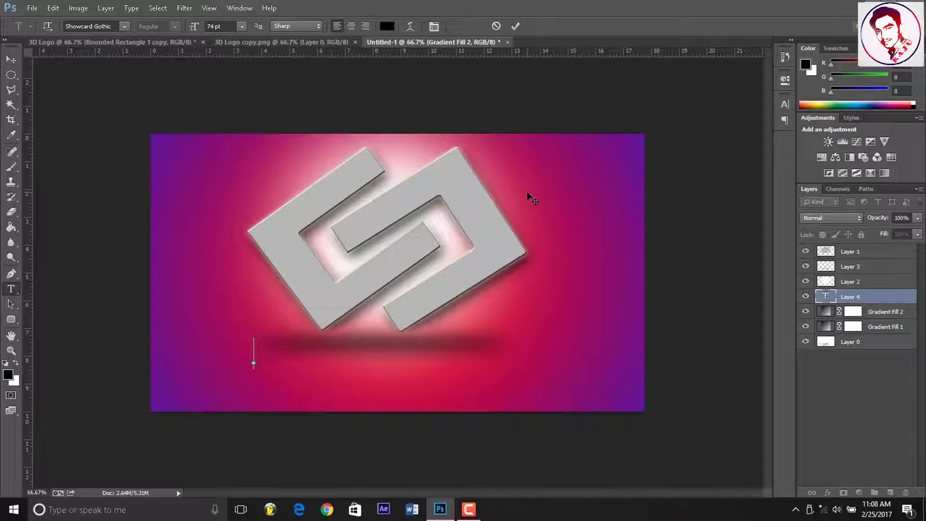
pyautogui.write('MA')
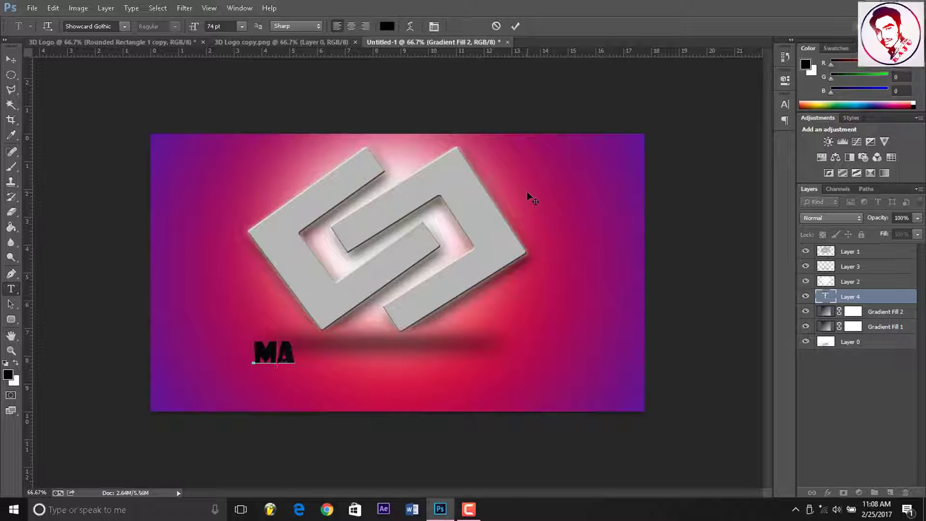
pyautogui.write('KE LOGO')
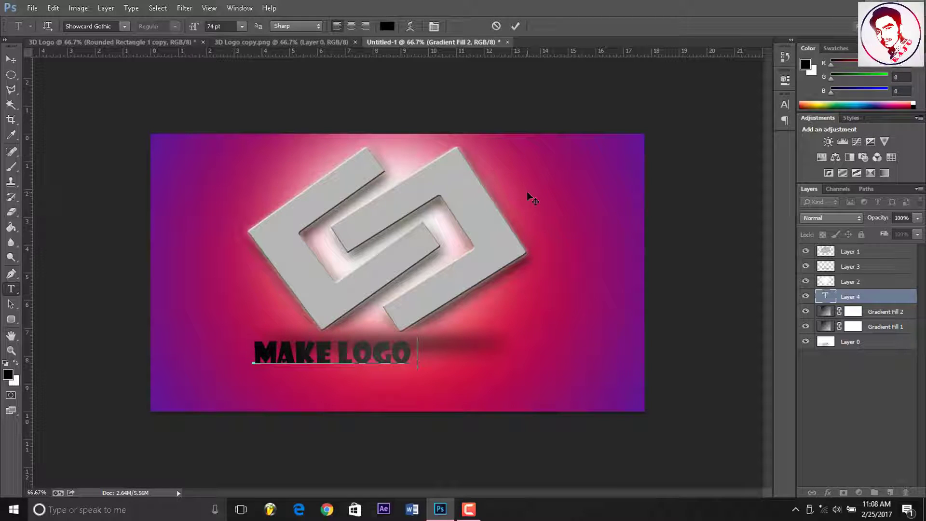
pyautogui.write(' TO ')
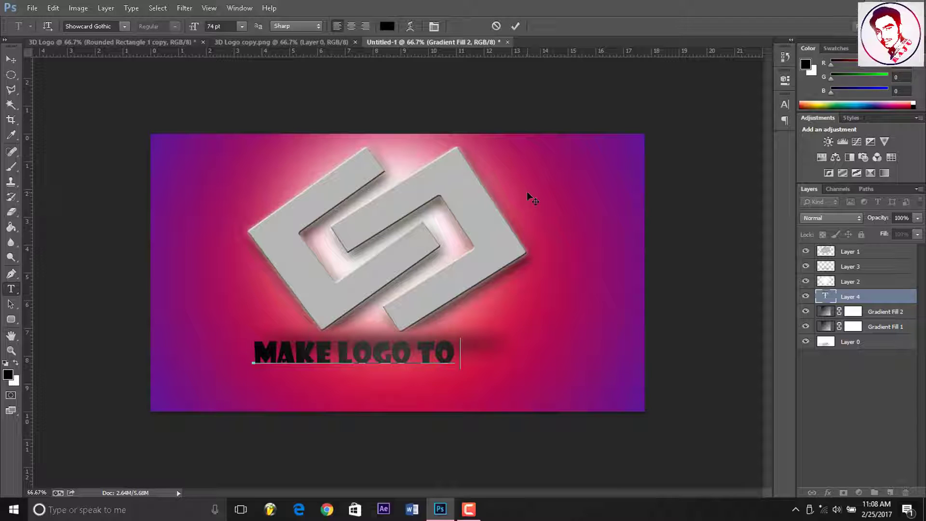
pyautogui.write('YOUR')
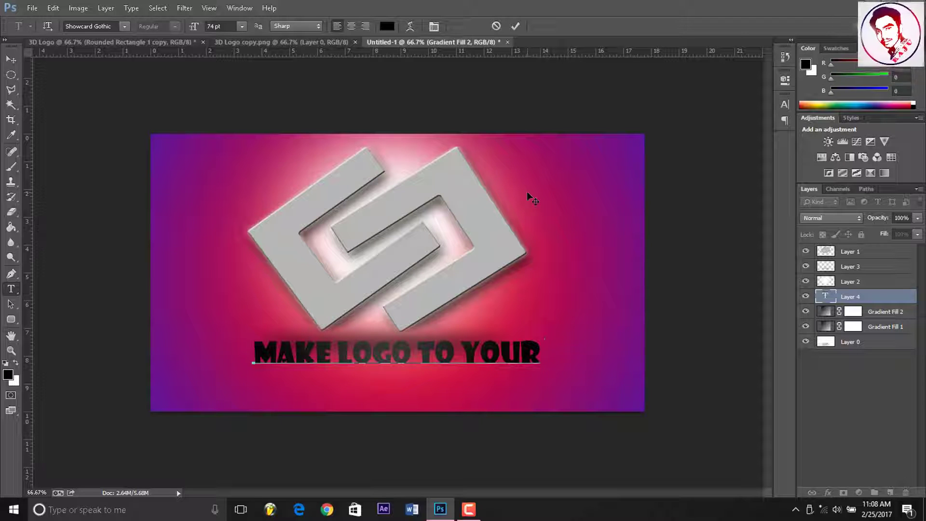
pyautogui.write(' CH')
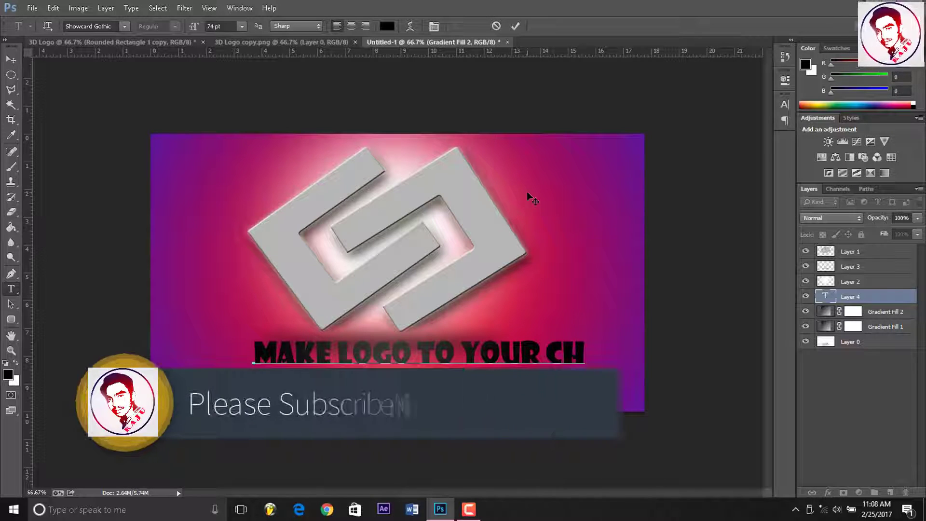
pyautogui.write('OOS')
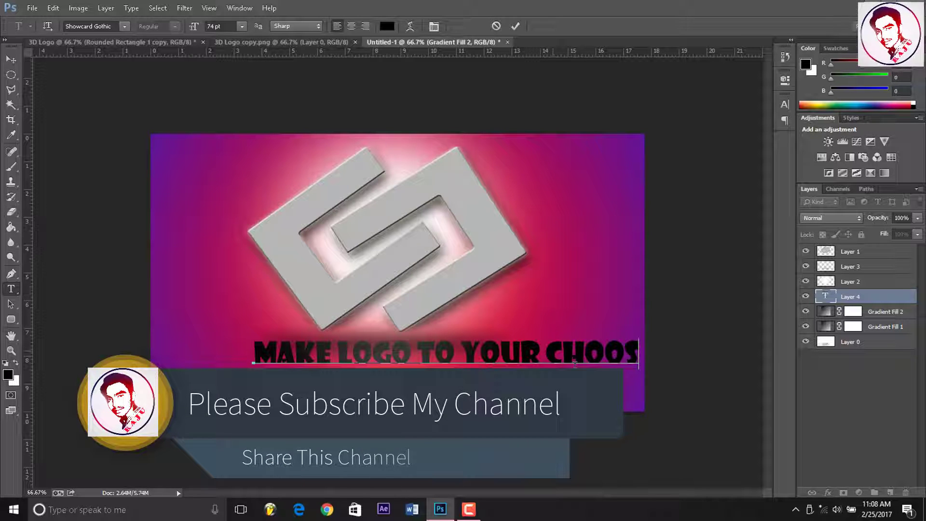
# Position the heading at the bottom centre of the canvas and commit it.
pyautogui.moveTo(600, 396)
pyautogui.mouseDown()
pyautogui.moveTo(525, 407)
pyautogui.moveTo(538, 433)
pyautogui.mouseUp()
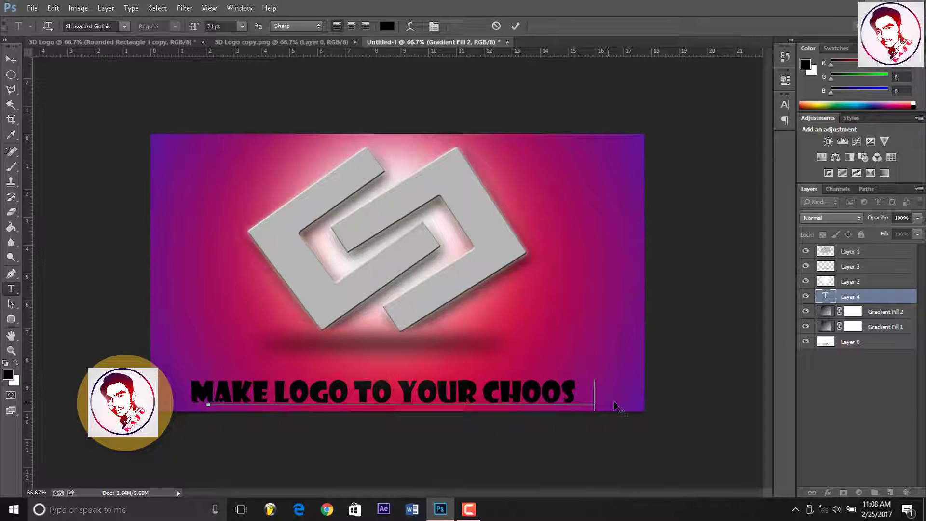
pyautogui.moveTo(595, 402); pyautogui.dragTo(618, 408)
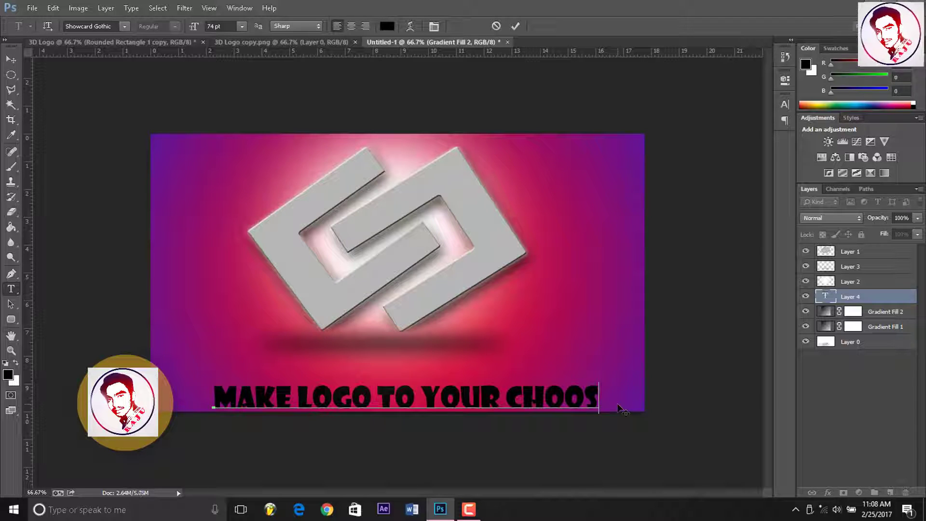
pyautogui.click(12, 60)
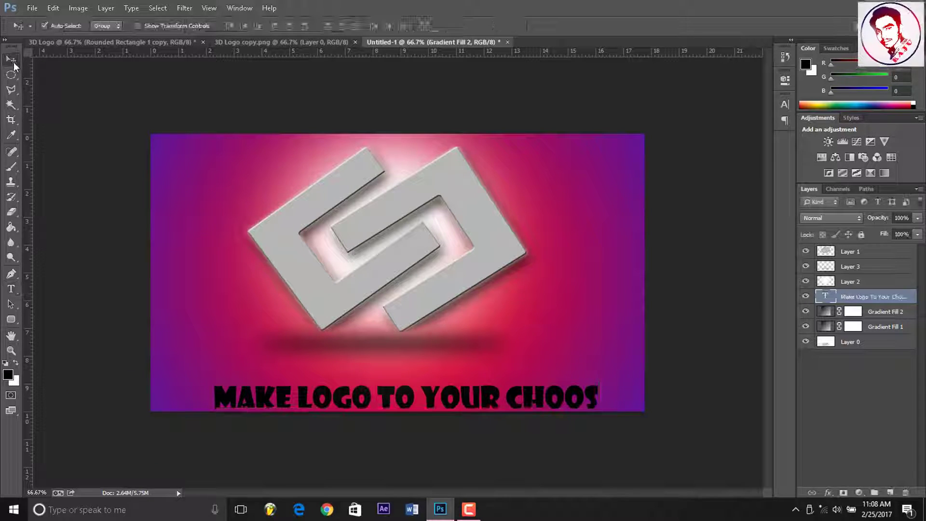
pyautogui.click(11, 290)
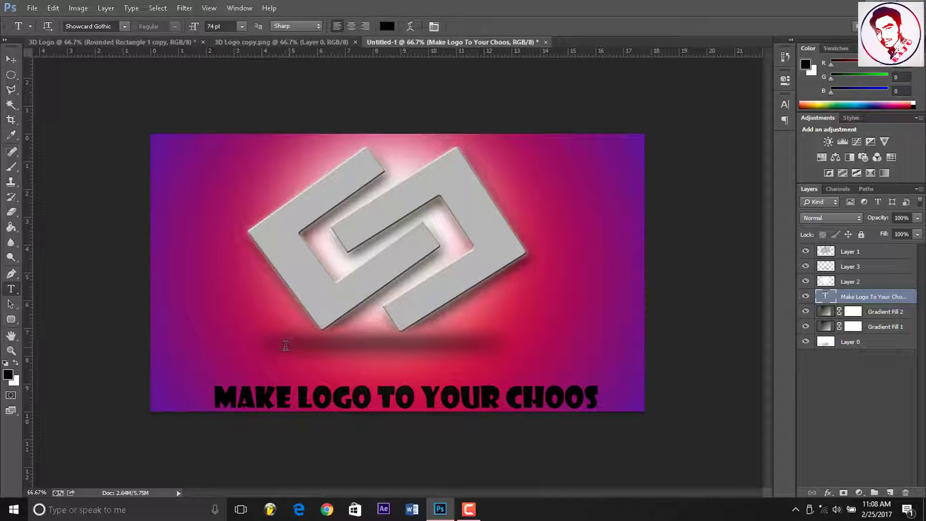
pyautogui.click(286, 345)
# Type 'RAJU360' and centre it directly under the logo with Free Transform.
pyautogui.write('R')
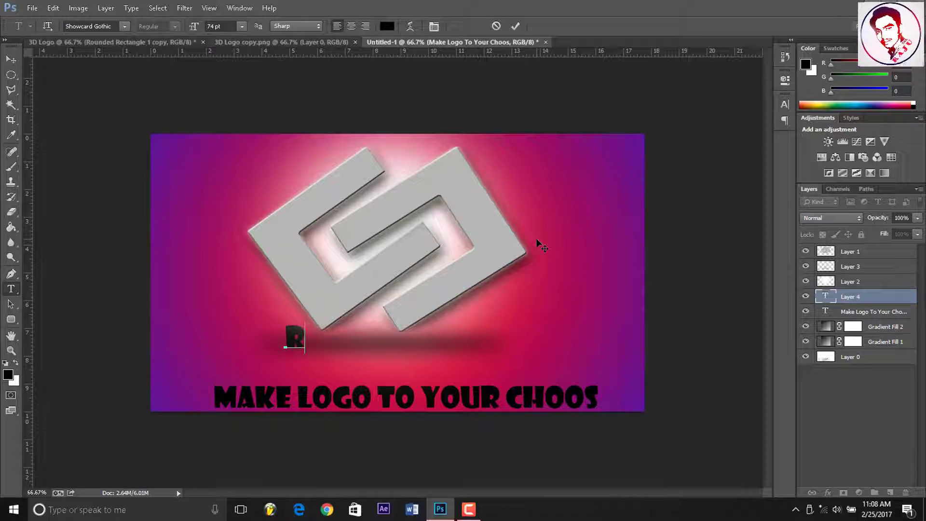
pyautogui.write('AJU')
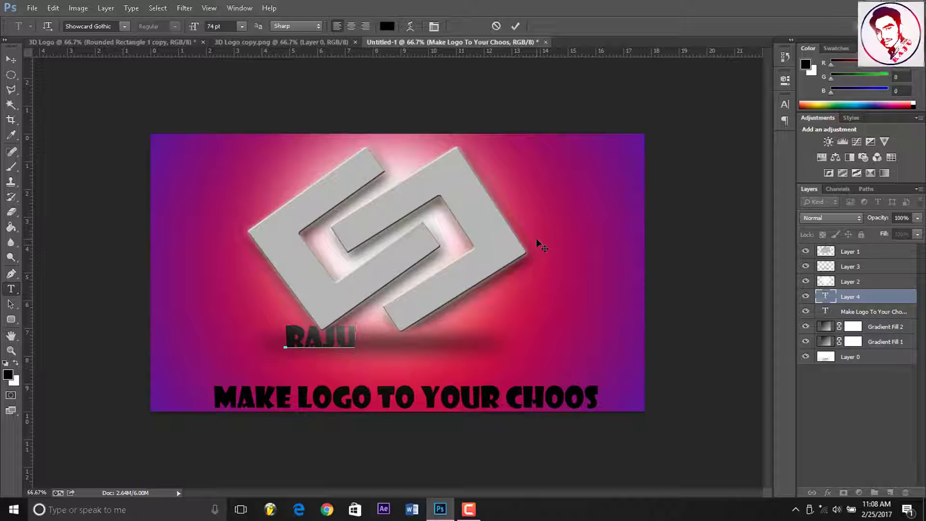
pyautogui.write('360')
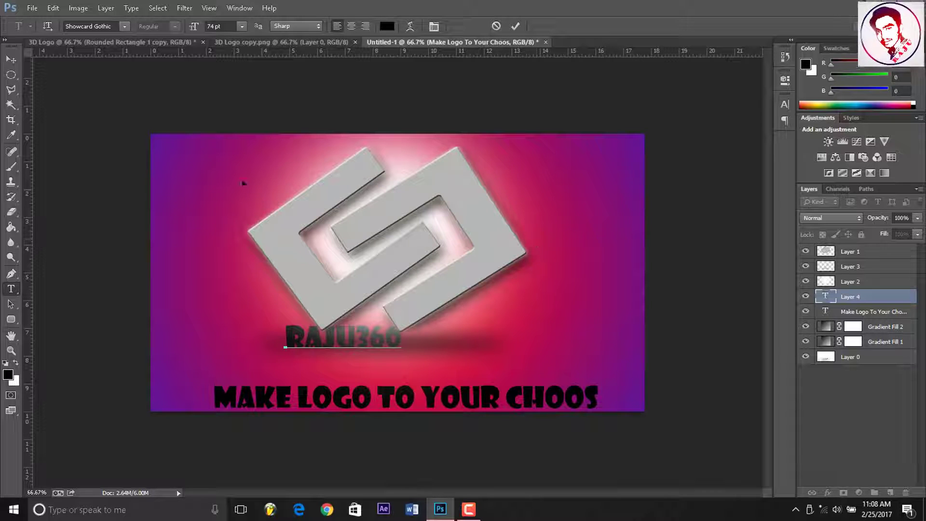
pyautogui.click(8, 60)
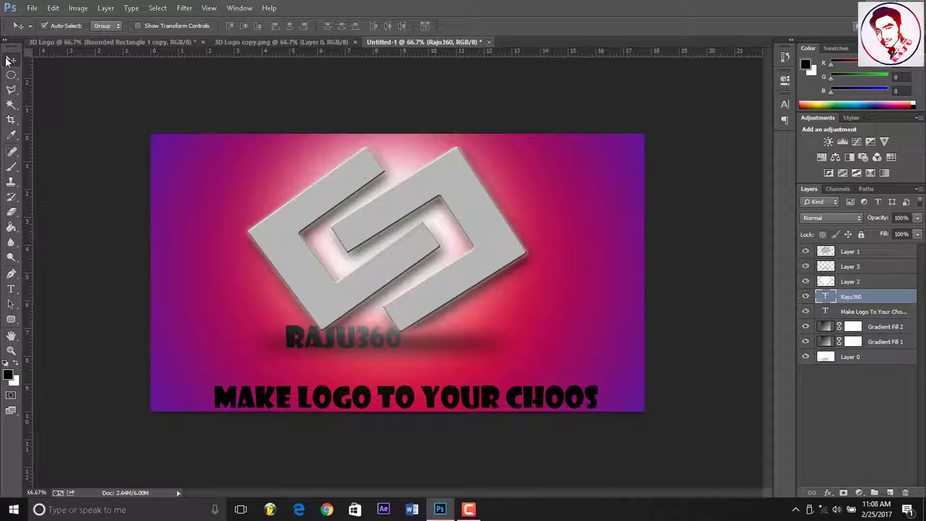
pyautogui.hotkey('ctrl', 't')
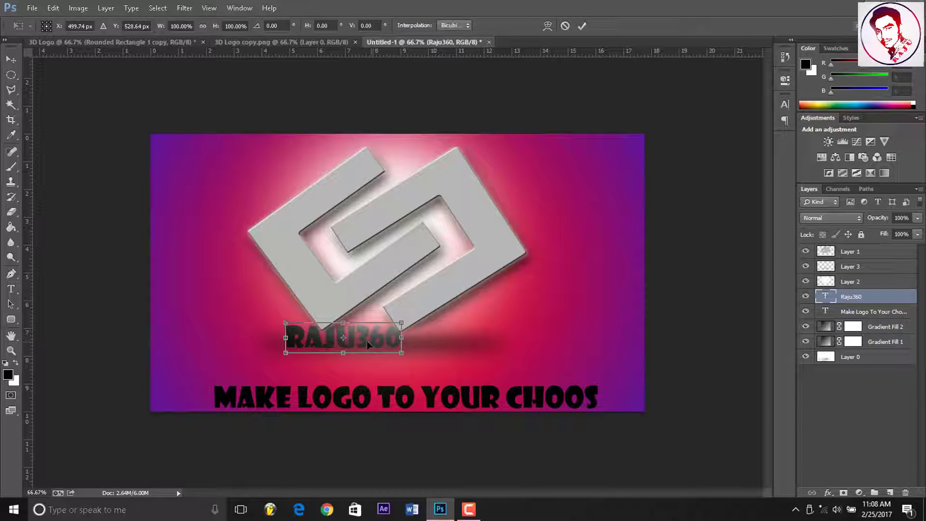
pyautogui.moveTo(367, 344); pyautogui.dragTo(396, 351)
pyautogui.press('Return')
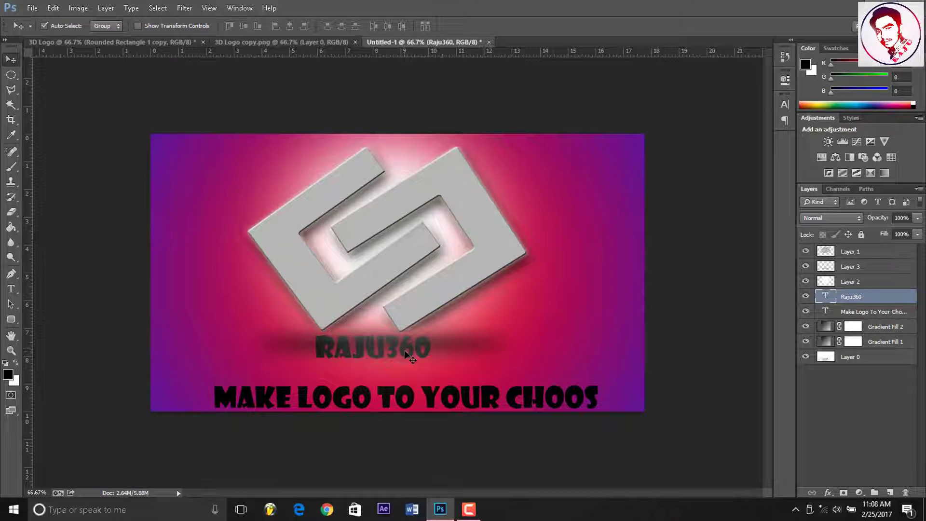
# Set the foreground colour to dark blue with the Raju360 layer active.
pyautogui.click(404, 348)
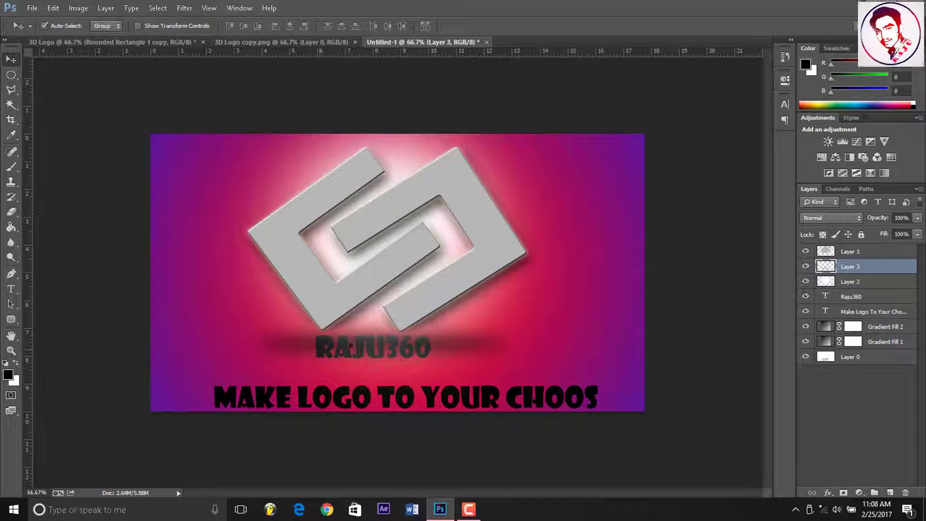
pyautogui.click(830, 297)
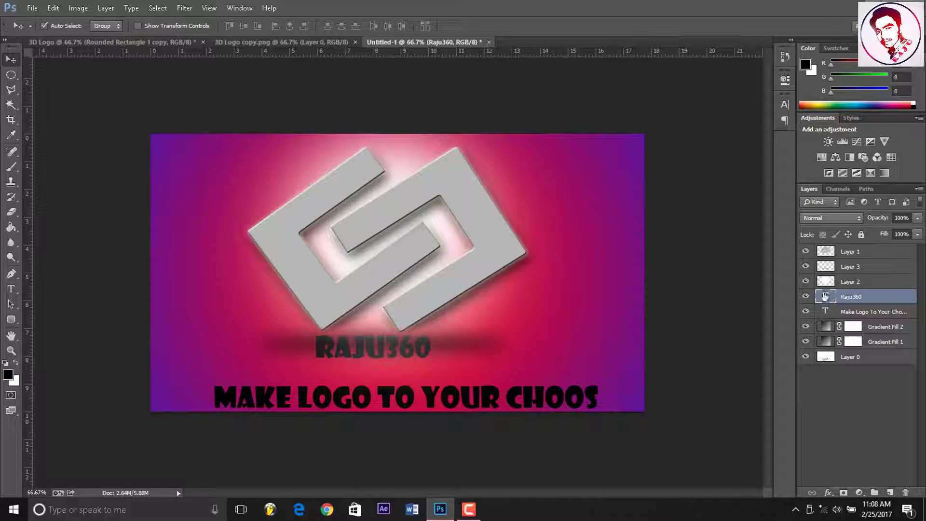
pyautogui.moveTo(832, 93); pyautogui.dragTo(862, 93)
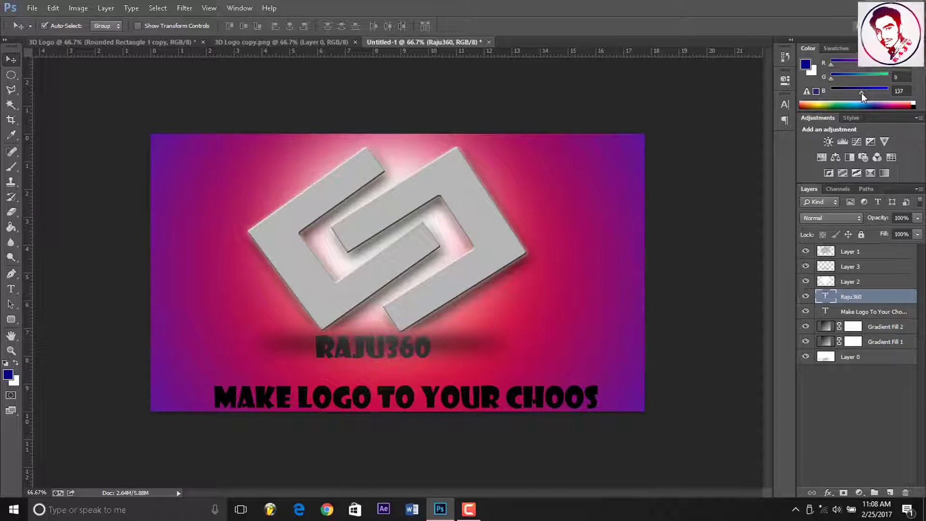
# Recolour the RAJU360 text to a blue-purple shade.
pyautogui.click(10, 288)
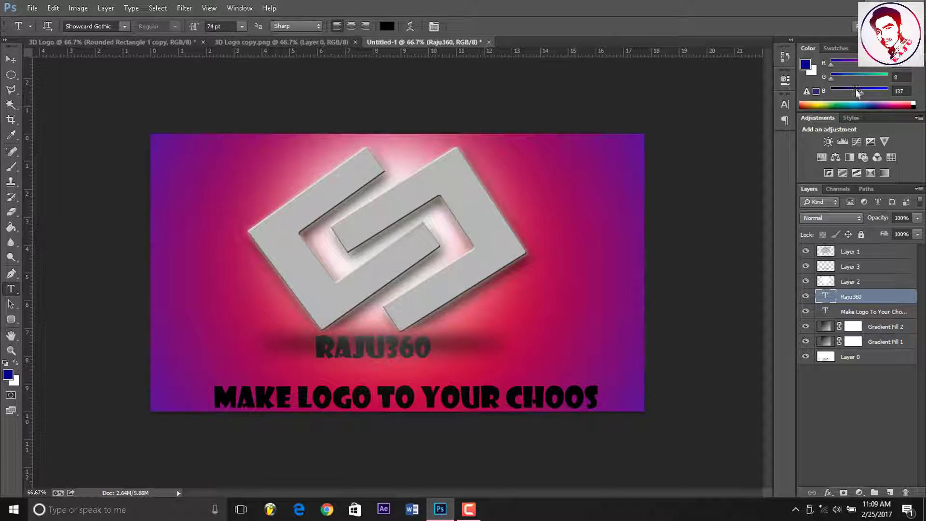
pyautogui.moveTo(863, 93); pyautogui.dragTo(877, 92)
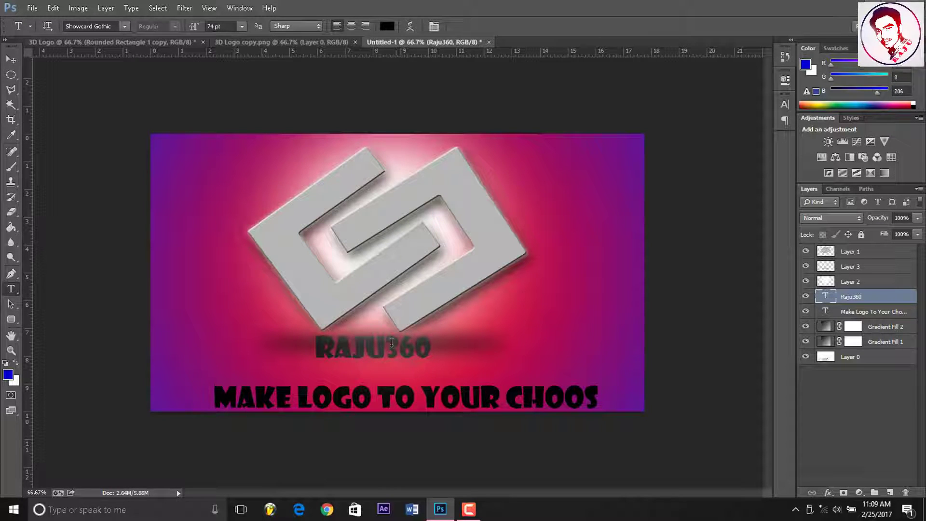
pyautogui.click(423, 347)
pyautogui.moveTo(423, 346); pyautogui.dragTo(315, 347)
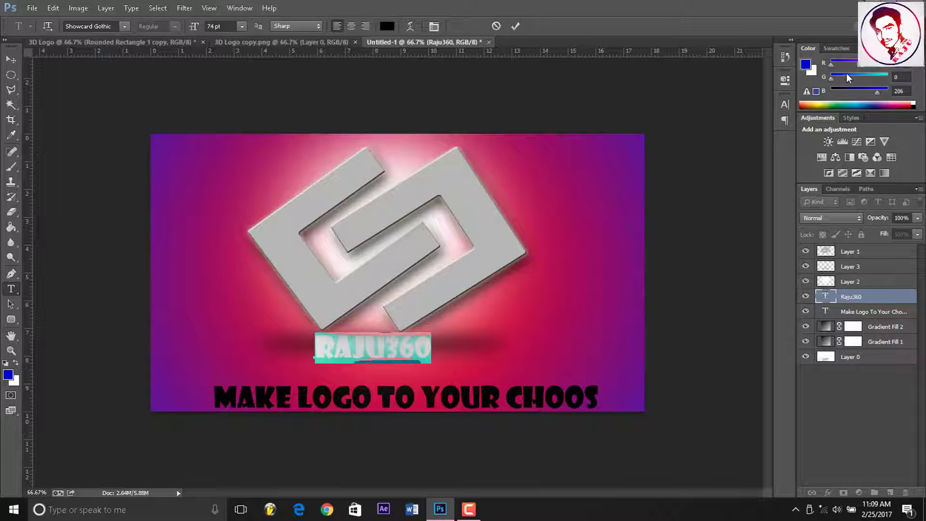
pyautogui.moveTo(838, 78); pyautogui.dragTo(866, 66)
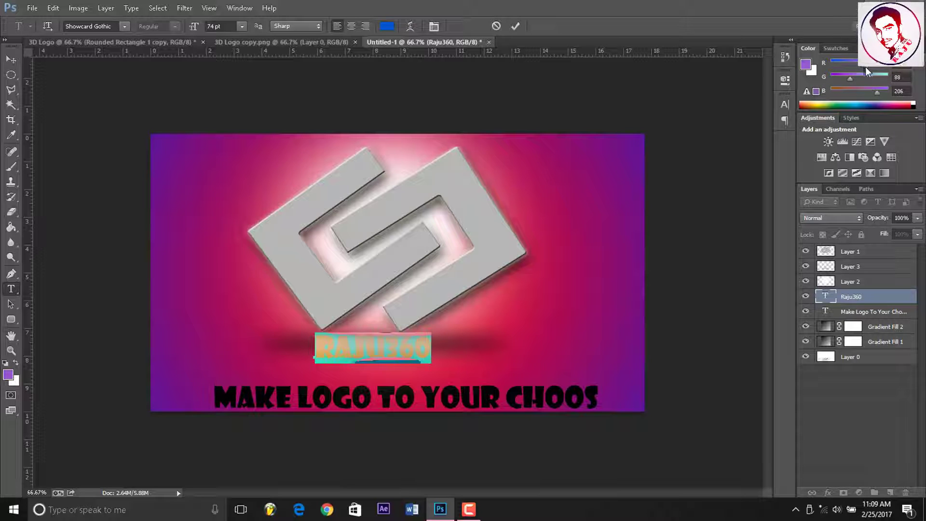
pyautogui.click(429, 348)
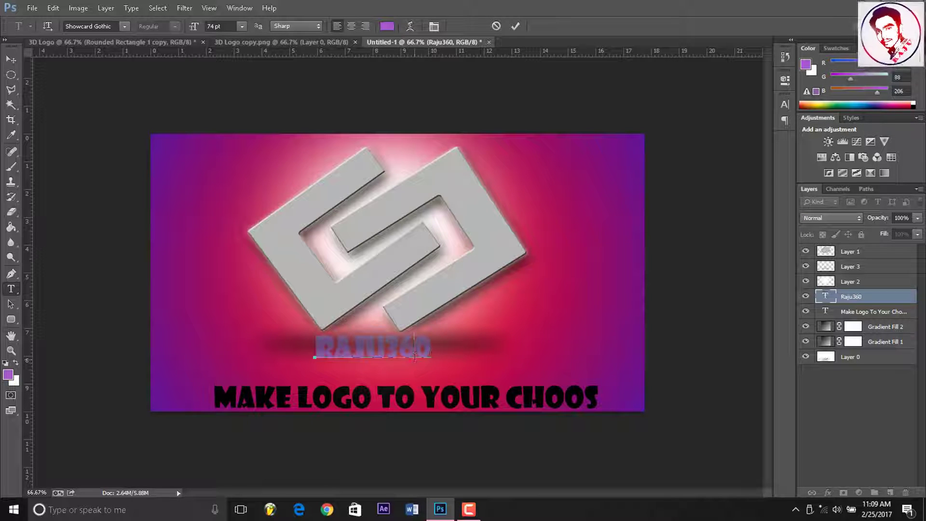
pyautogui.click(12, 61)
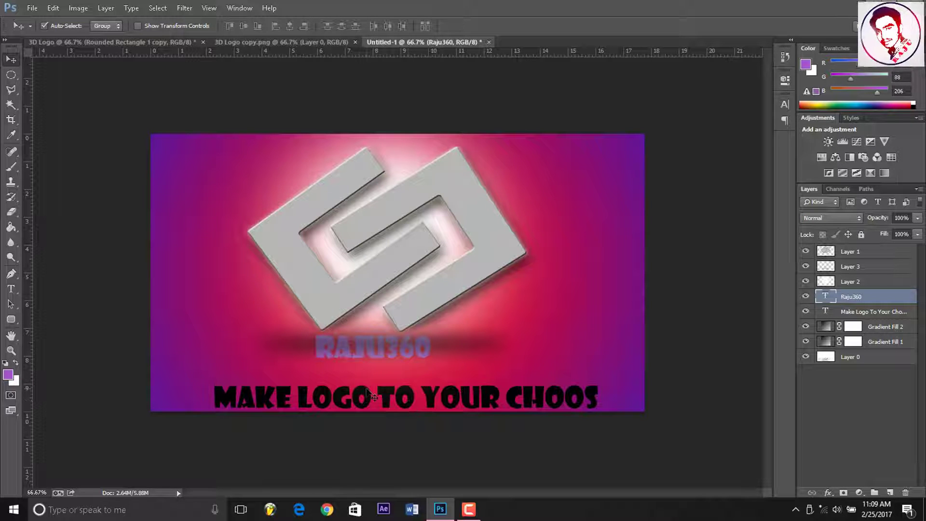
# Delete all the 'MAKE LOGO TO YOUR CHOOS' caption text and commit the edit.
pyautogui.click(12, 289)
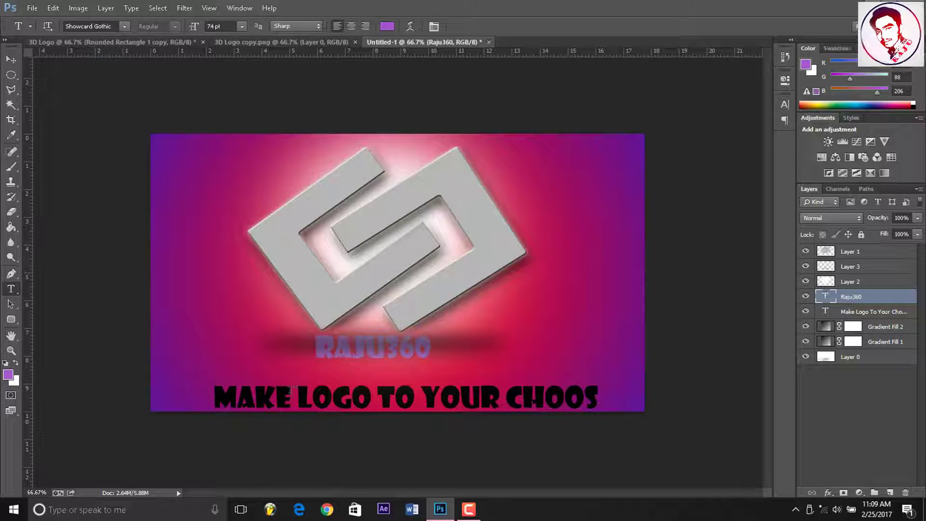
pyautogui.click(228, 387)
pyautogui.moveTo(215, 396); pyautogui.dragTo(676, 466)
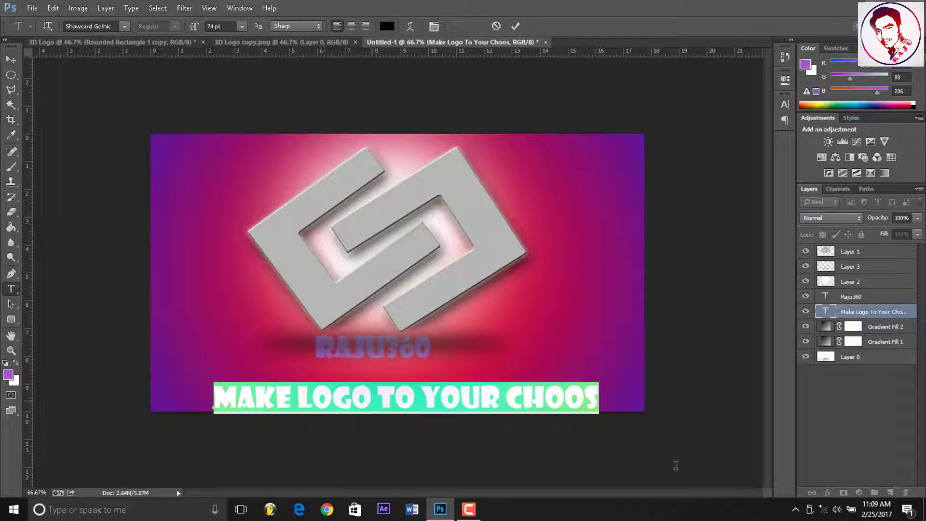
pyautogui.press('BackSpace')
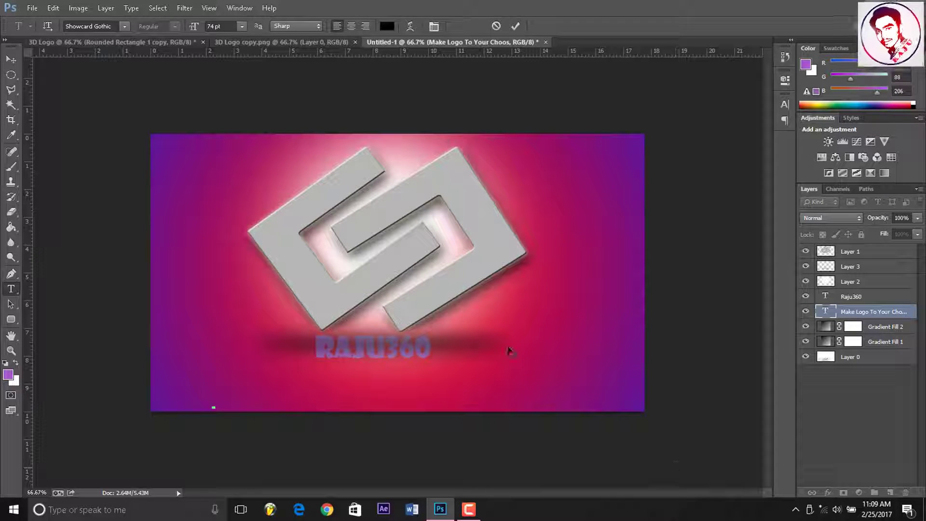
pyautogui.click(12, 63)
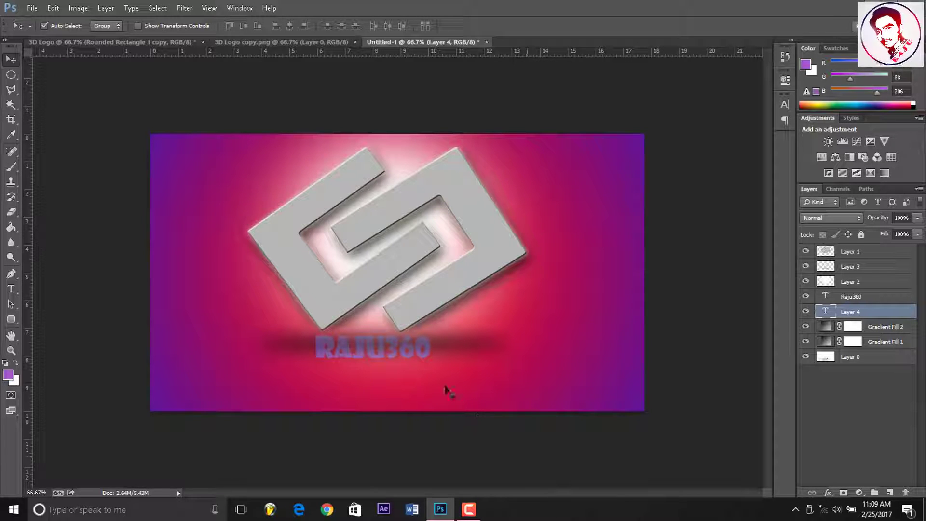
pyautogui.click(371, 351)
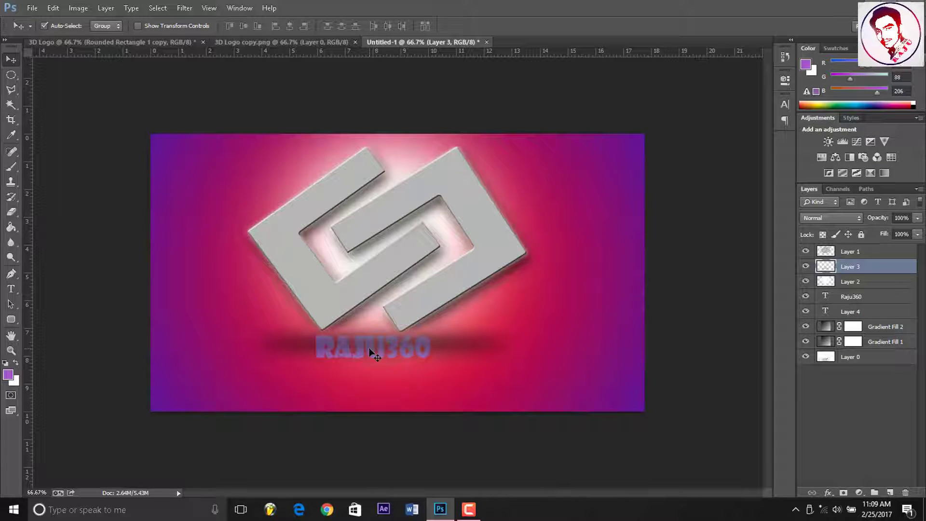
# Save the design to the Desktop as a maximum-quality JPEG named '3D Logo 1'.
pyautogui.hotkey('ctrl', 'alt', 's')
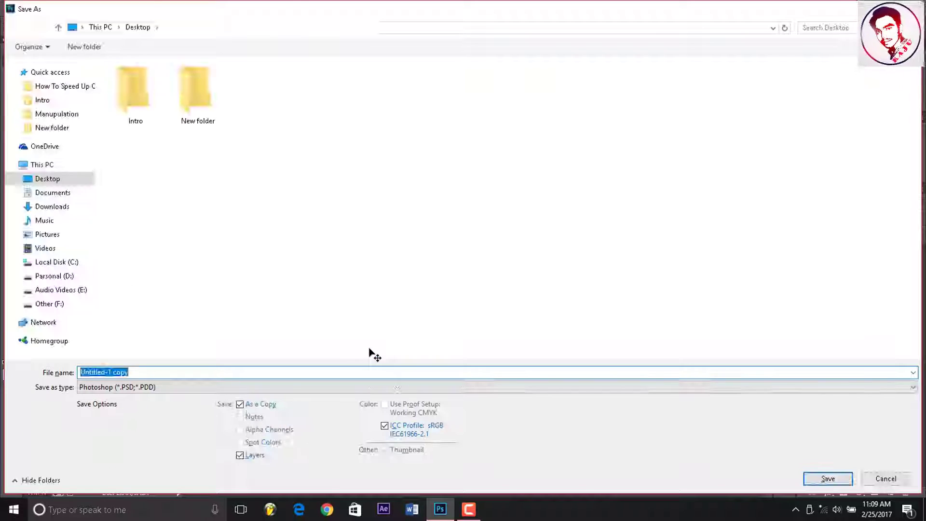
pyautogui.click(148, 390)
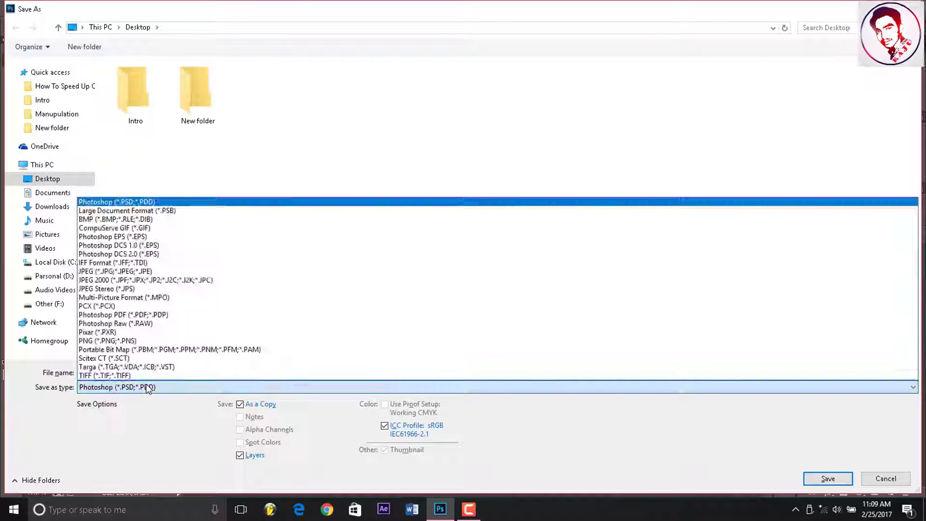
pyautogui.click(178, 271)
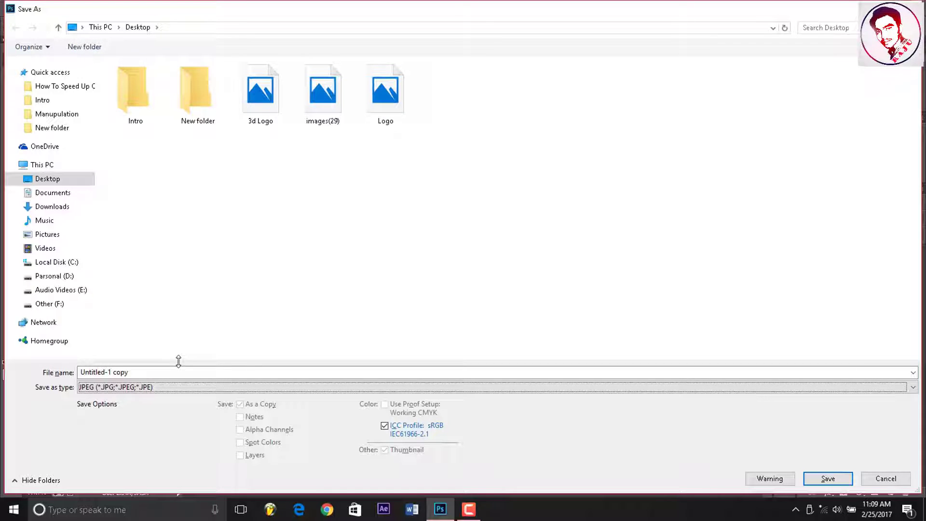
pyautogui.click(131, 372)
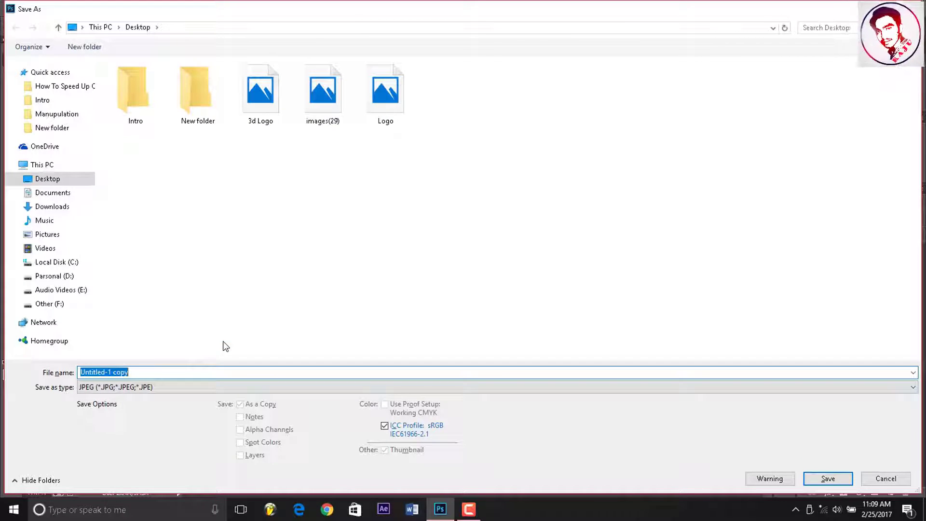
pyautogui.write('#')
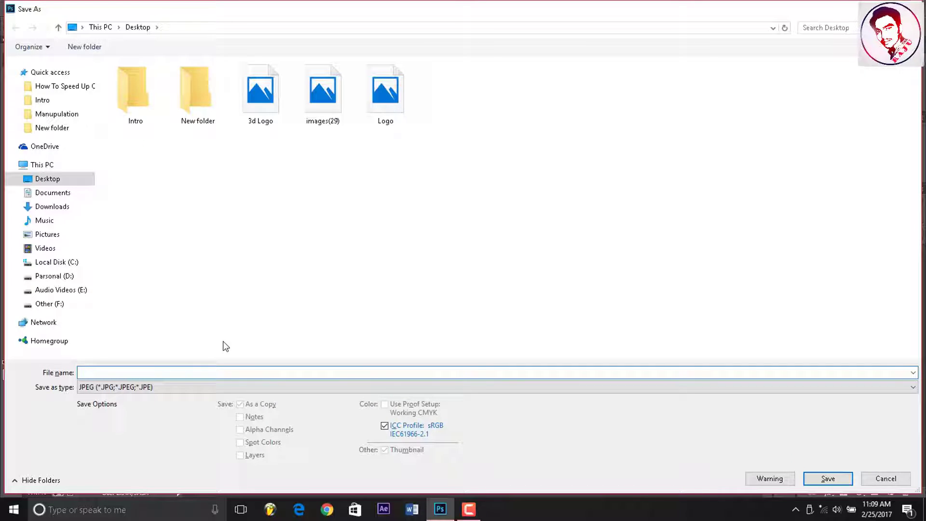
pyautogui.write('3D Log')
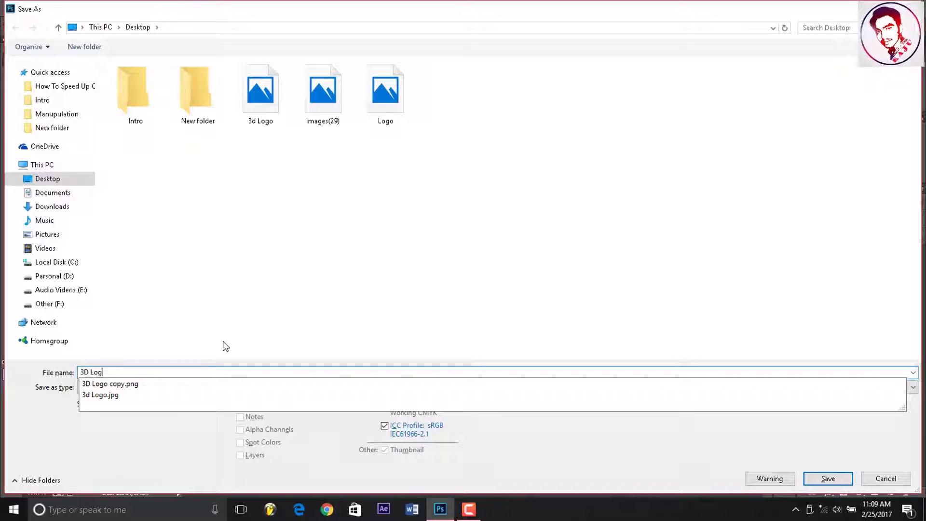
pyautogui.write('o')
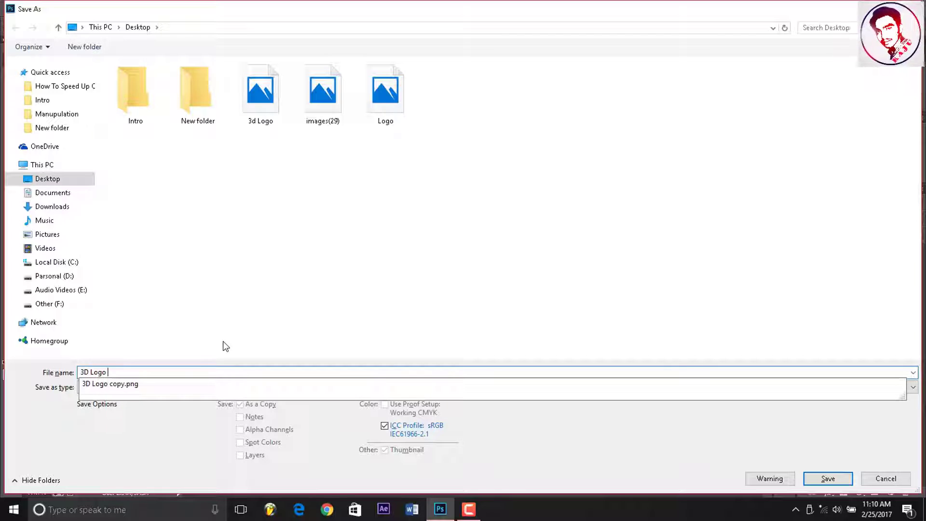
pyautogui.write('1')
pyautogui.click(824, 479)
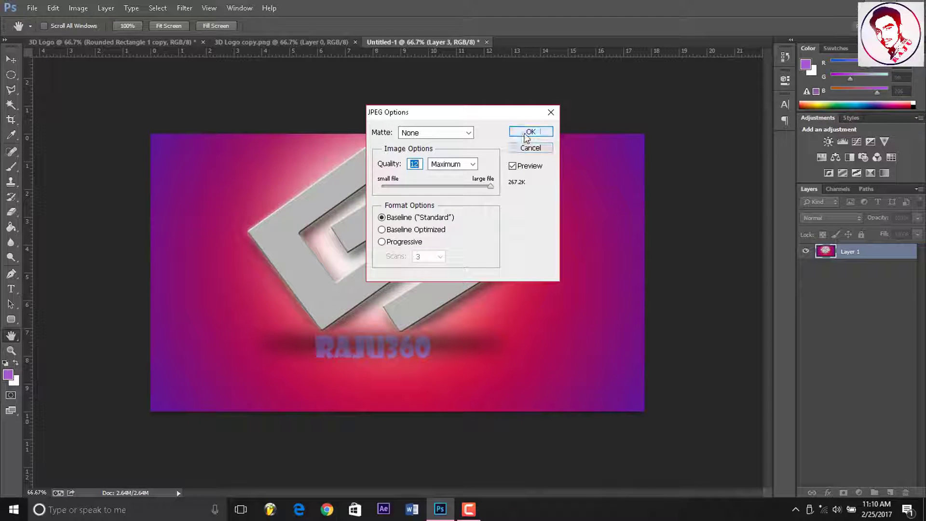
pyautogui.click(527, 132)
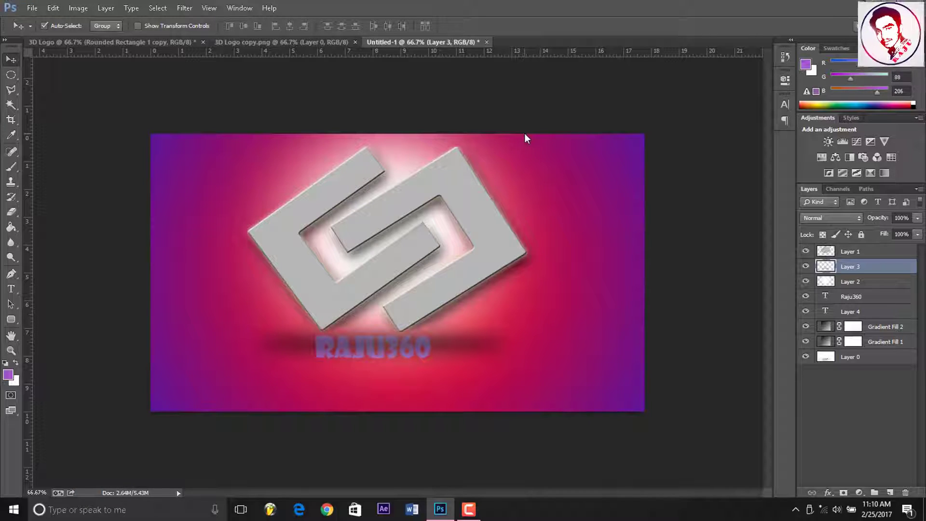
# Zoom in and out to inspect the logo's edges.
pyautogui.hotkey('ctrl', '+')
pyautogui.hotkey('ctrl', '+')
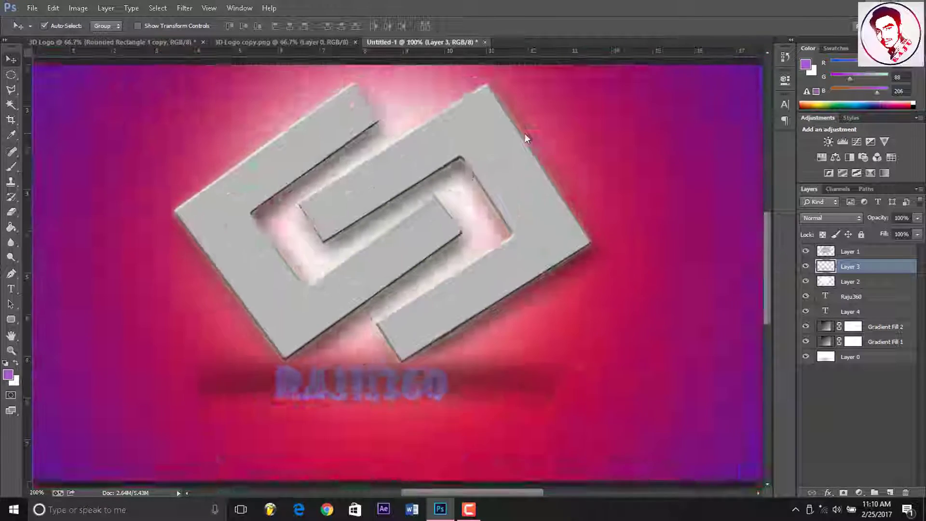
pyautogui.hotkey('ctrl', '-')
pyautogui.hotkey('ctrl', '-')
pyautogui.hotkey('ctrl', '+')
pyautogui.hotkey('ctrl', '+')
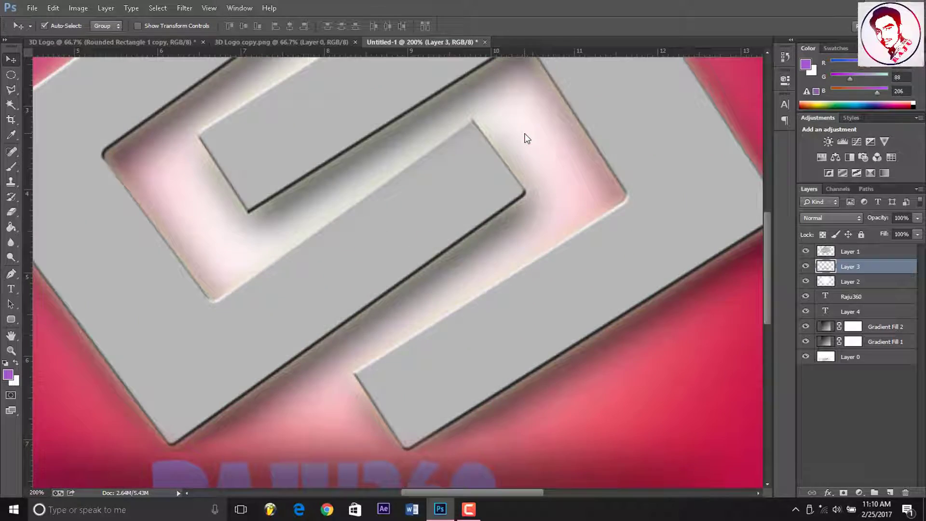
pyautogui.hotkey('ctrl', '+')
pyautogui.click(525, 138)
pyautogui.hotkey('ctrl', '+')
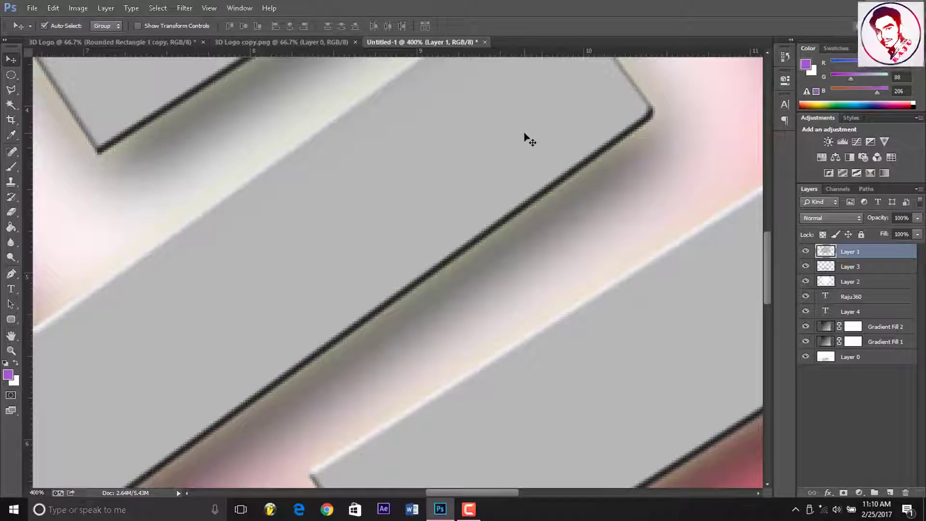
pyautogui.hotkey('ctrl', '-')
pyautogui.hotkey('ctrl', '-')
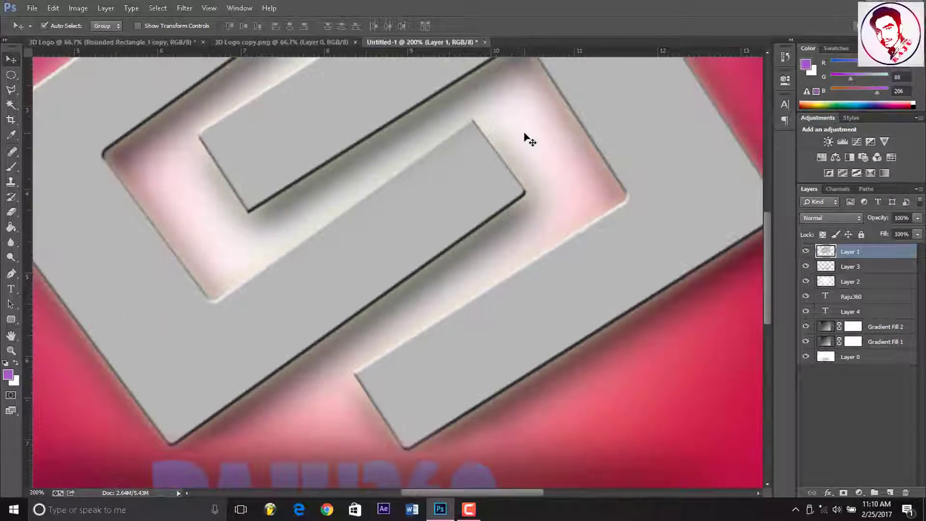
pyautogui.hotkey('ctrl', '-')
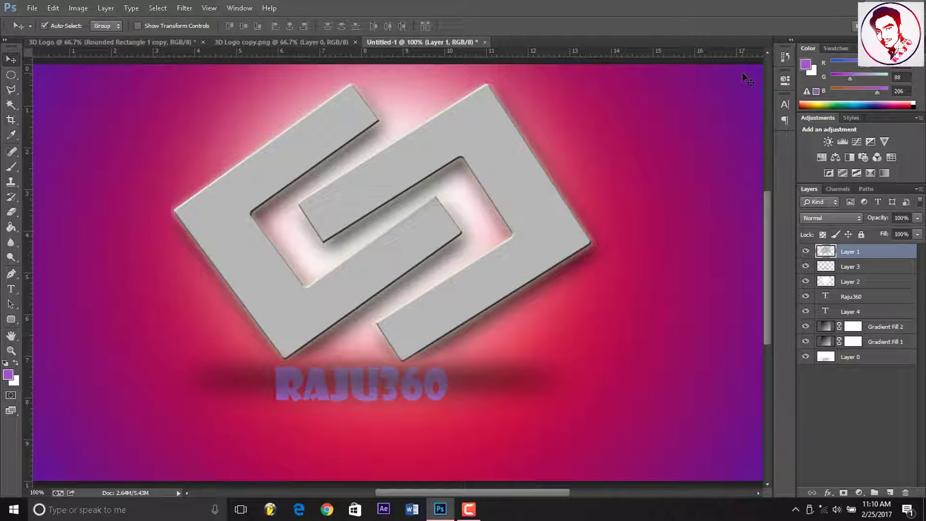
# Close Untitled-1, 3D Logo copy.png and 3D Logo without saving, then refresh the desktop.
pyautogui.click(485, 42)
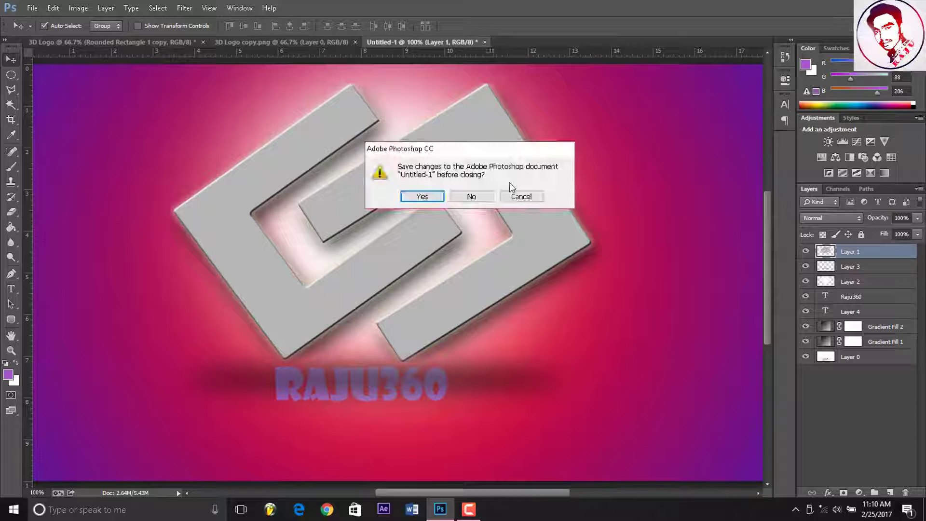
pyautogui.click(472, 196)
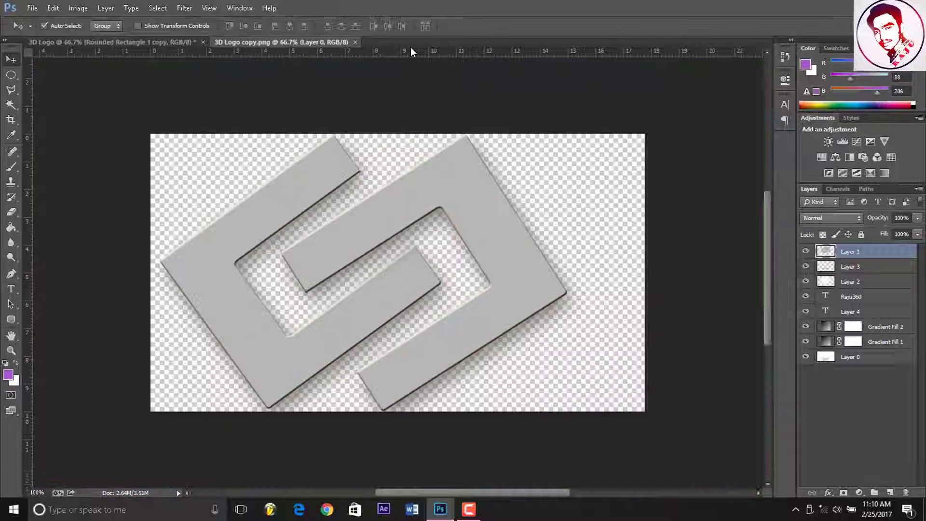
pyautogui.click(355, 42)
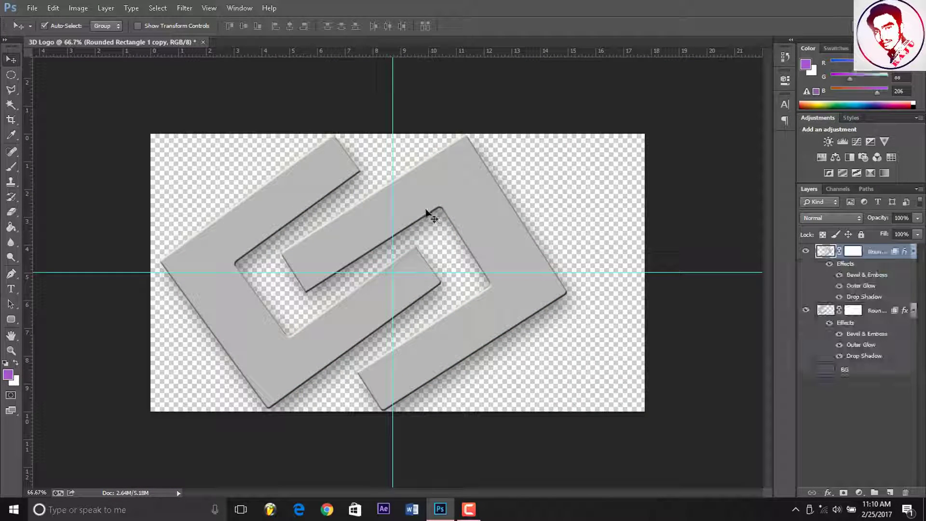
pyautogui.click(202, 43)
pyautogui.click(466, 197)
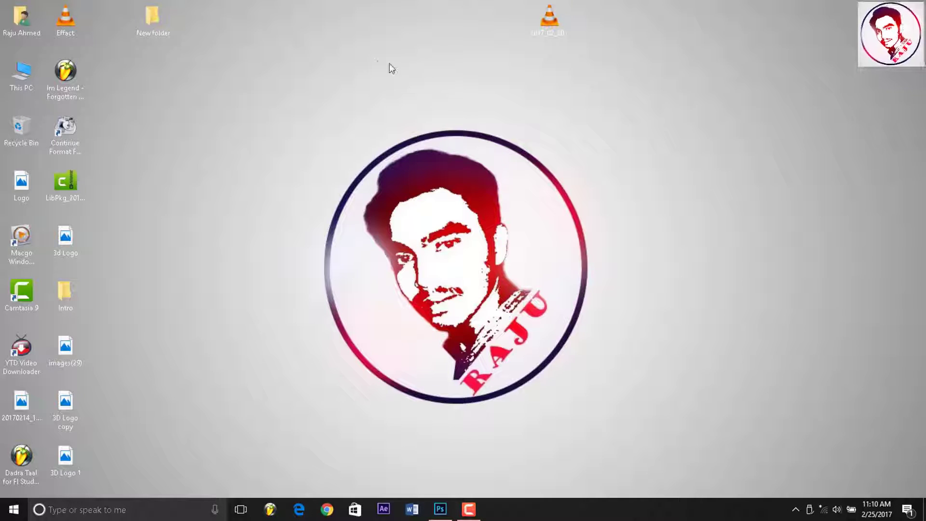
pyautogui.rightClick(321, 67)
pyautogui.click(368, 101)
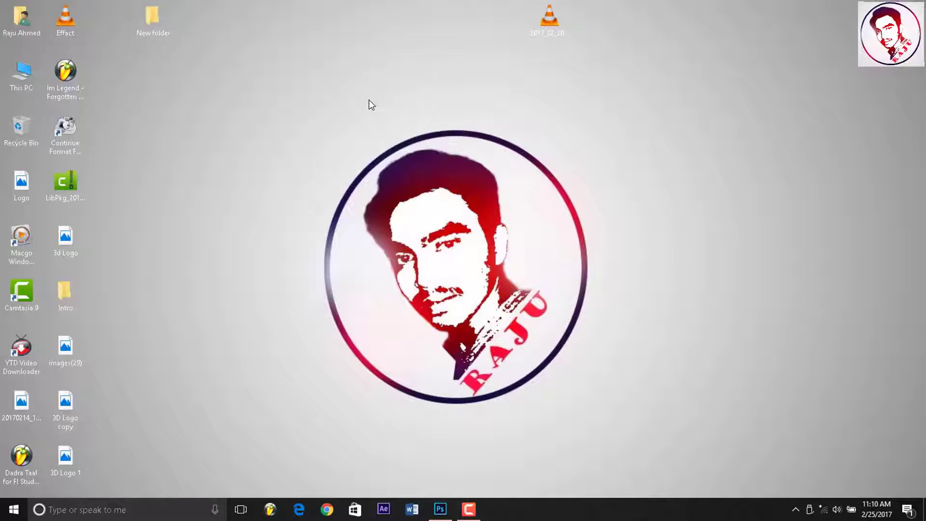